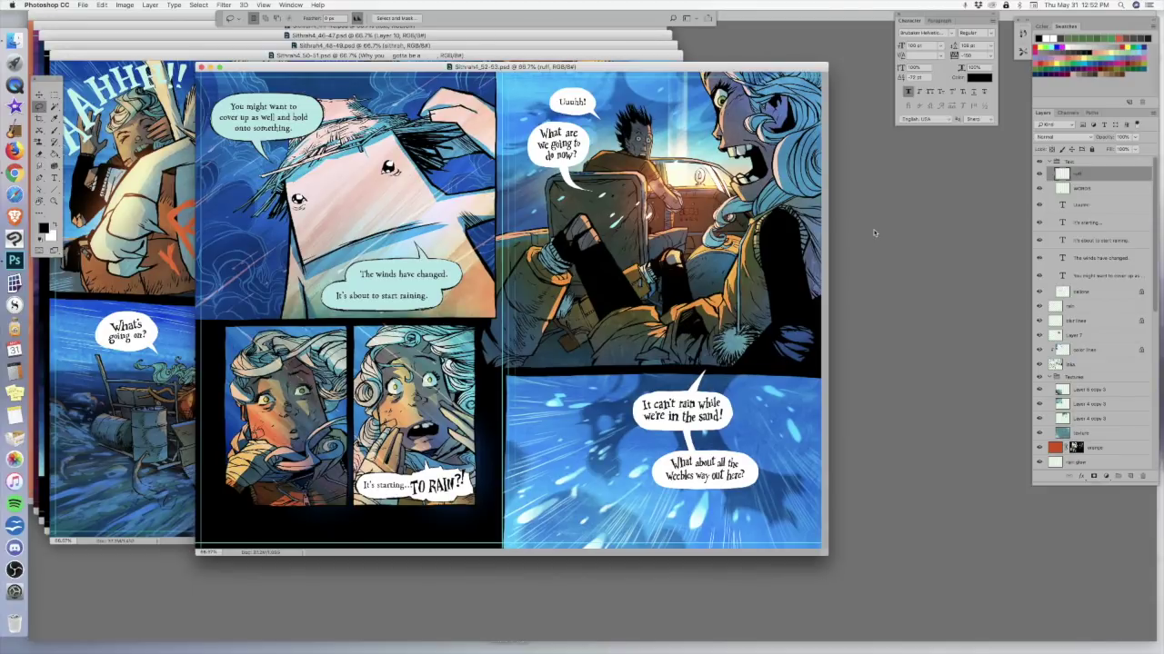
pyautogui.moveTo(678, 67); pyautogui.dragTo(686, 79)
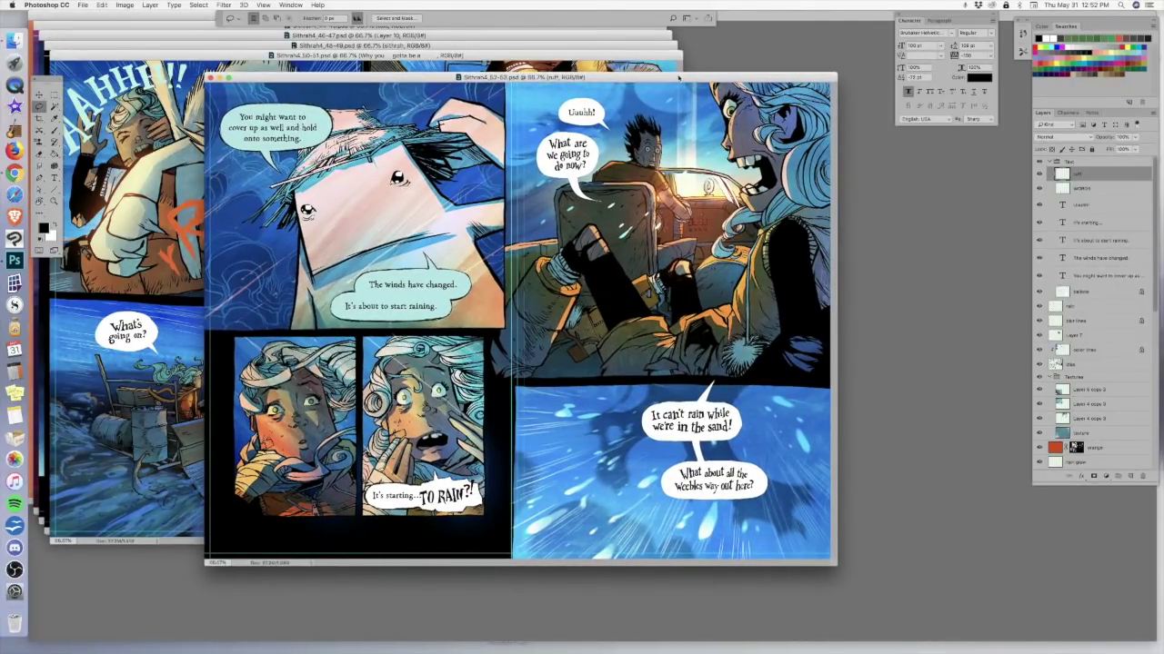
pyautogui.moveTo(678, 78); pyautogui.dragTo(679, 80)
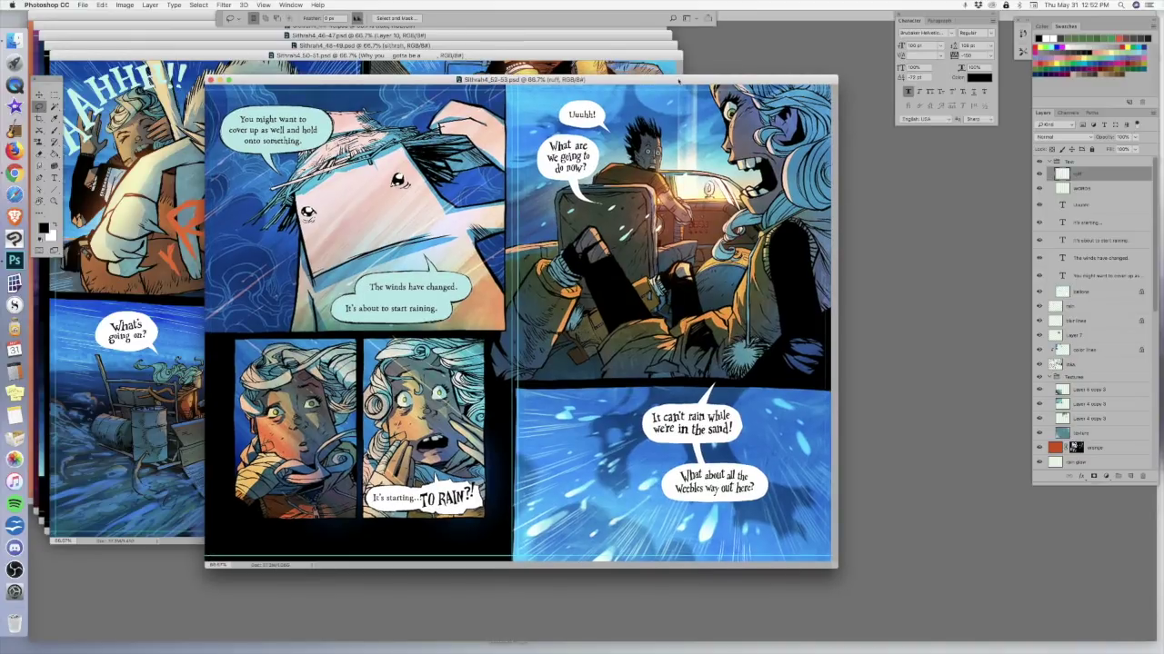
pyautogui.click(125, 5)
pyautogui.moveTo(130, 17)
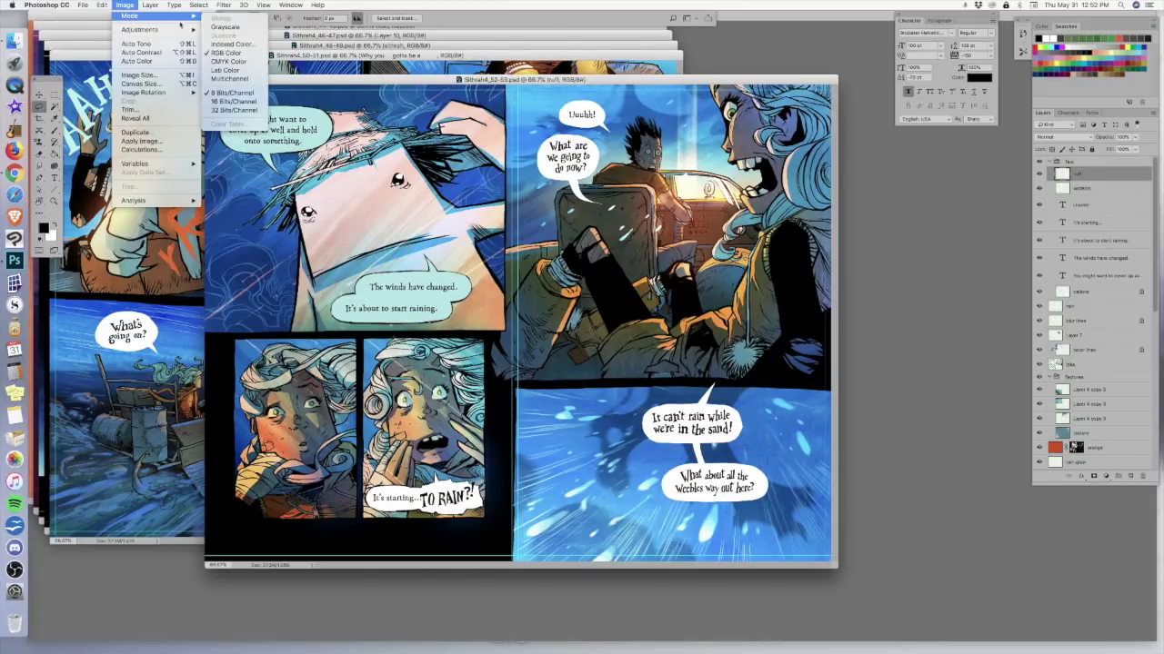
pyautogui.press('Escape')
pyautogui.press('Escape')
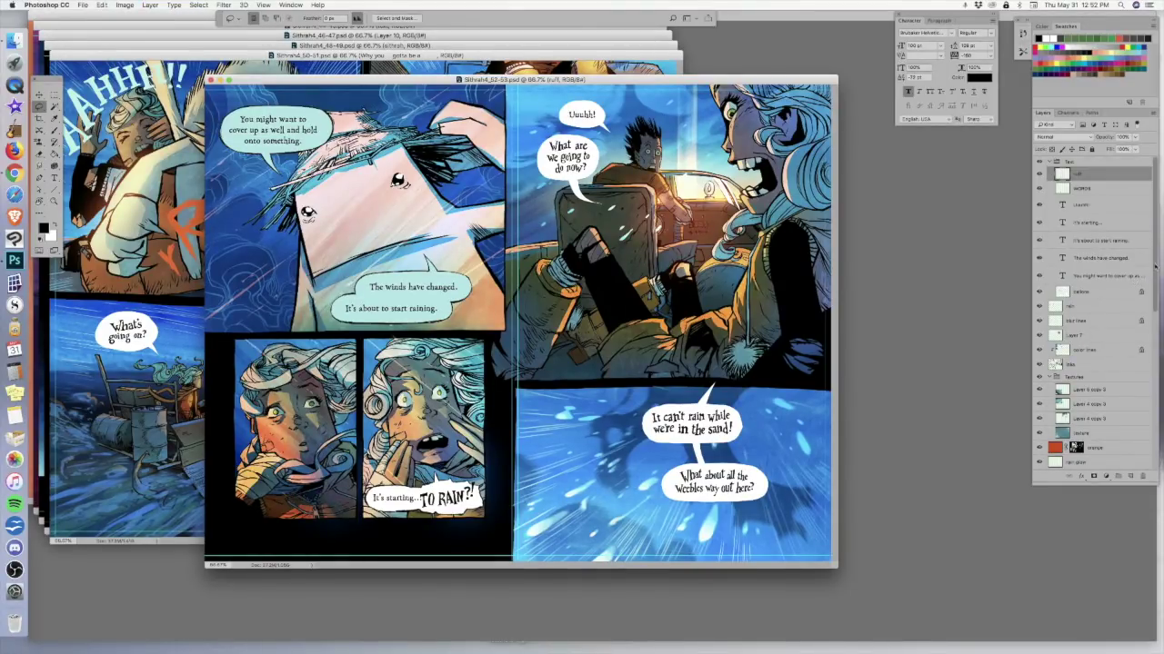
pyautogui.scroll(-10, 1136, 345)
pyautogui.scroll(10, 1147, 364)
pyautogui.moveTo(636, 81); pyautogui.dragTo(644, 81)
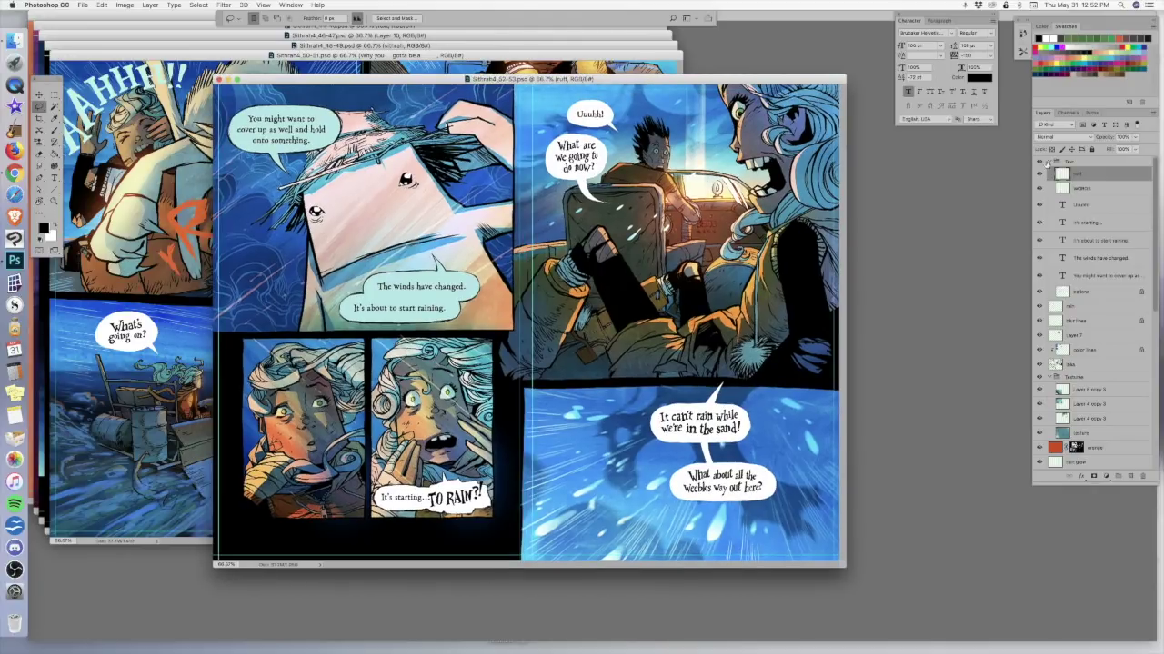
# - Compare the page with and without the Text layer group, and collapse and re-expand the group
pyautogui.click(1038, 161)
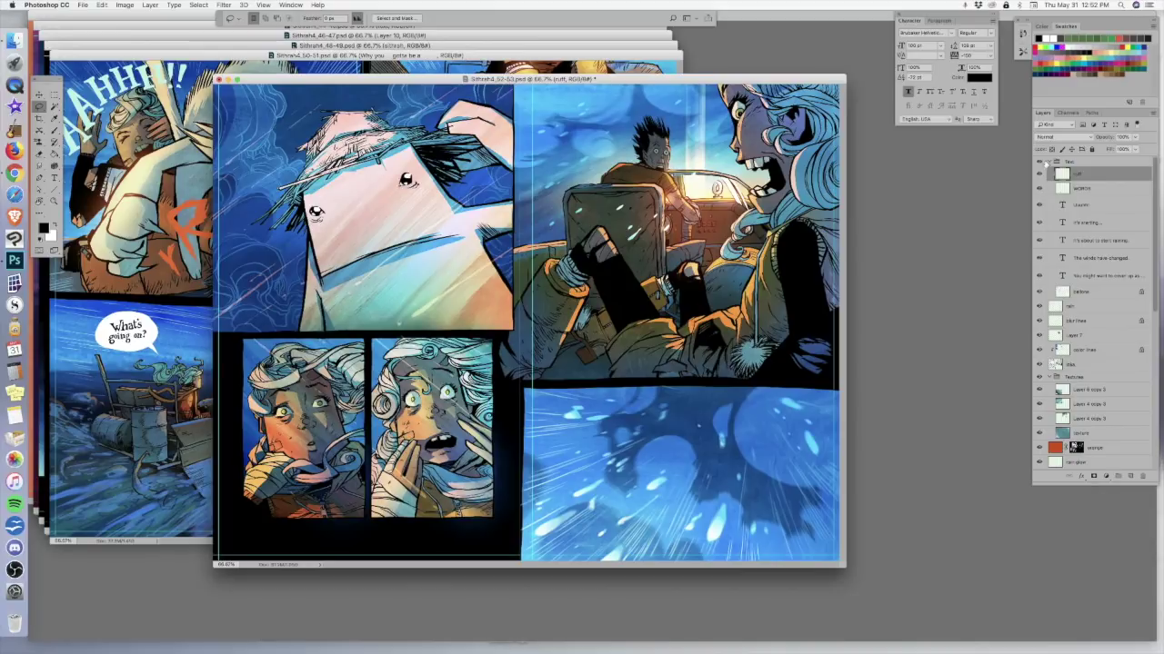
pyautogui.click(1038, 162)
pyautogui.click(1046, 162)
pyautogui.click(1039, 163)
pyautogui.click(1039, 162)
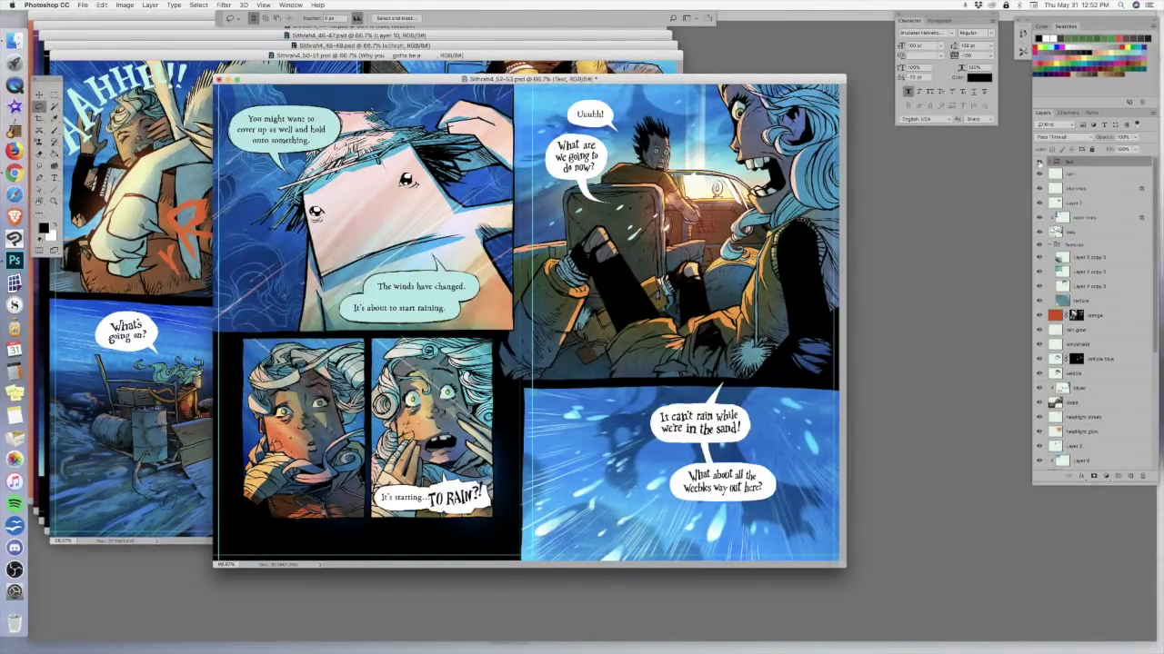
pyautogui.click(1048, 161)
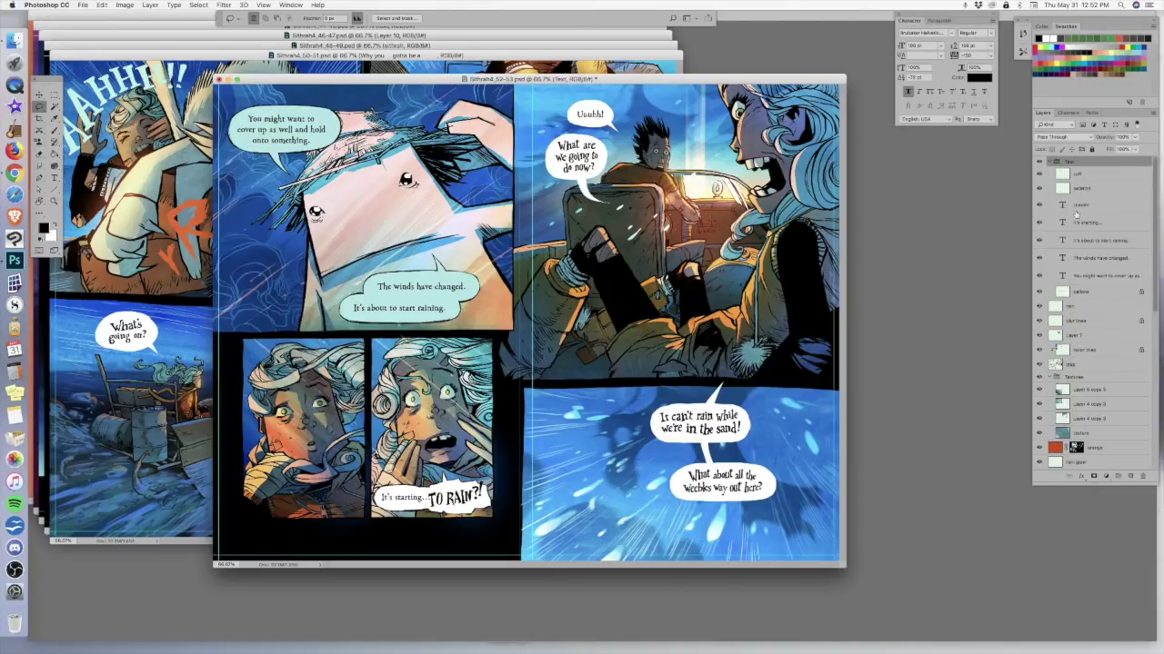
# - Check the speech balloons by toggling their layer's visibility, and move that layer out of the Text group to just below it
pyautogui.click(1039, 292)
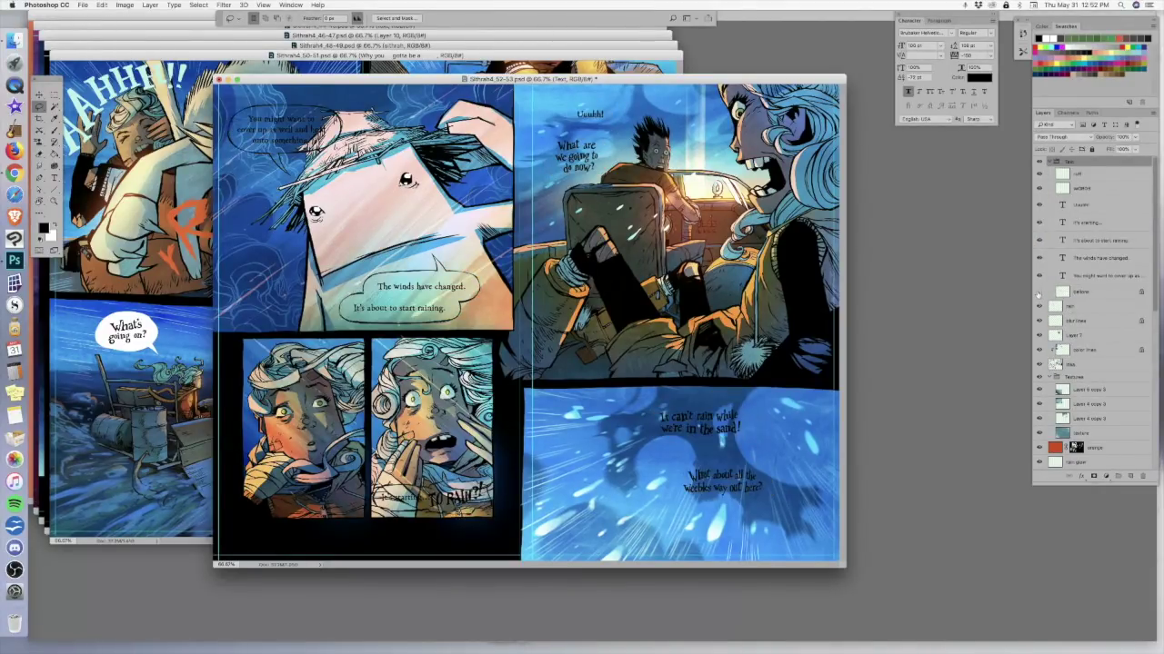
pyautogui.click(1039, 291)
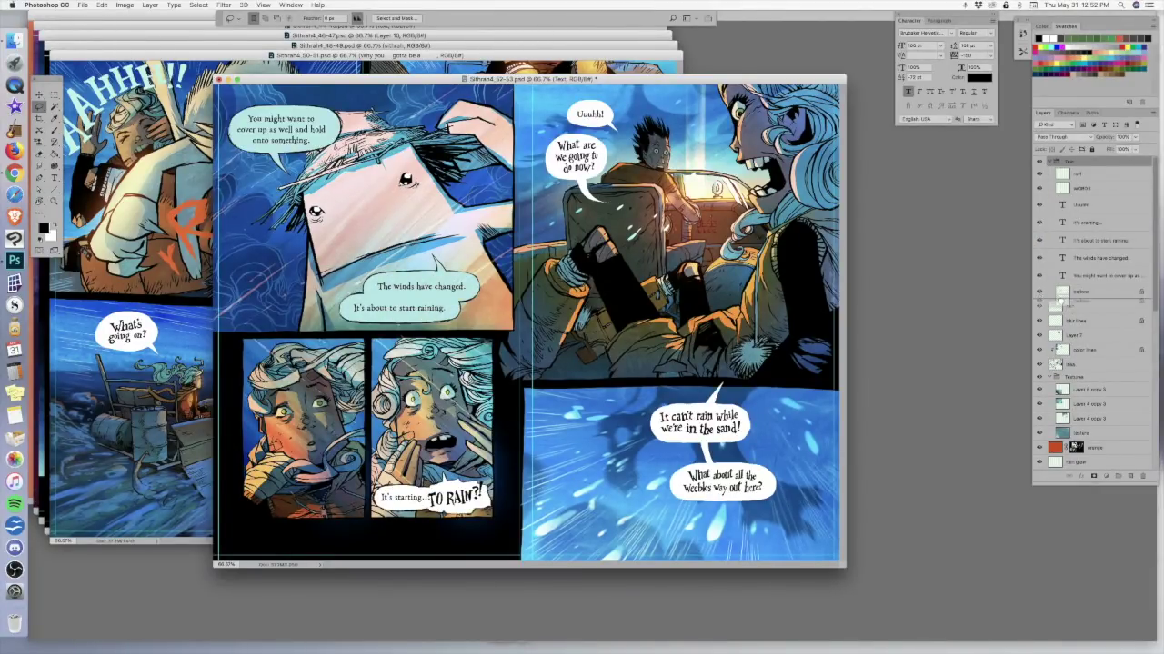
pyautogui.click(1060, 302)
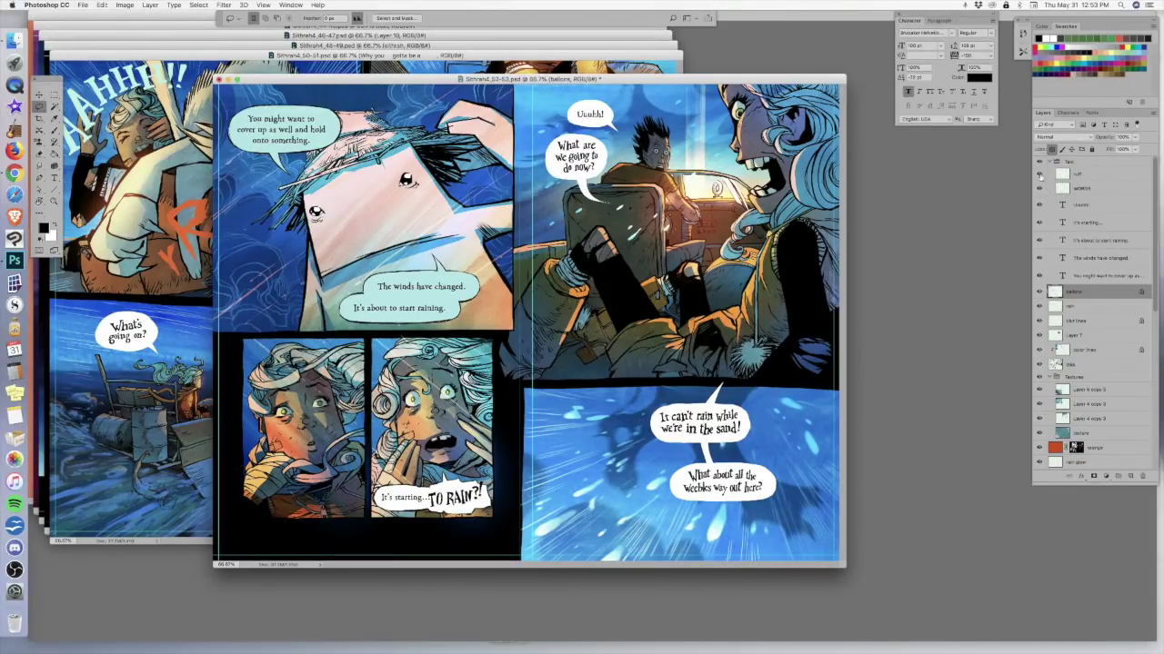
# - Toggle the top two layers of the Text group to check their content, isolating the WORDS layer and restoring all layers
pyautogui.click(1039, 174)
pyautogui.click(1039, 174)
pyautogui.click(1039, 189)
pyautogui.click(1039, 189)
pyautogui.keyDown('alt'); pyautogui.click(1038, 189); pyautogui.keyUp('alt')
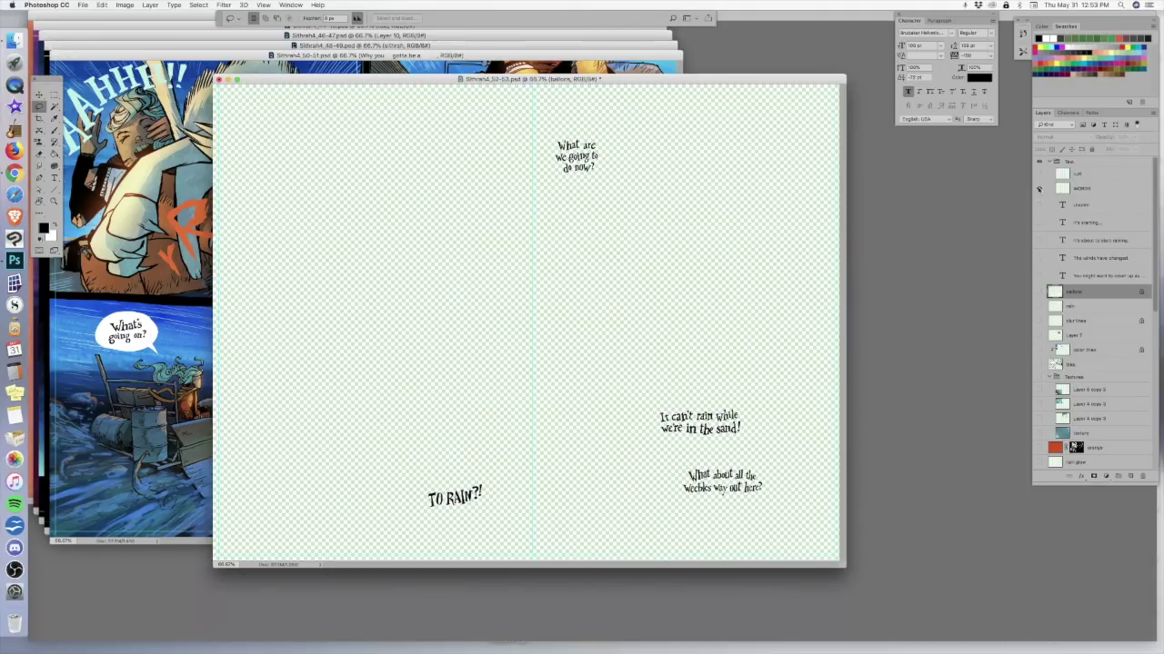
pyautogui.keyDown('alt'); pyautogui.click(1039, 189); pyautogui.keyUp('alt')
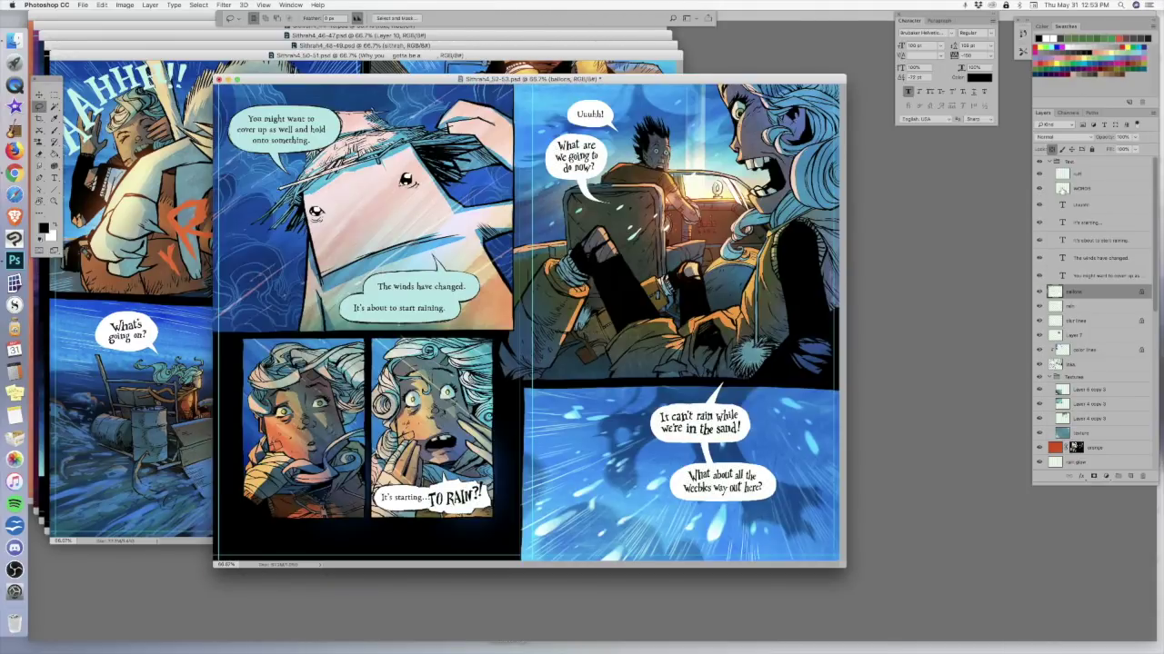
# - Lock the WORDS layer's transparent pixels, fill its lettering with white, and check the layer in isolation
pyautogui.click(1062, 190)
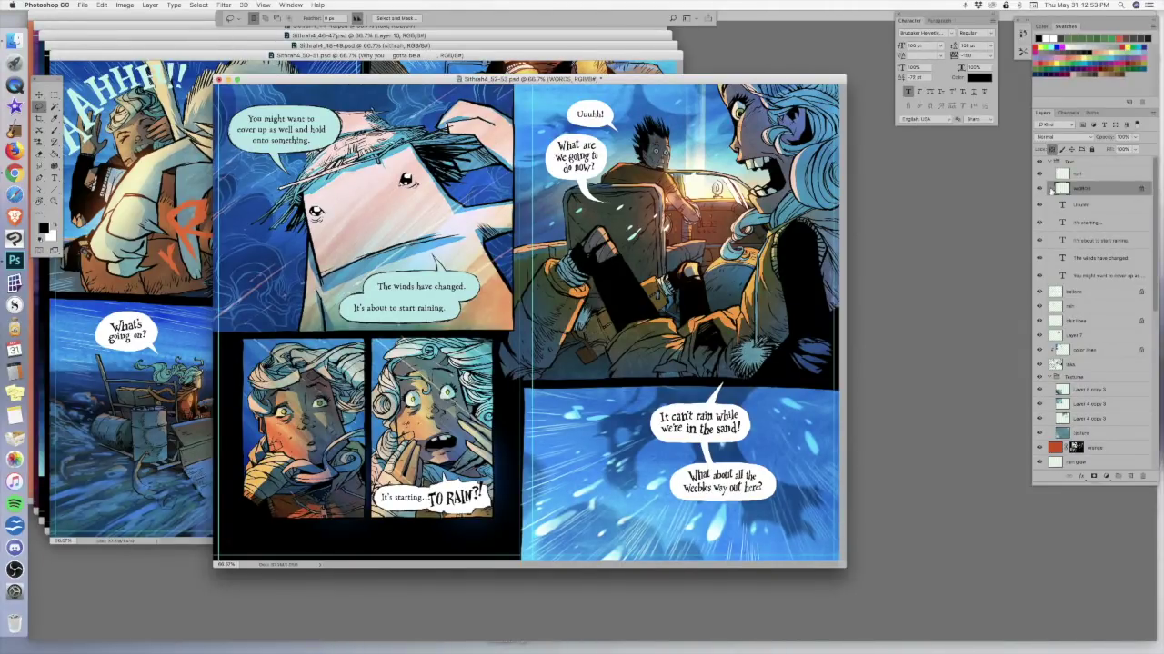
pyautogui.click(53, 227)
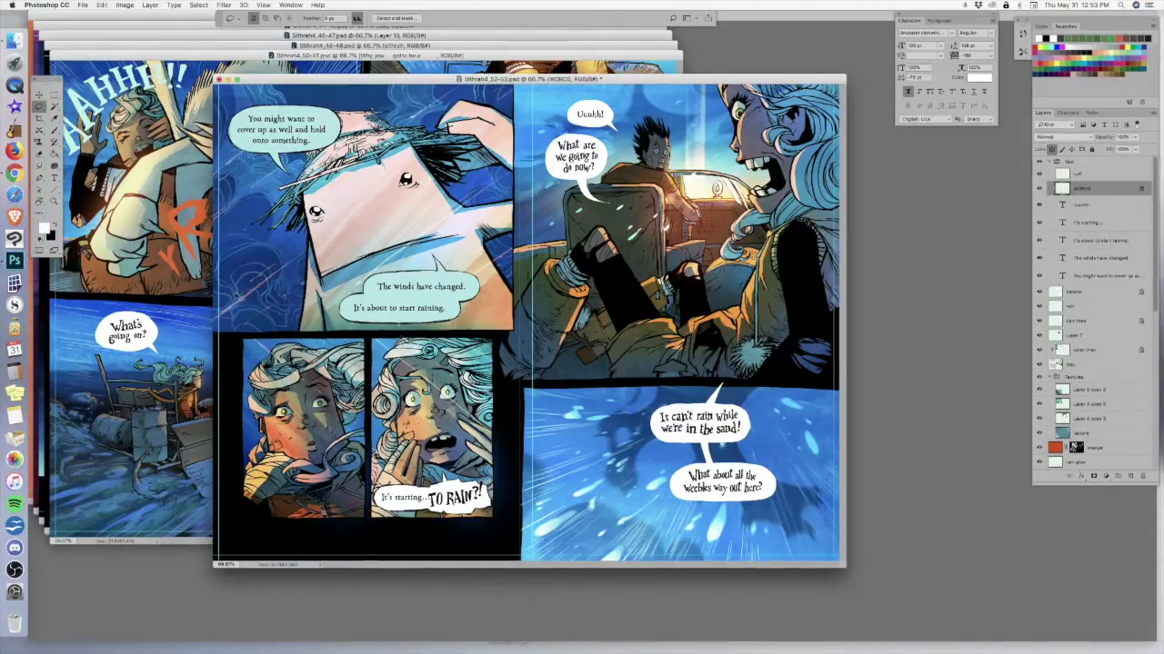
pyautogui.press('super+comma')
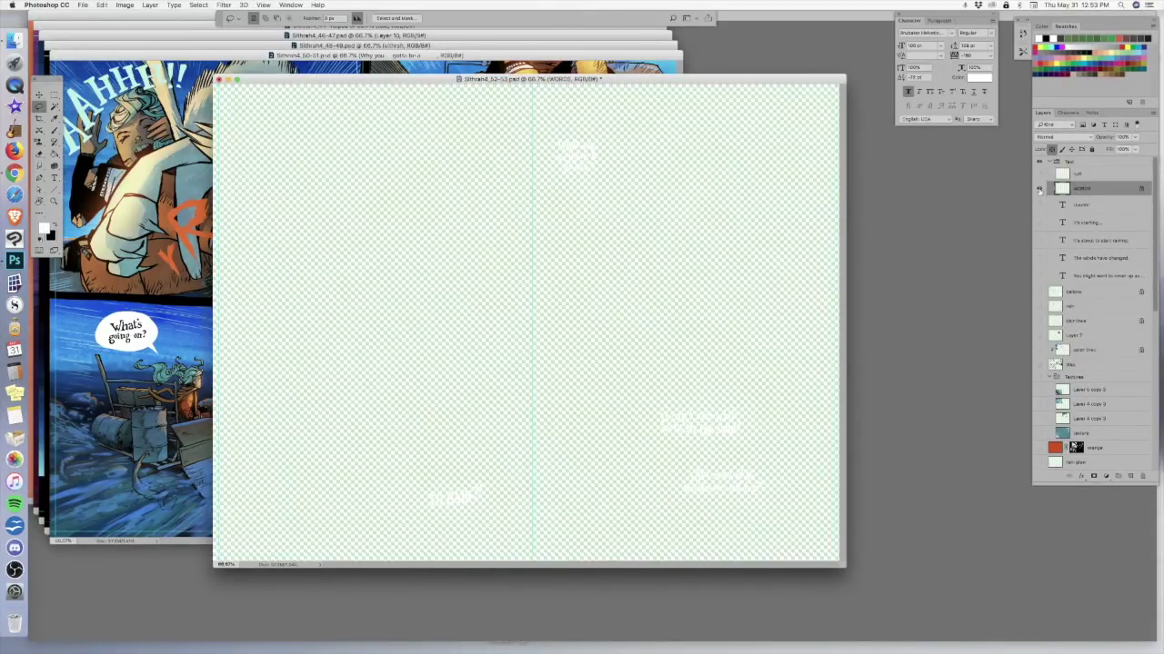
pyautogui.keyDown('alt'); pyautogui.click(1039, 188); pyautogui.keyUp('alt')
pyautogui.keyDown('alt'); pyautogui.click(1039, 189); pyautogui.keyUp('alt')
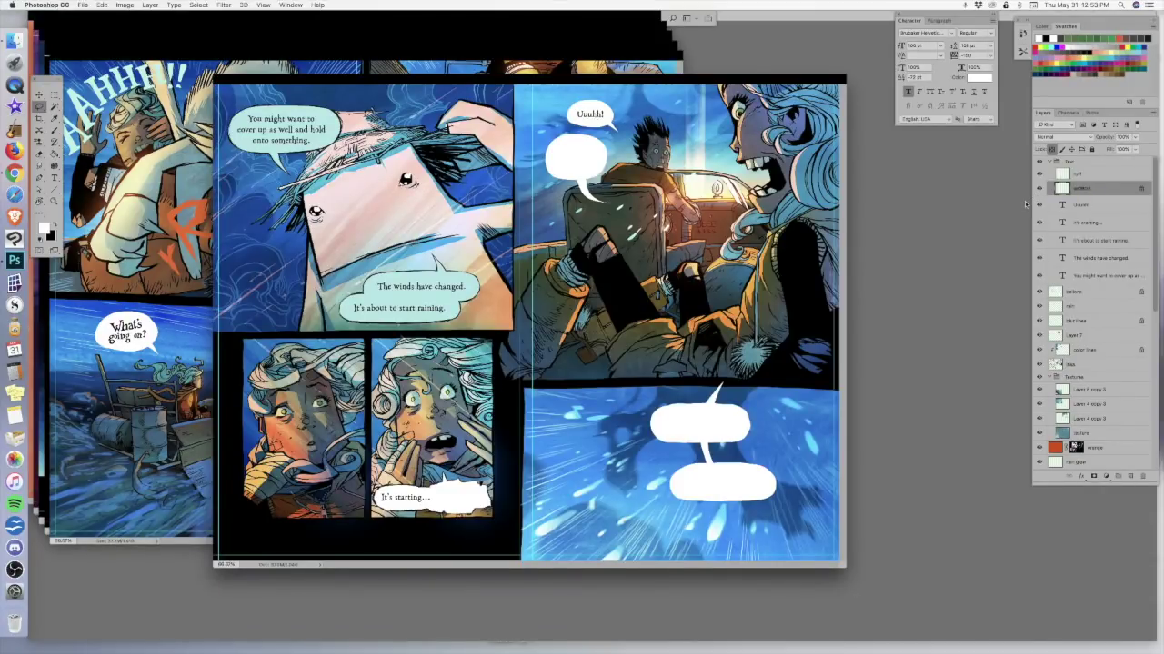
# - Switch to full-screen view and inspect the white lettering by showing only the WORDS layer and restoring the others
pyautogui.press('f')
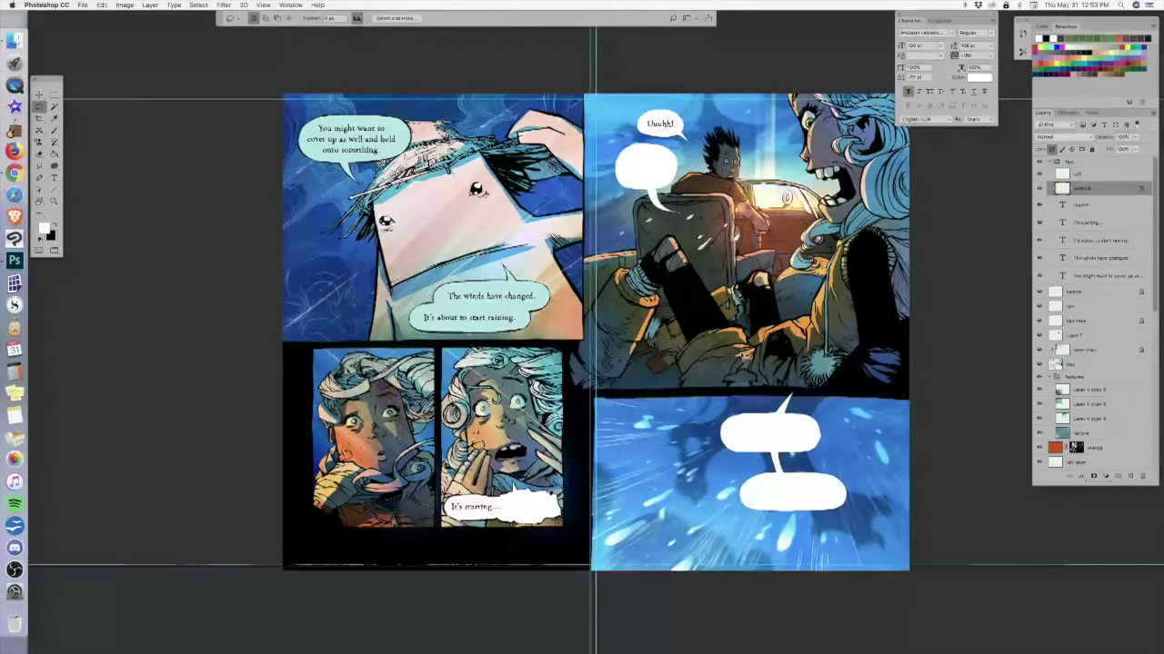
pyautogui.press('super+plus')
pyautogui.moveTo(727, 436); pyautogui.dragTo(579, 315)
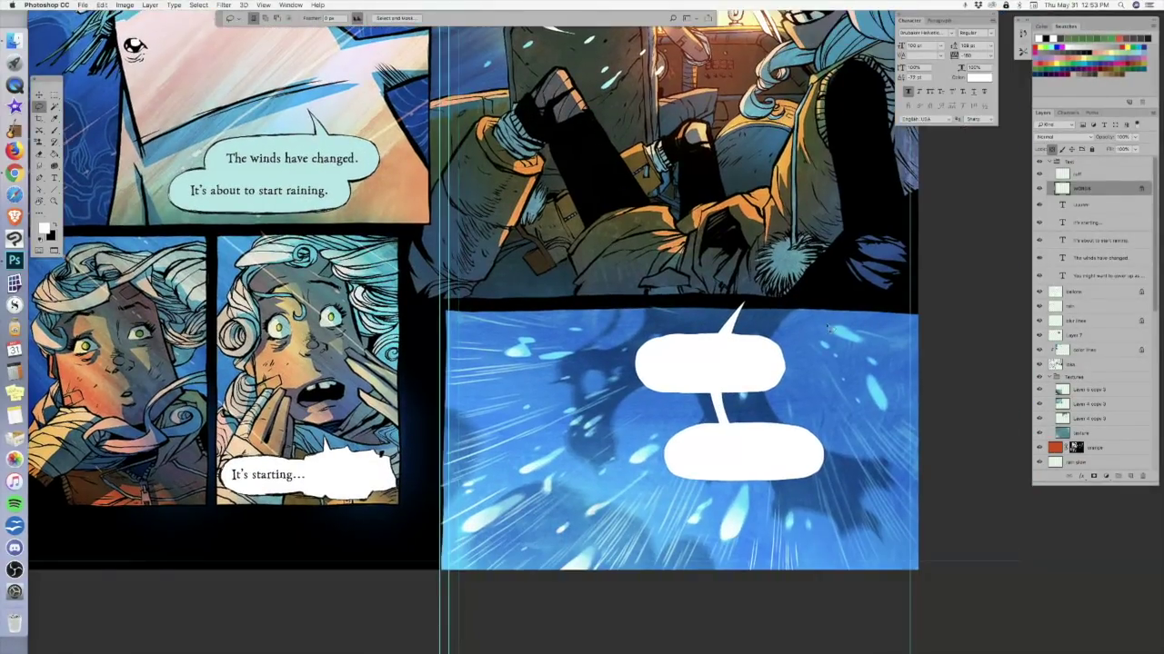
pyautogui.keyDown('alt'); pyautogui.click(1040, 189); pyautogui.keyUp('alt')
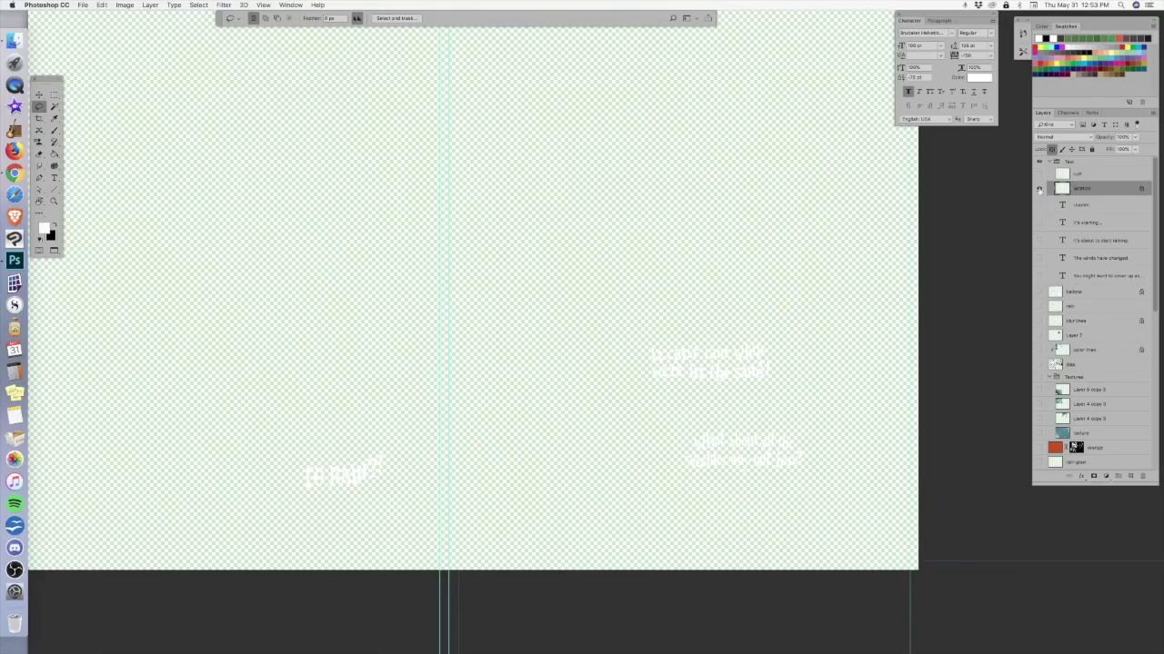
pyautogui.keyDown('alt'); pyautogui.click(1039, 189); pyautogui.keyUp('alt')
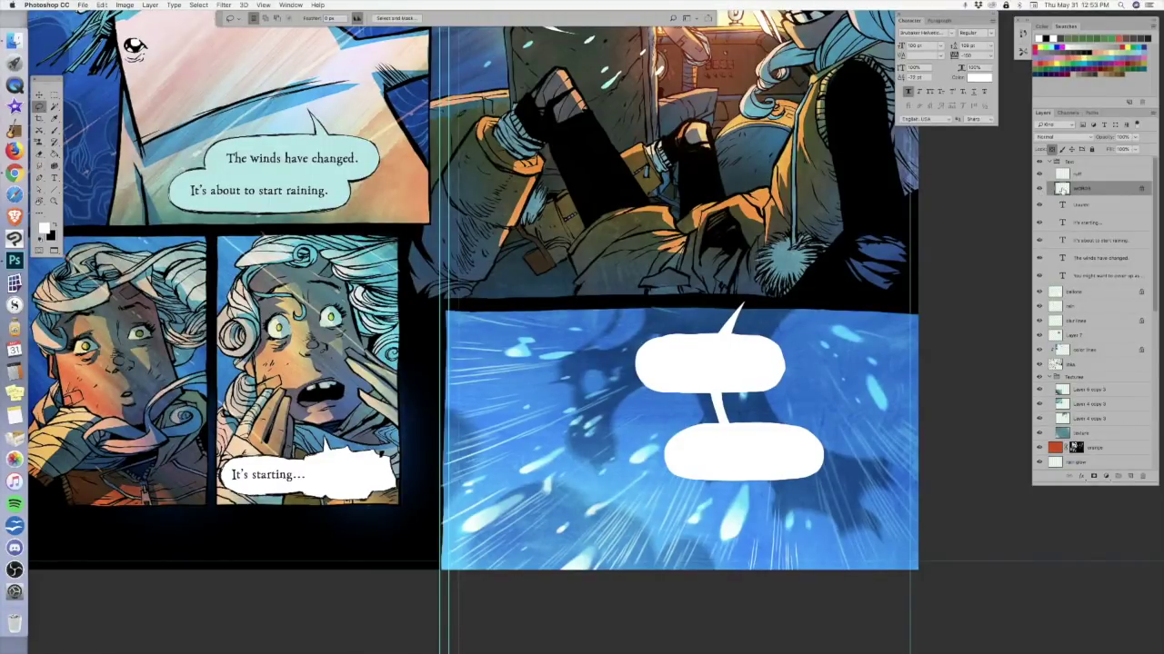
# - Add a black Stroke effect inside the WORDS lettering with Multiply blending, and adjust its size so it fills the letters
pyautogui.doubleClick(1062, 188)
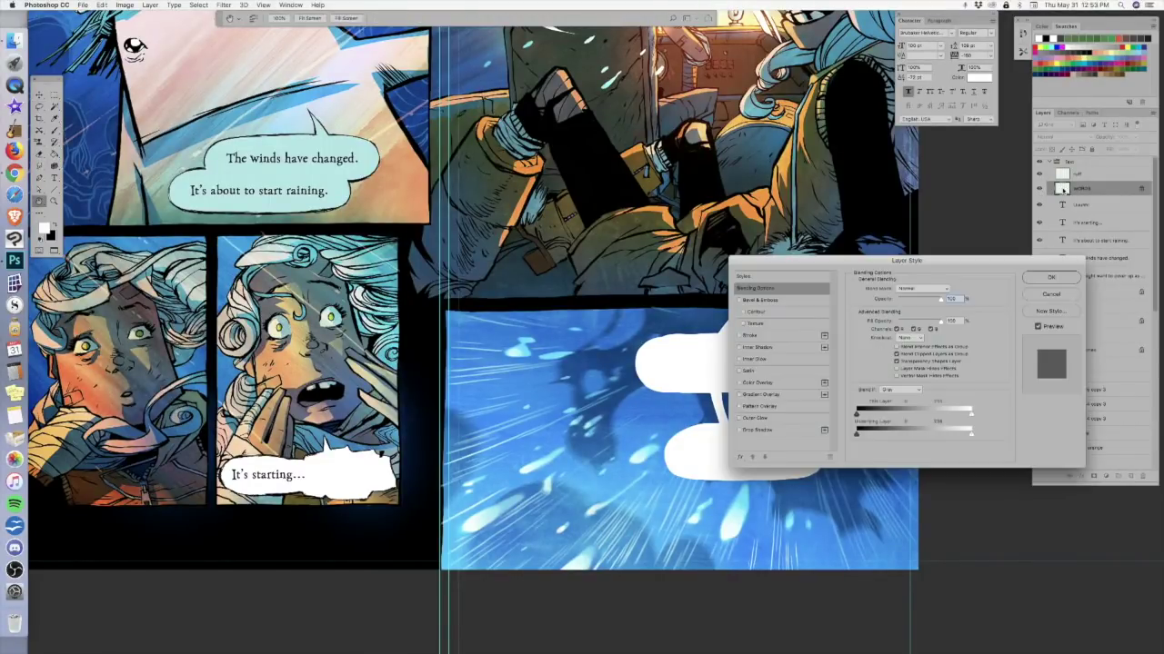
pyautogui.click(752, 335)
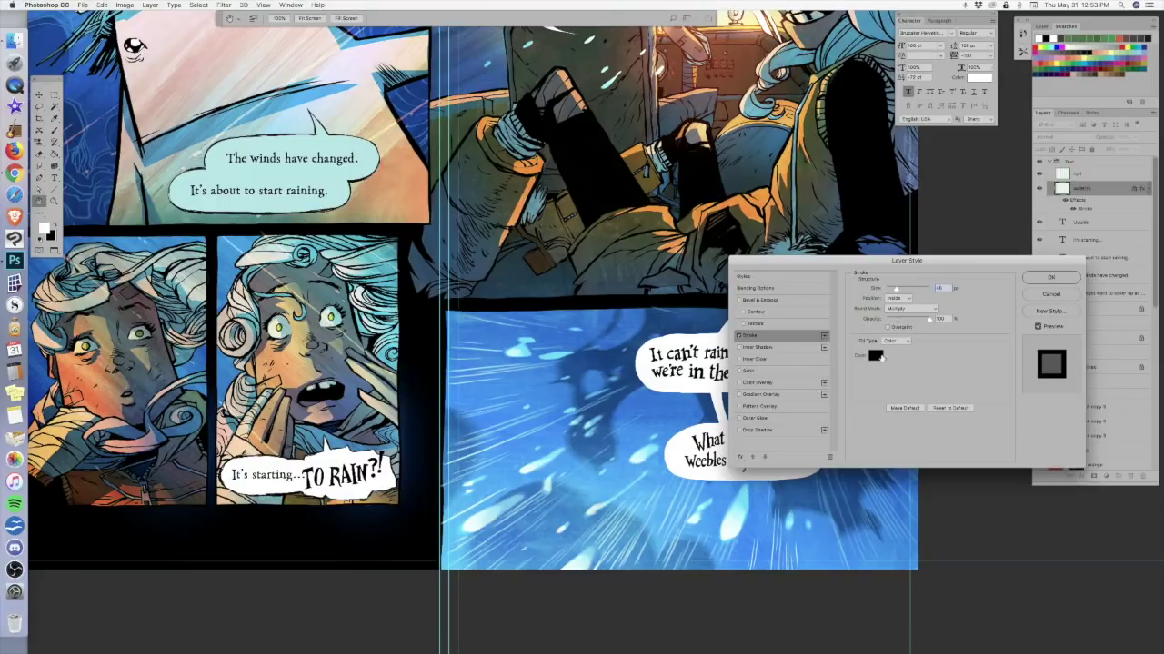
pyautogui.click(897, 299)
pyautogui.click(895, 300)
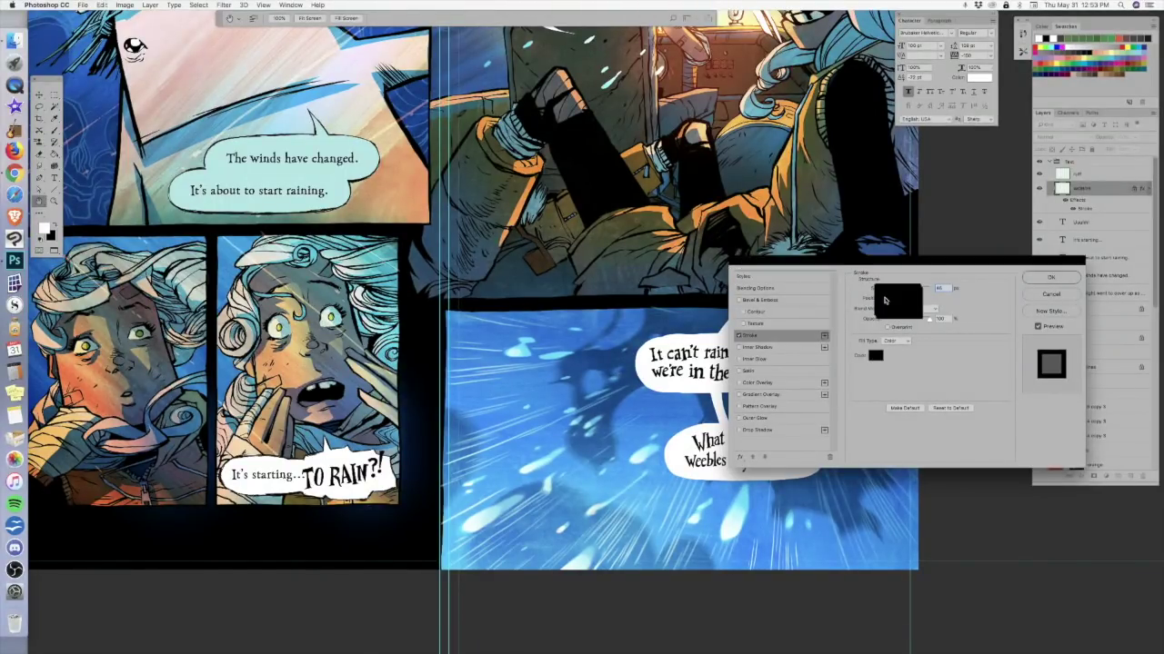
pyautogui.moveTo(893, 289)
pyautogui.mouseDown()
pyautogui.moveTo(908, 291)
pyautogui.moveTo(897, 290)
pyautogui.mouseUp()
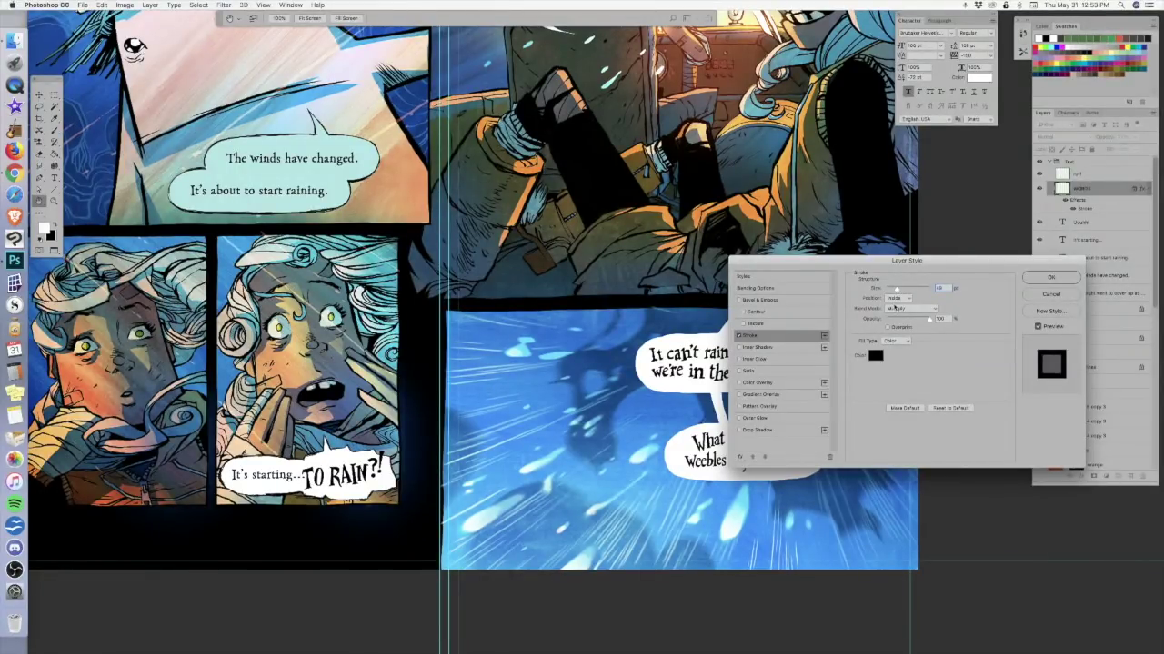
pyautogui.moveTo(861, 260)
pyautogui.mouseDown()
pyautogui.moveTo(926, 253)
pyautogui.moveTo(952, 284)
pyautogui.moveTo(918, 271)
pyautogui.moveTo(705, 274)
pyautogui.moveTo(664, 321)
pyautogui.mouseUp()
pyautogui.hscroll(-5, 960, 290)
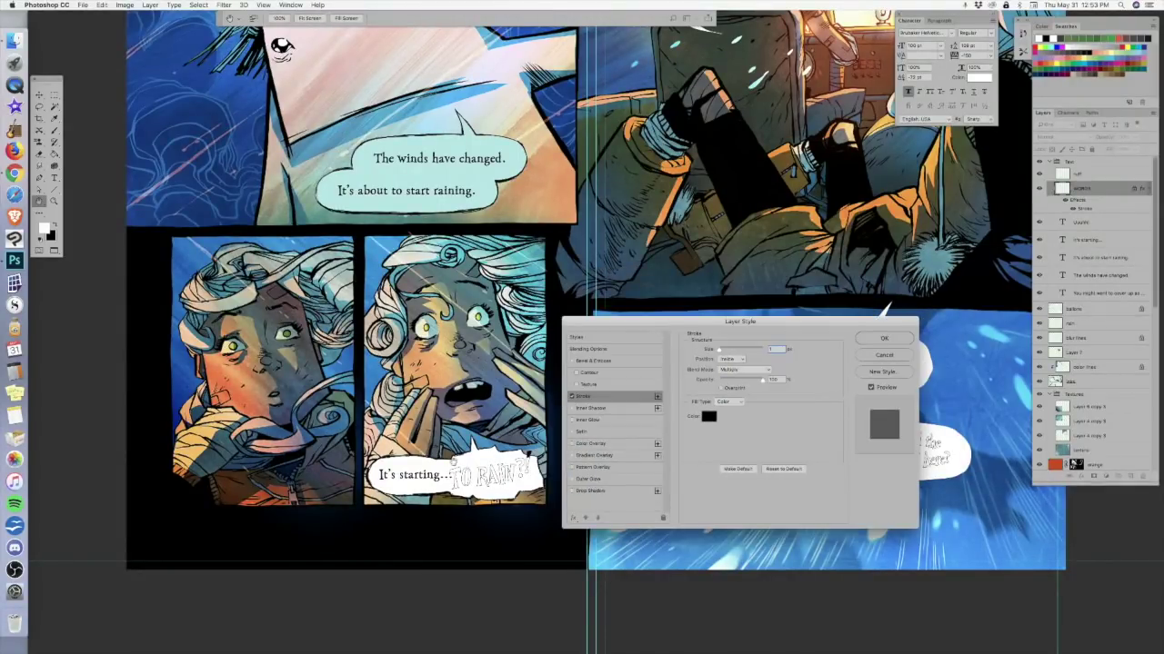
pyautogui.moveTo(719, 350); pyautogui.dragTo(732, 351)
# - Try the Outside position for the lettering's stroke and reduce the stroke size
pyautogui.click(729, 359)
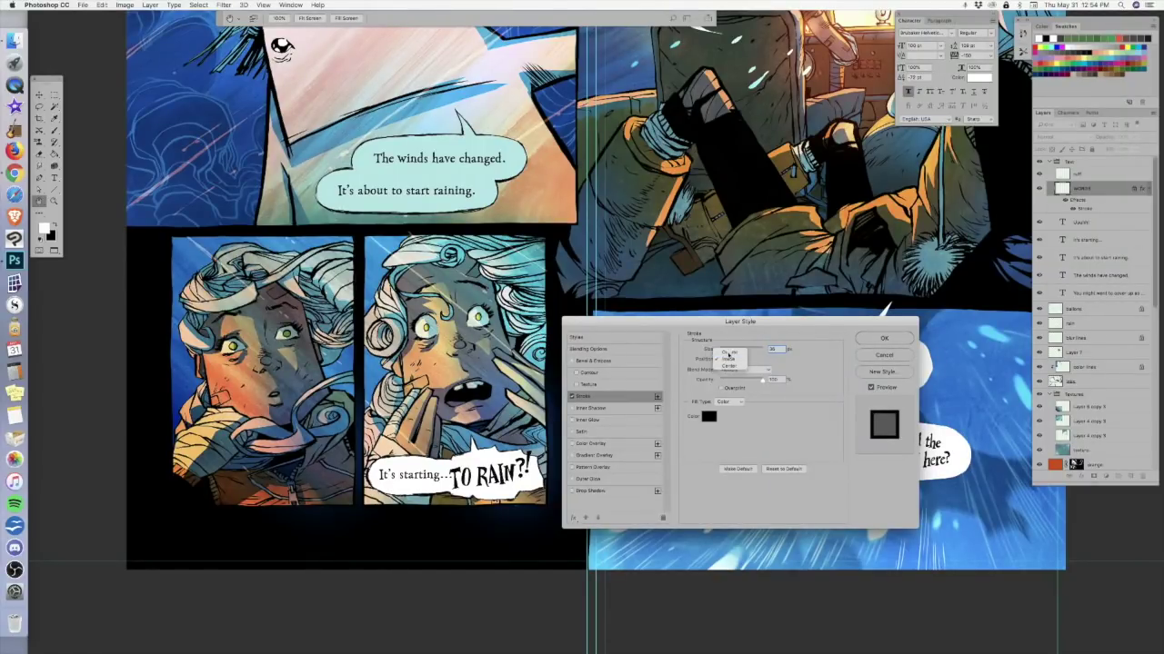
pyautogui.click(730, 351)
pyautogui.moveTo(729, 351); pyautogui.dragTo(724, 351)
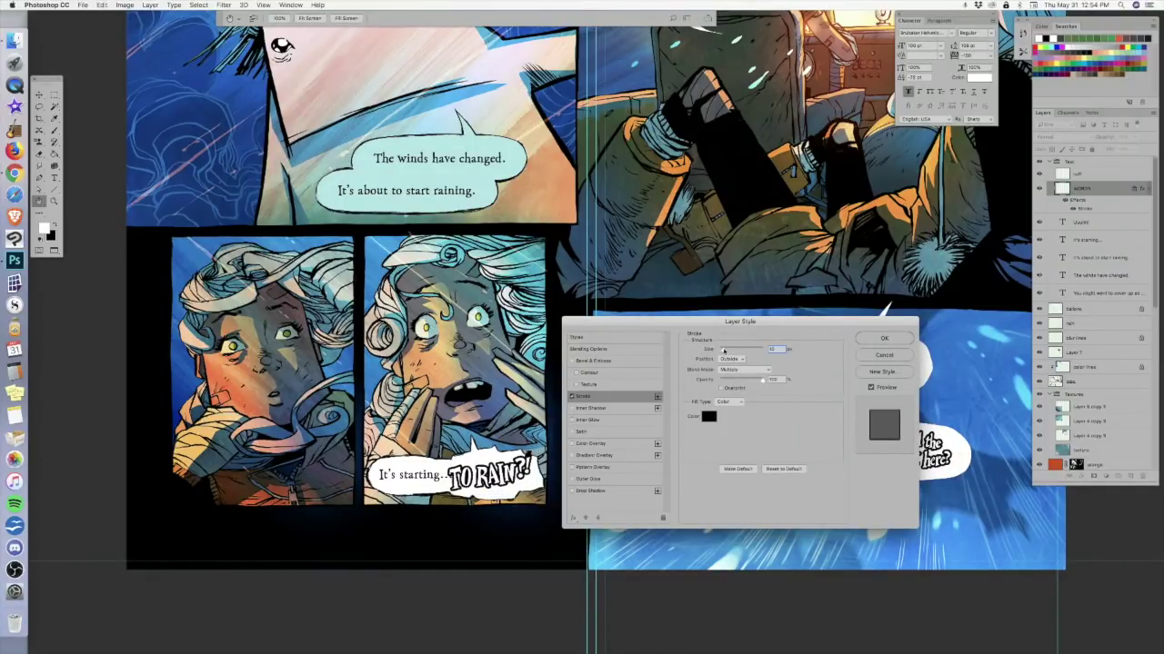
# - Set the stroke position to Inside and apply the layer style to the WORDS layer
pyautogui.click(729, 359)
pyautogui.click(727, 366)
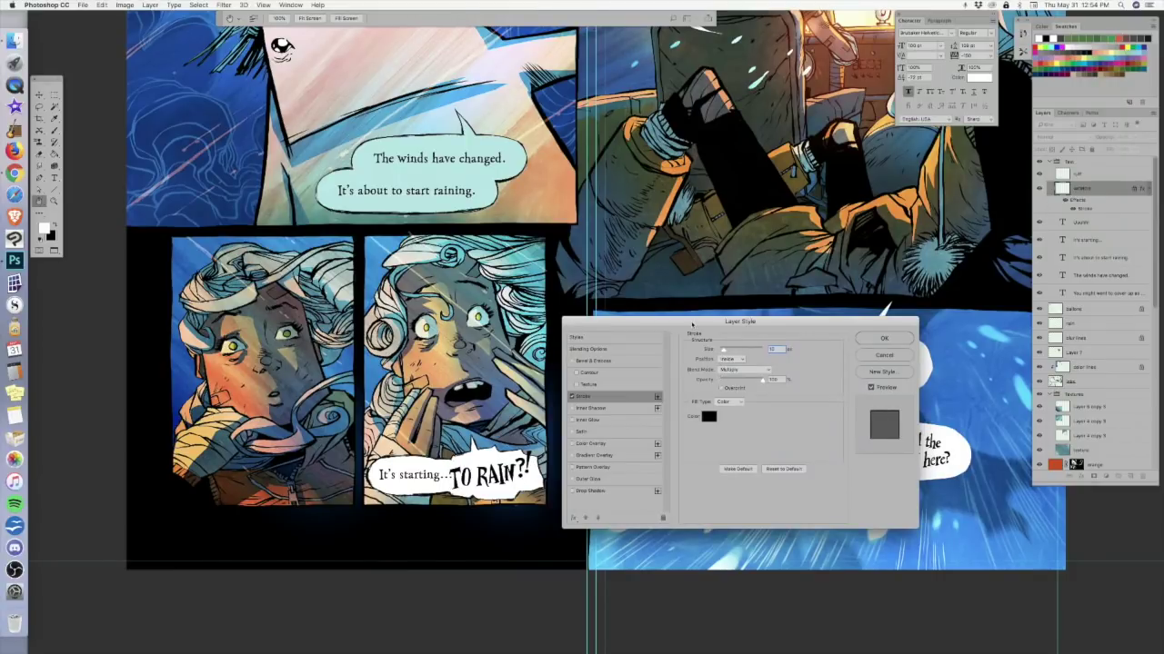
pyautogui.moveTo(691, 323); pyautogui.dragTo(708, 324)
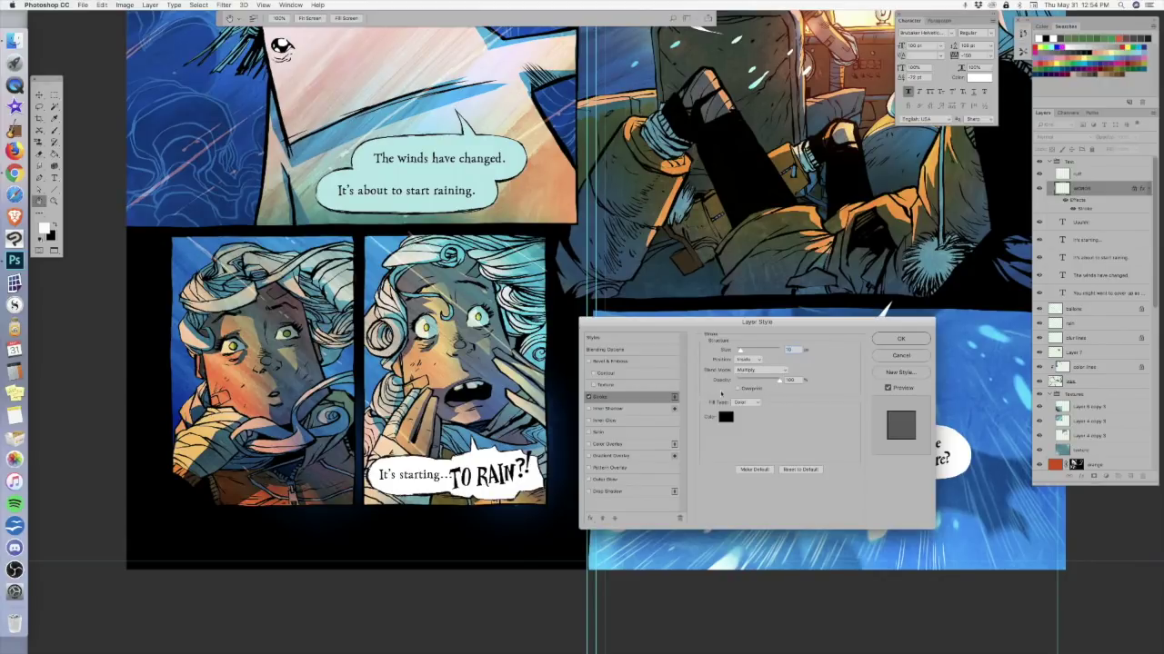
pyautogui.click(899, 340)
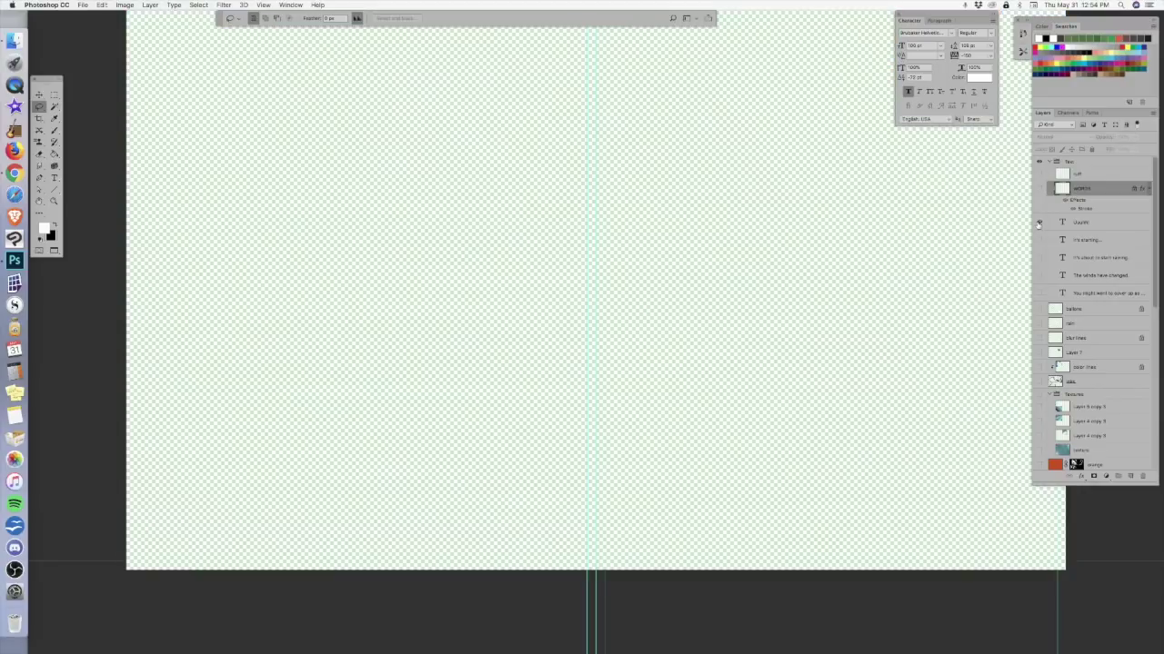
# - Isolate the "Uuuhh!", "It's starting..." and "It's about to start raining." text layers one by one, restoring all layers
pyautogui.keyDown('alt'); pyautogui.click(1039, 224); pyautogui.keyUp('alt')
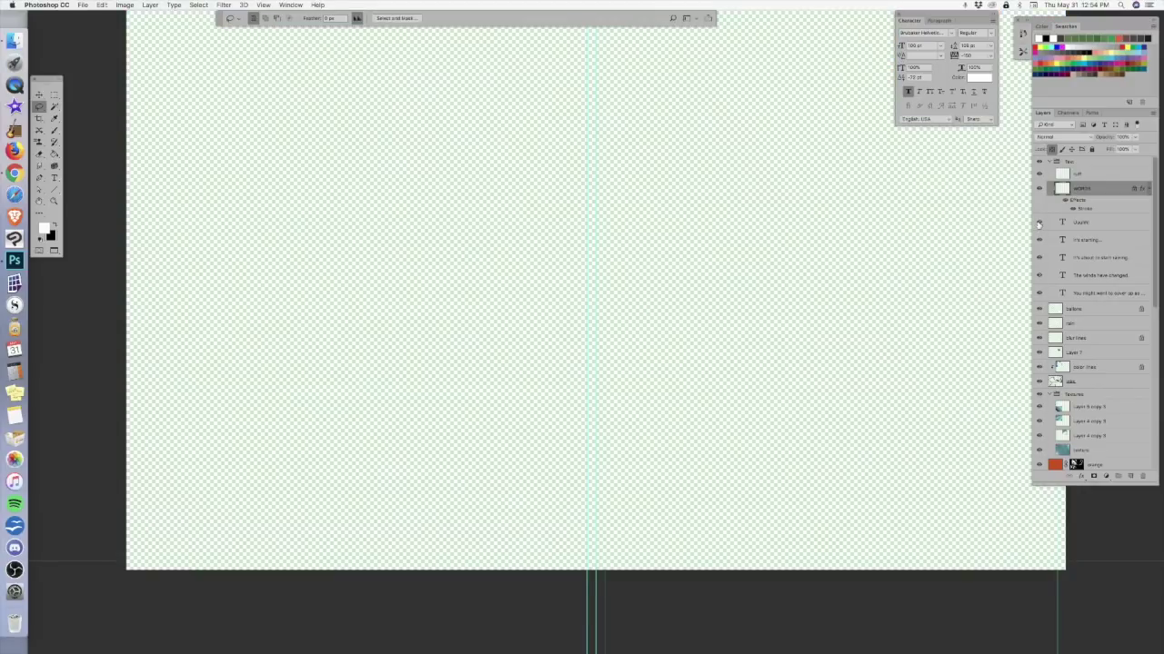
pyautogui.keyDown('alt'); pyautogui.click(1039, 224); pyautogui.keyUp('alt')
pyautogui.keyDown('alt'); pyautogui.click(1039, 241); pyautogui.keyUp('alt')
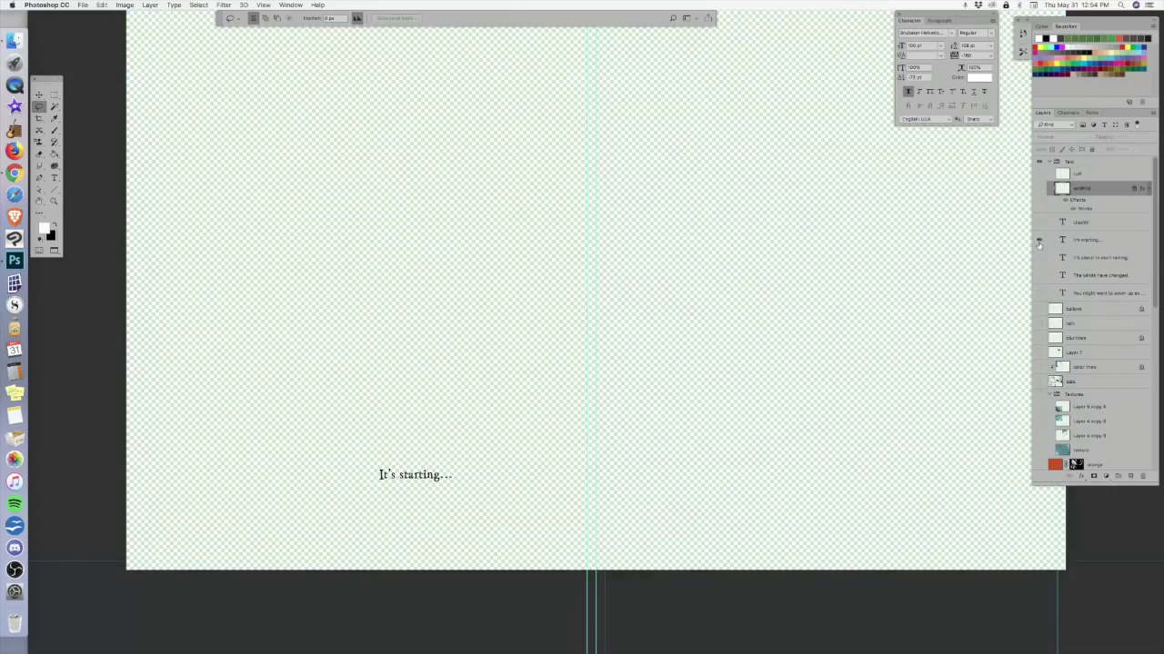
pyautogui.keyDown('alt'); pyautogui.click(1039, 241); pyautogui.keyUp('alt')
pyautogui.keyDown('alt'); pyautogui.click(1039, 259); pyautogui.keyUp('alt')
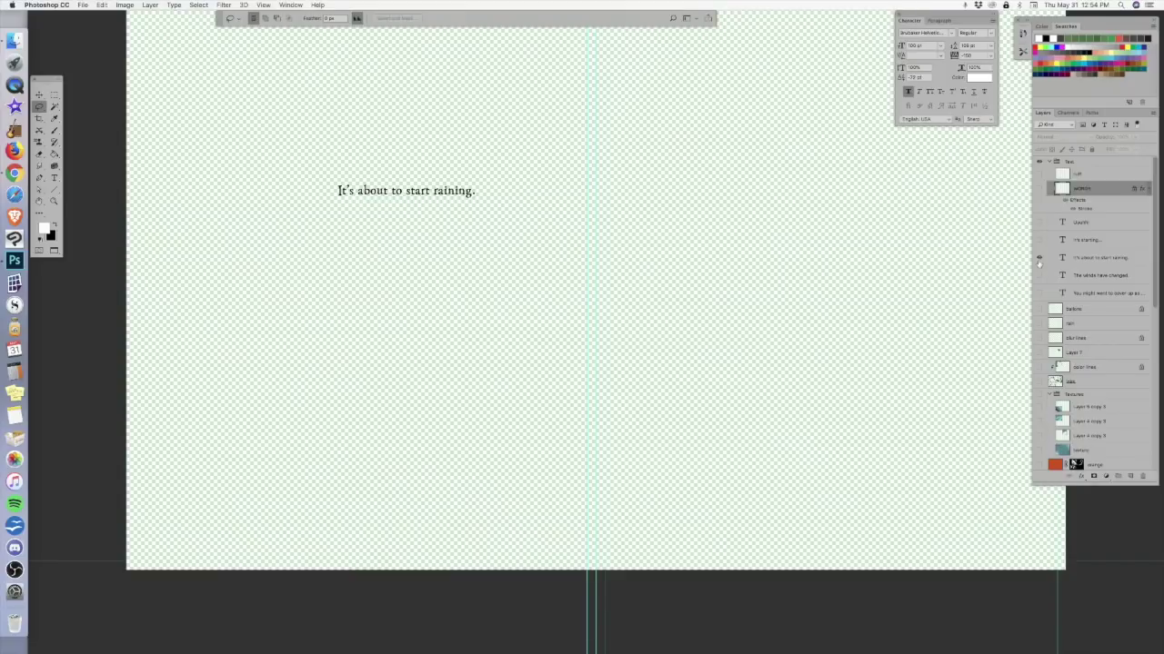
pyautogui.keyDown('alt'); pyautogui.click(1039, 259); pyautogui.keyUp('alt')
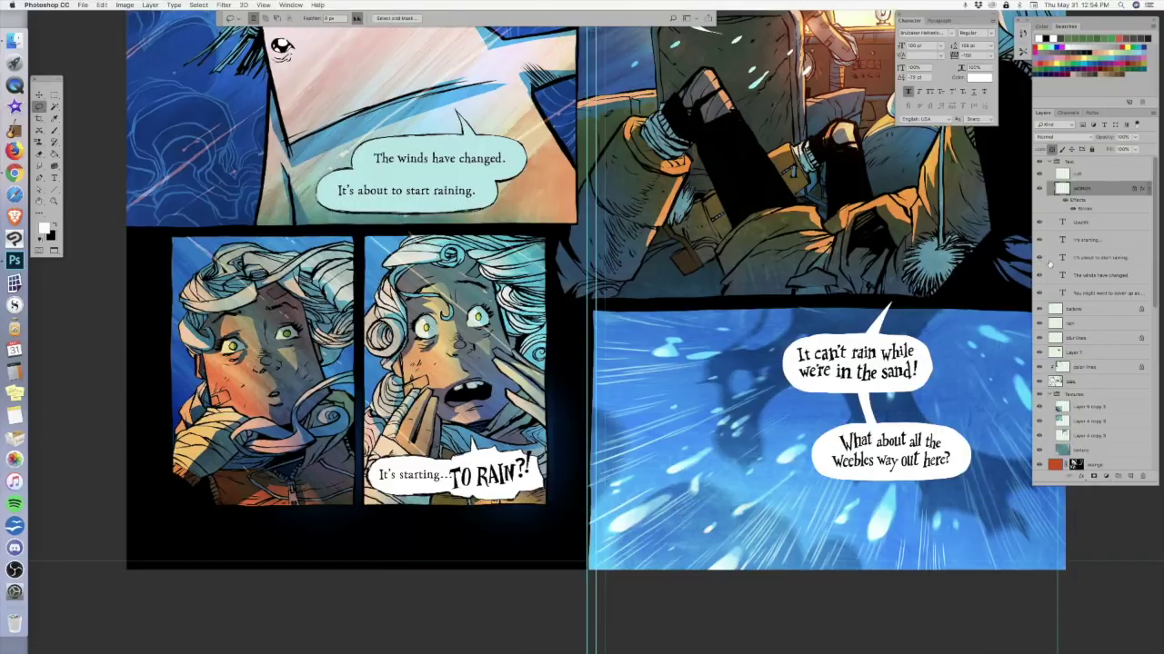
# - Isolate the balloon outline layer at the head of the Text group to examine its contents, restoring all layers
pyautogui.click(1039, 258)
pyautogui.click(1039, 259)
pyautogui.click(1039, 174)
pyautogui.keyDown('alt'); pyautogui.click(1039, 175); pyautogui.keyUp('alt')
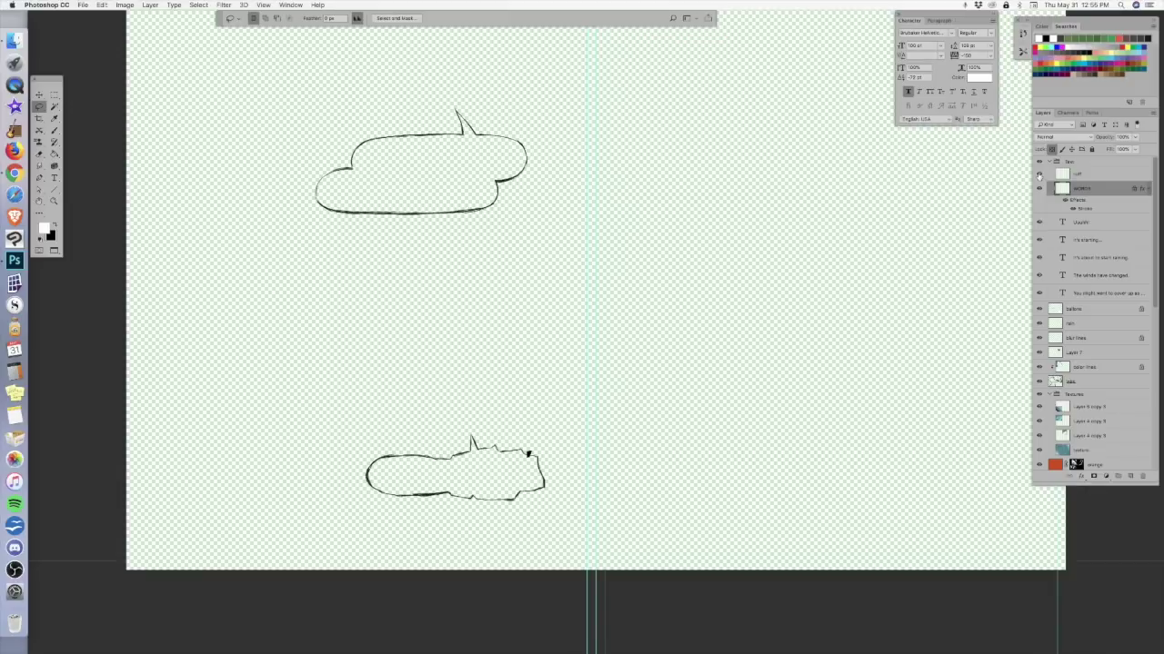
pyautogui.keyDown('alt'); pyautogui.click(1039, 175); pyautogui.keyUp('alt')
# - Move the balloon outline layer out of the Text group to just above the balloons layer, and collapse the group
pyautogui.moveTo(1064, 188); pyautogui.dragTo(1059, 301)
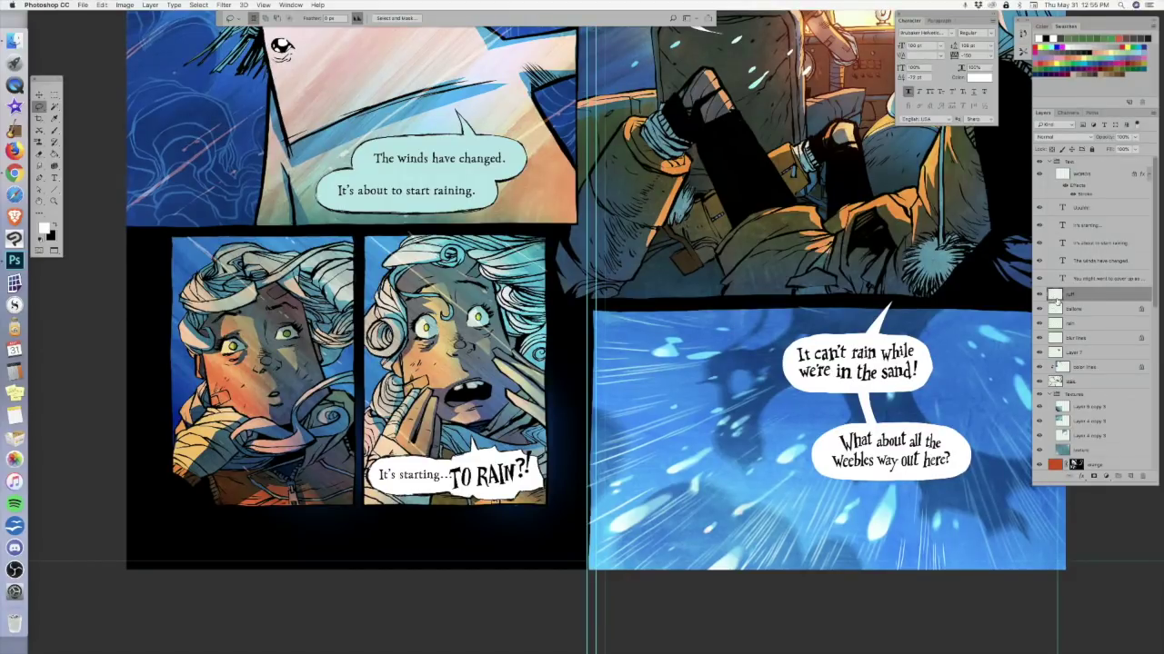
pyautogui.press('super+z')
pyautogui.press('super+z')
pyautogui.click(1048, 162)
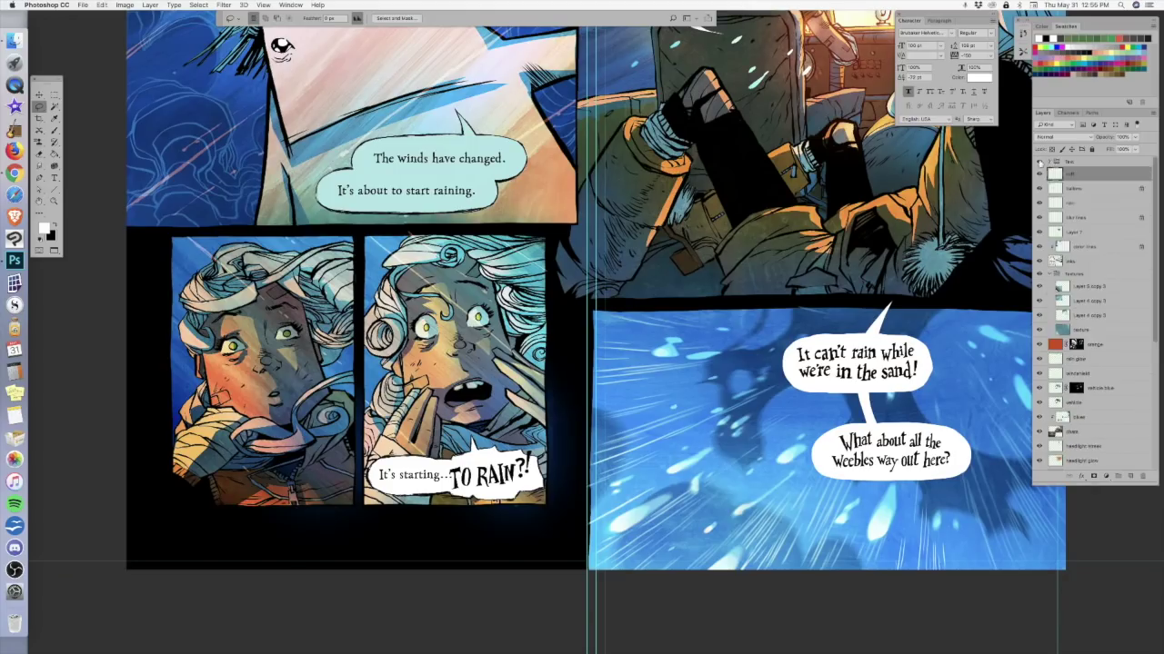
# - Check the separation by hiding the Text group, showing it alone, and restoring all layers
pyautogui.click(1039, 163)
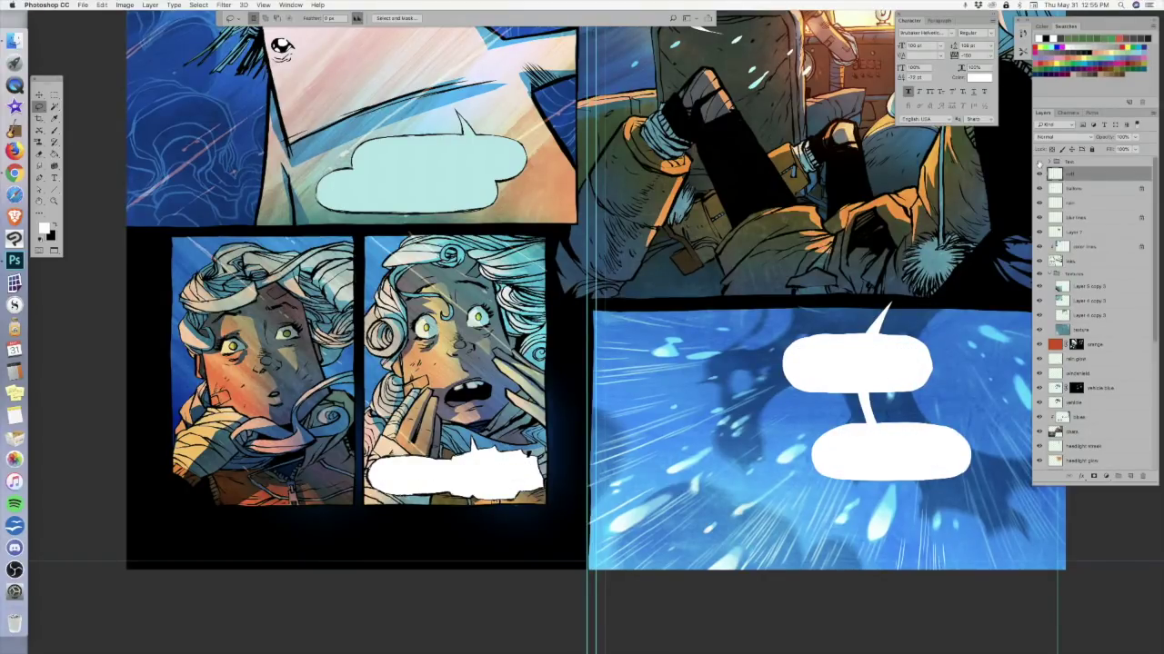
pyautogui.keyDown('alt'); pyautogui.click(1039, 162); pyautogui.keyUp('alt')
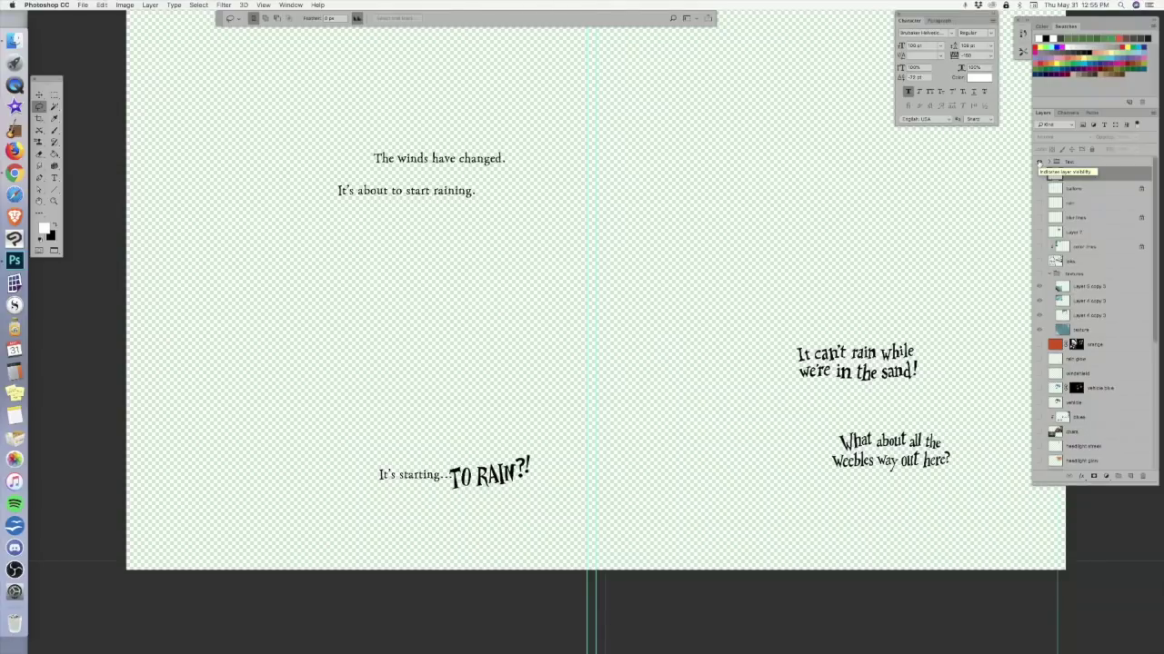
pyautogui.keyDown('alt'); pyautogui.click(1039, 162); pyautogui.keyUp('alt')
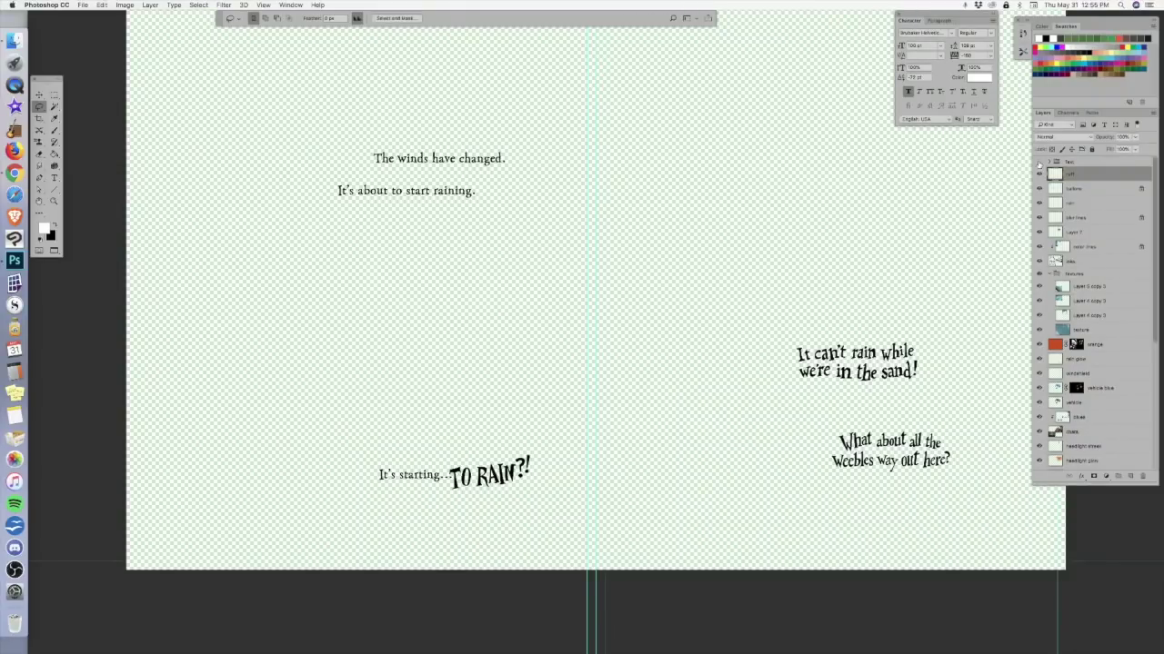
pyautogui.click(1039, 162)
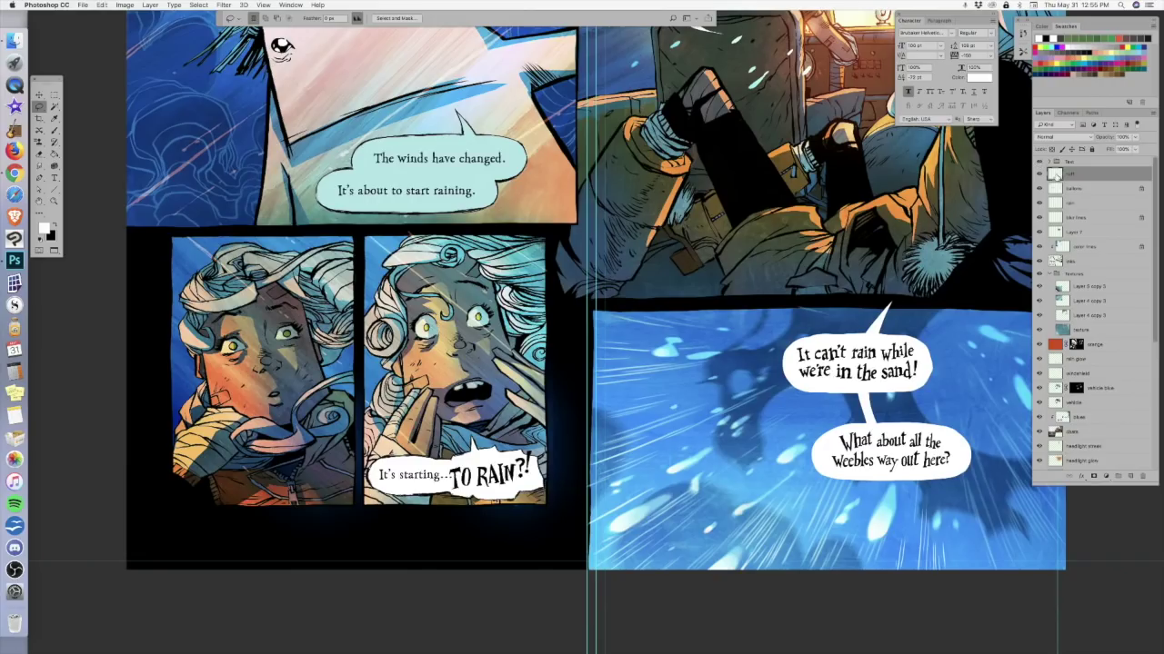
# - Merge all layers below the Text group, from the balloon outlines to the bottommost layer, into one artwork layer
pyautogui.moveTo(1151, 273); pyautogui.dragTo(1153, 427)
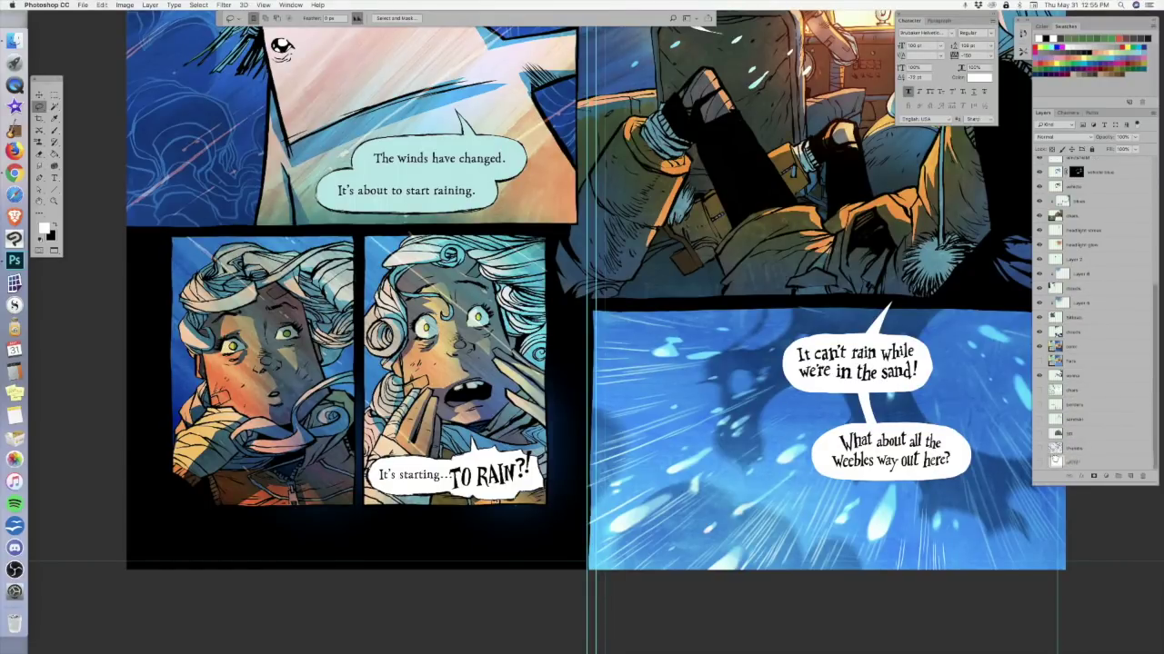
pyautogui.keyDown('shift'); pyautogui.click(1054, 463); pyautogui.keyUp('shift')
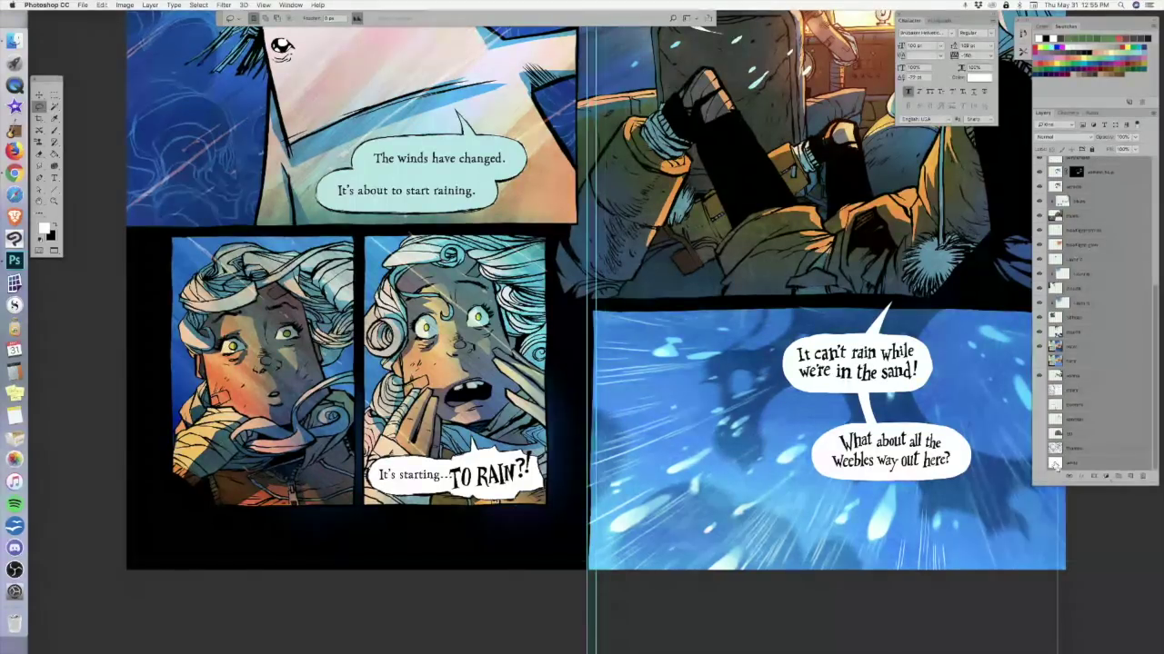
pyautogui.press('super+g')
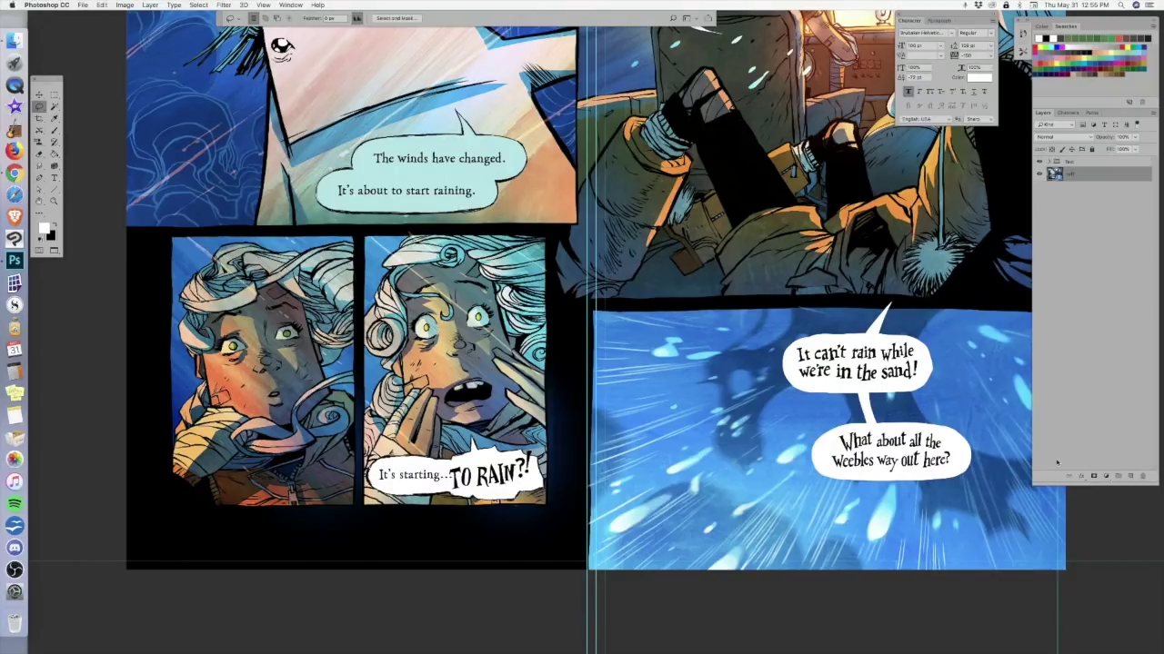
# - Compare the merged artwork with and without the Text group, and review the lettering layers inside the group
pyautogui.click(1039, 174)
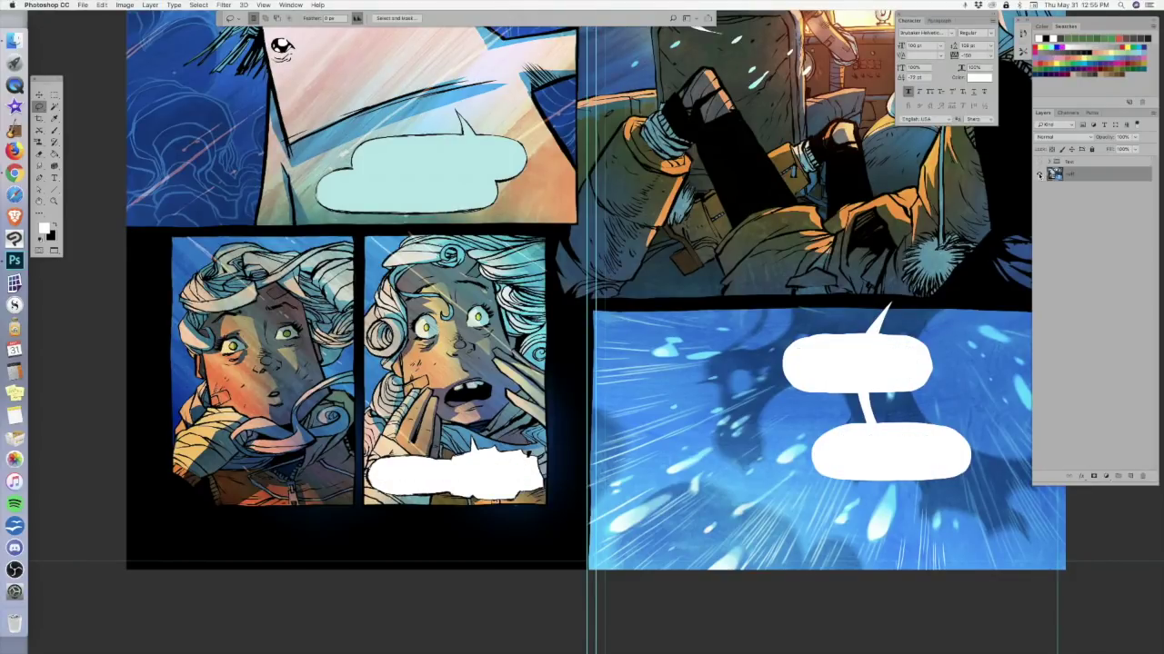
pyautogui.click(1039, 174)
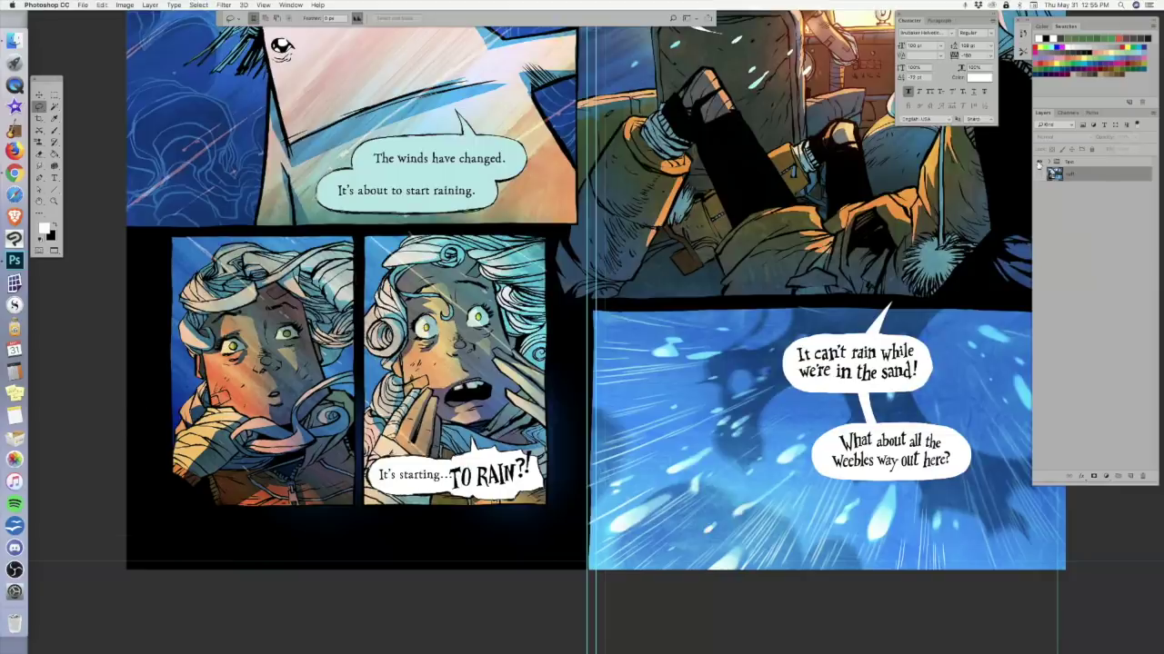
pyautogui.click(1039, 162)
pyautogui.click(1039, 165)
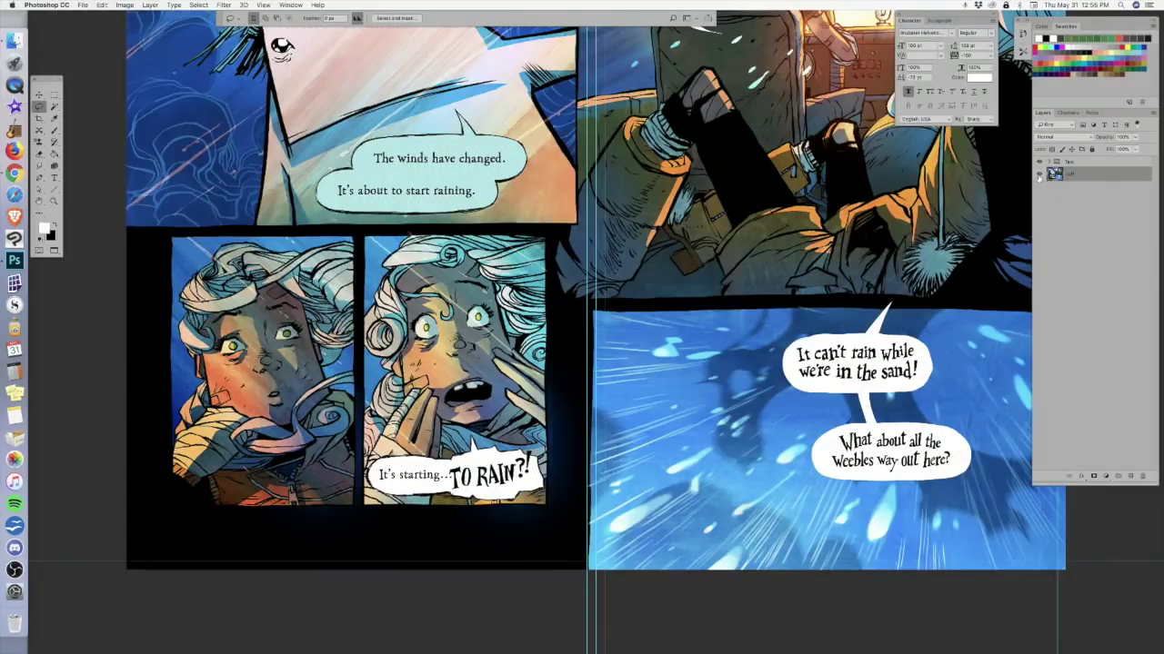
pyautogui.click(1049, 163)
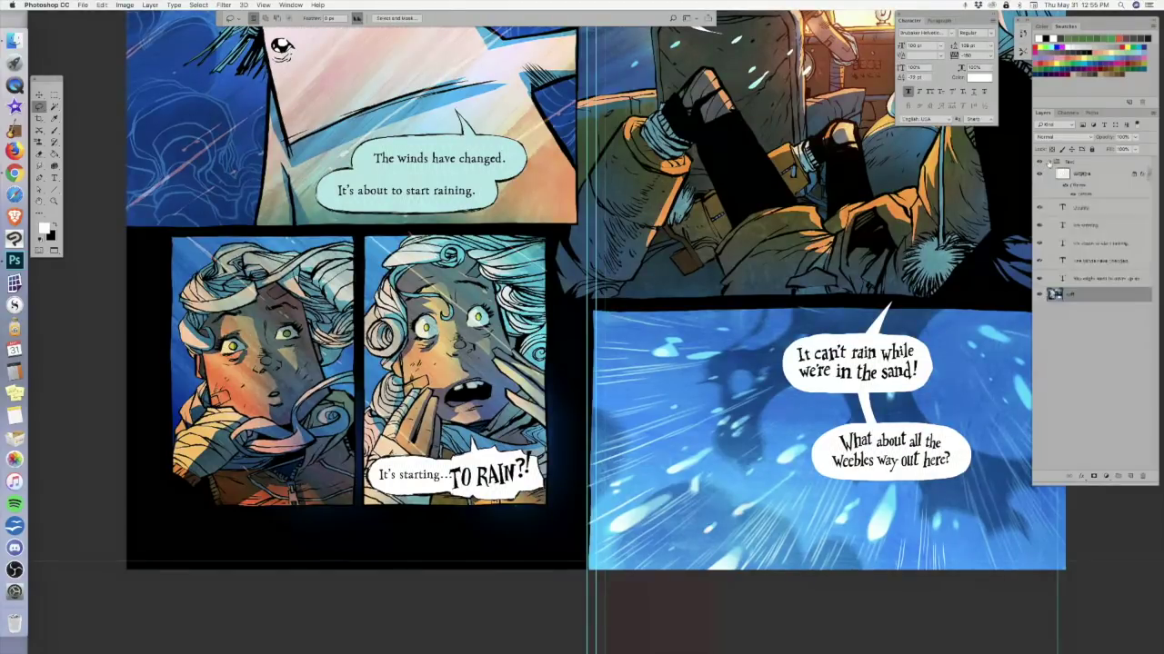
pyautogui.click(1049, 163)
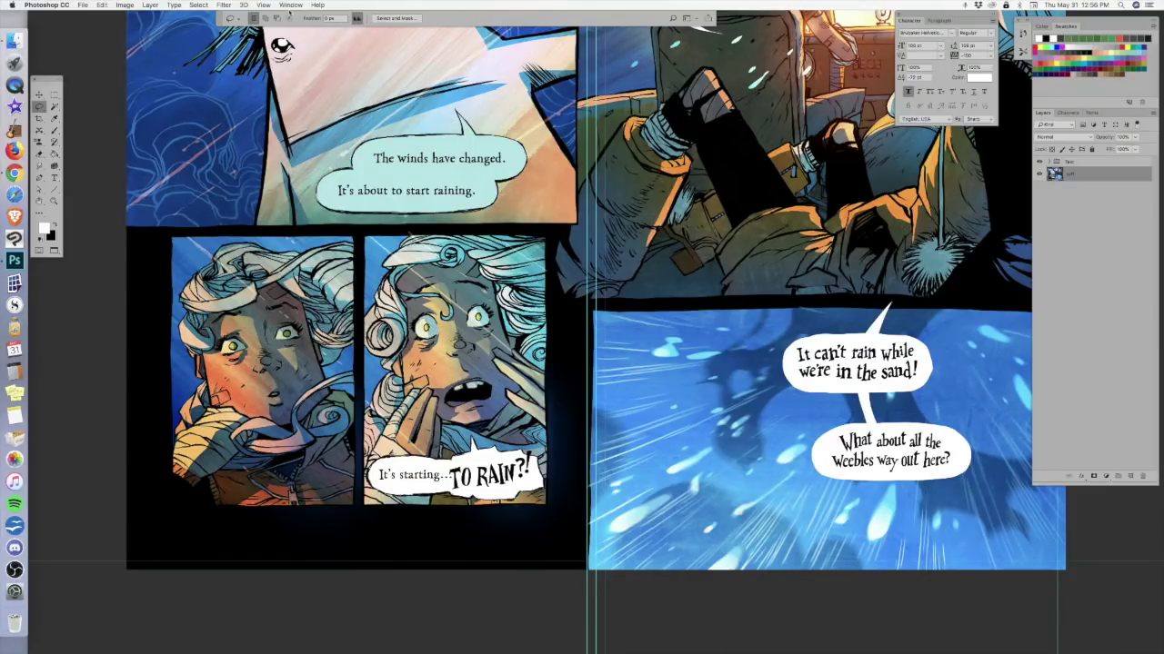
# - Set the document's proof setup to Working Black Plate
pyautogui.click(289, 5)
pyautogui.moveTo(287, 16)
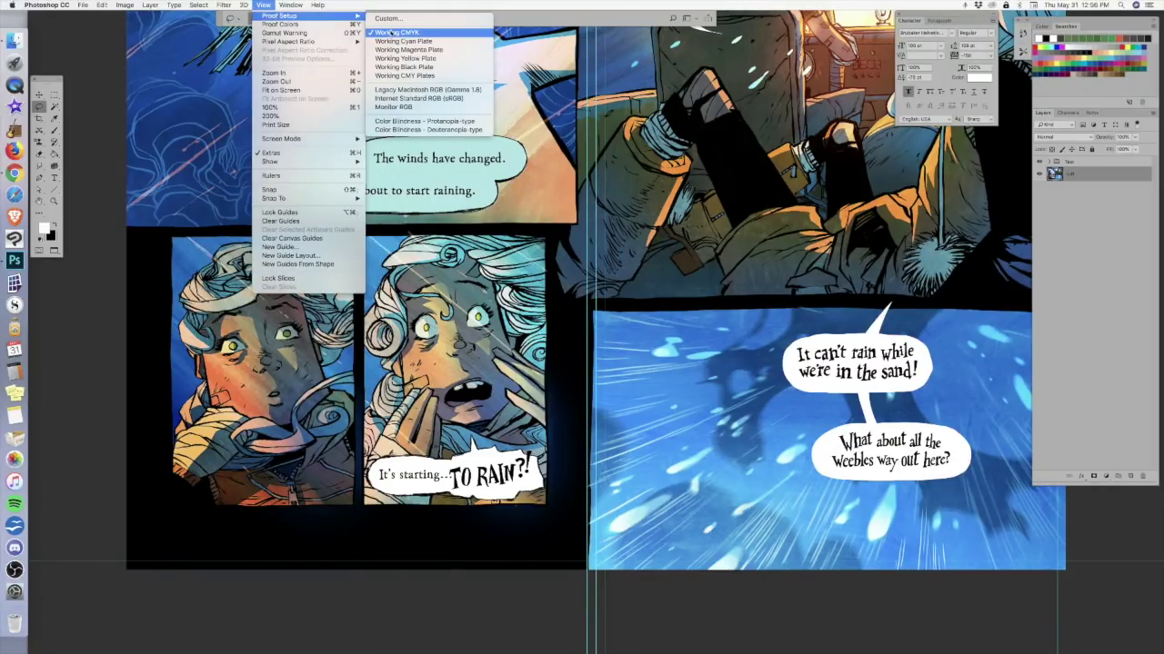
pyautogui.click(391, 69)
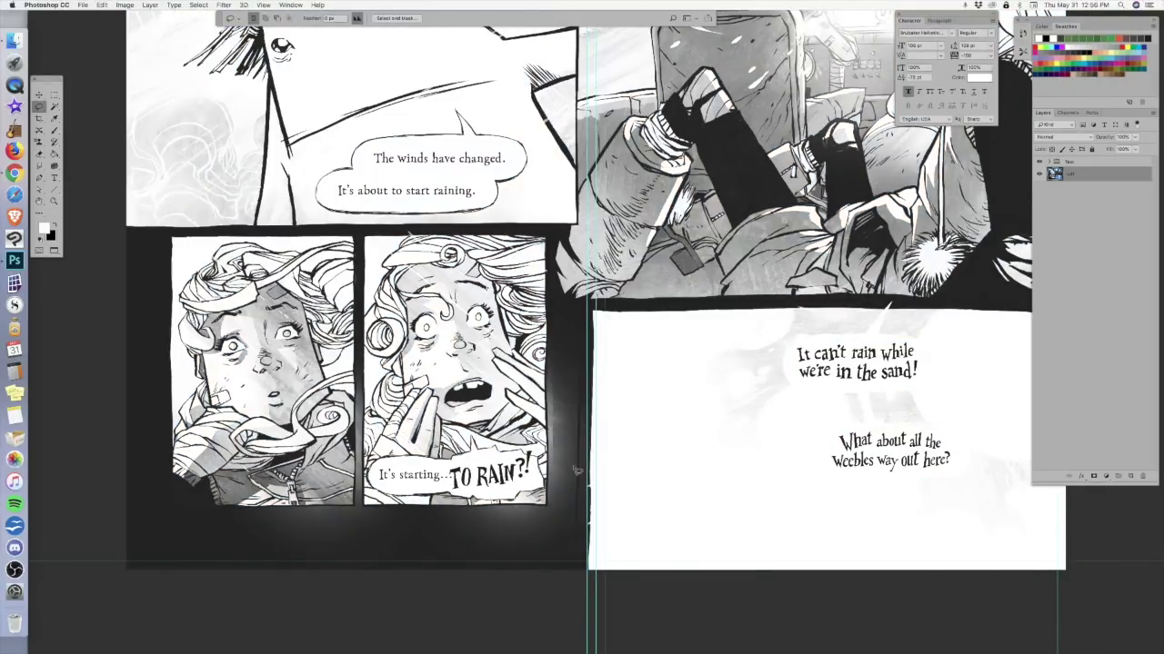
# - Examine the lettering, balloons and dark gutters across the spread in the black plate preview
pyautogui.press('super+plus')
pyautogui.press('f')
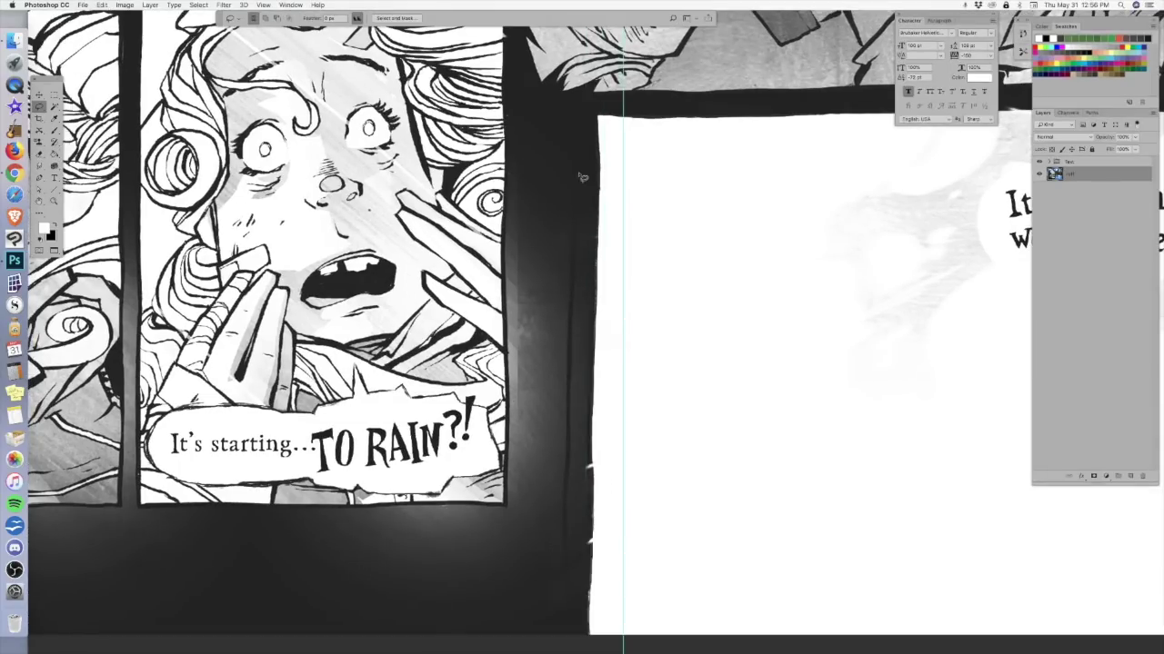
pyautogui.hscroll(-5, 489, 546)
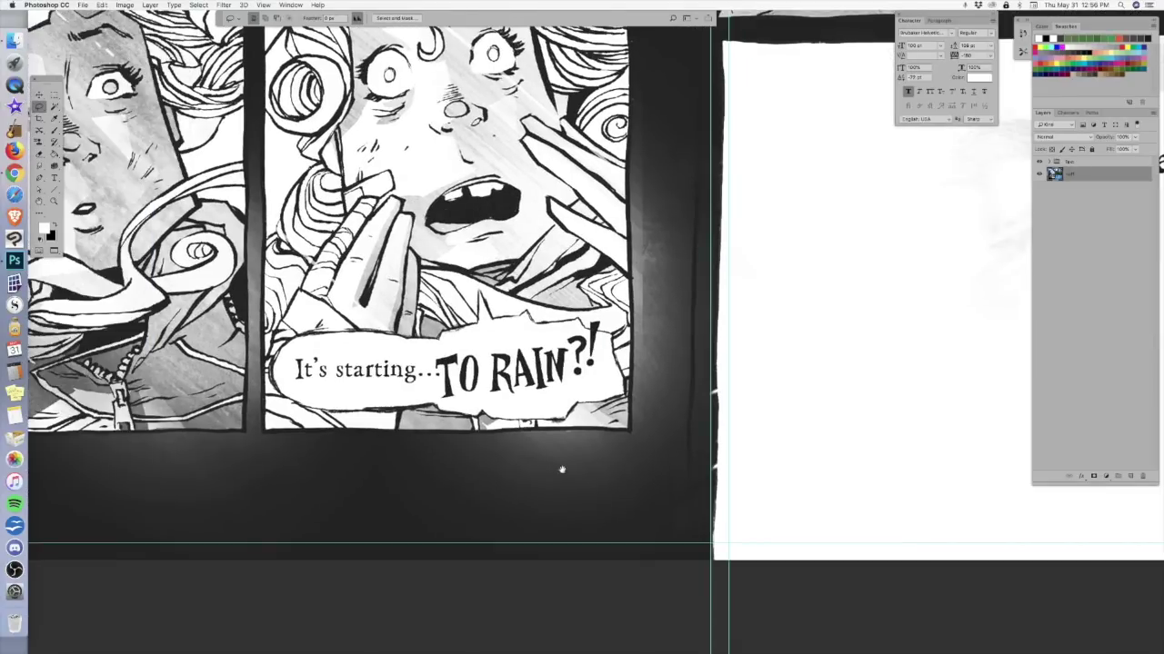
pyautogui.hscroll(-3, 398, 451)
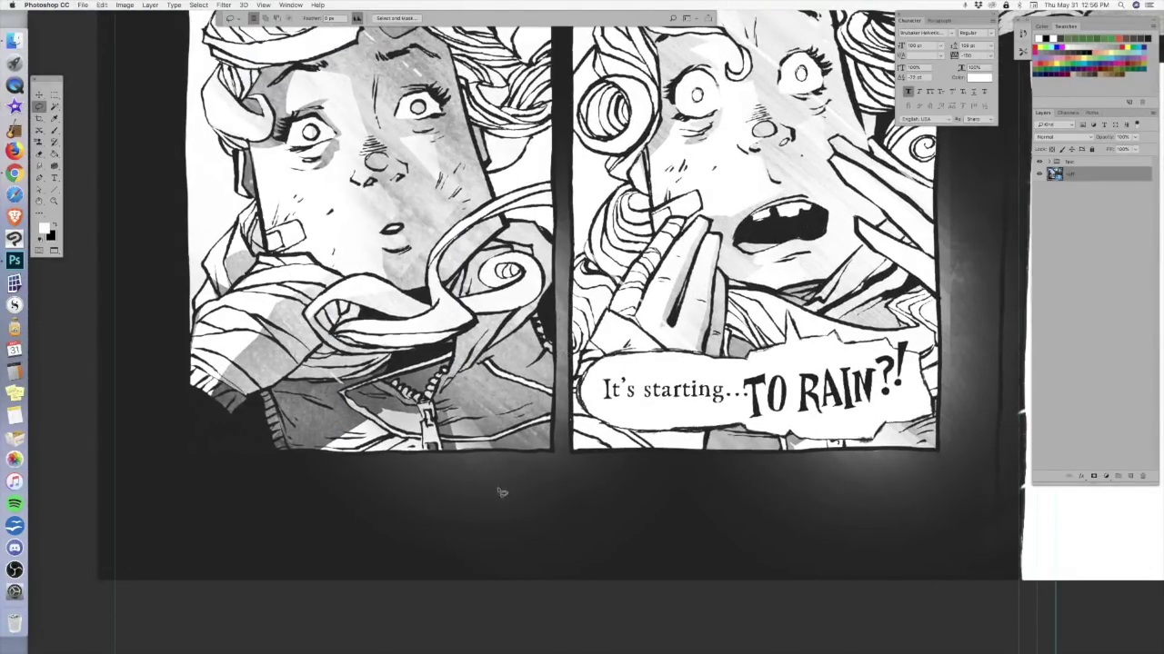
pyautogui.hscroll(5, 766, 481)
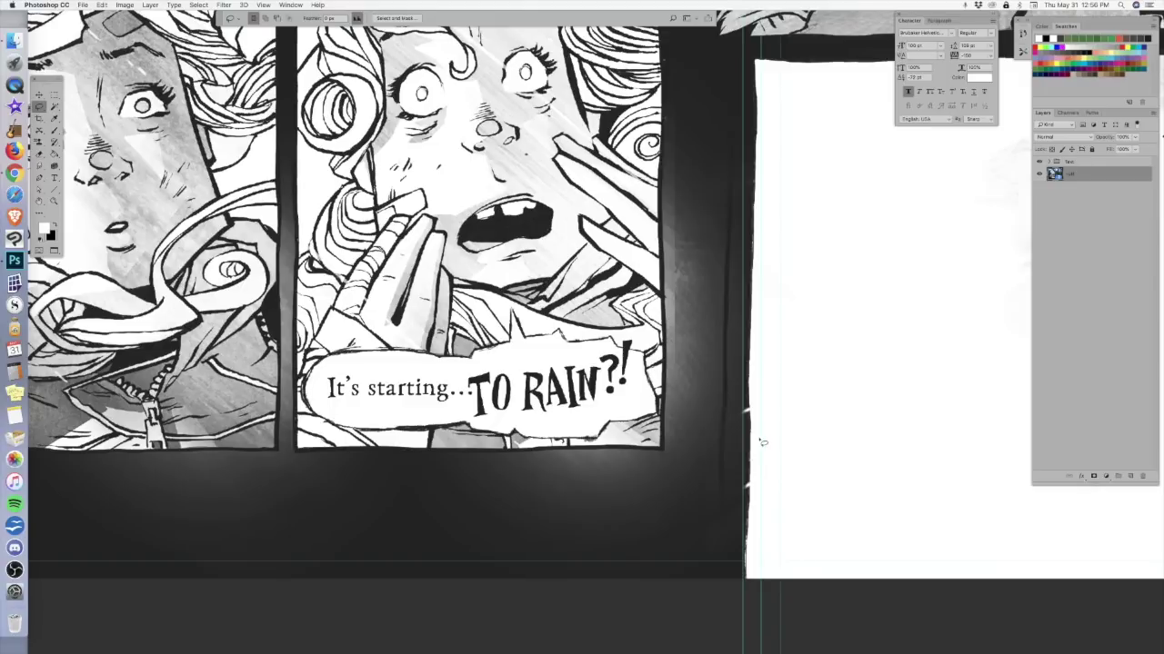
pyautogui.scroll(-5, 718, 437)
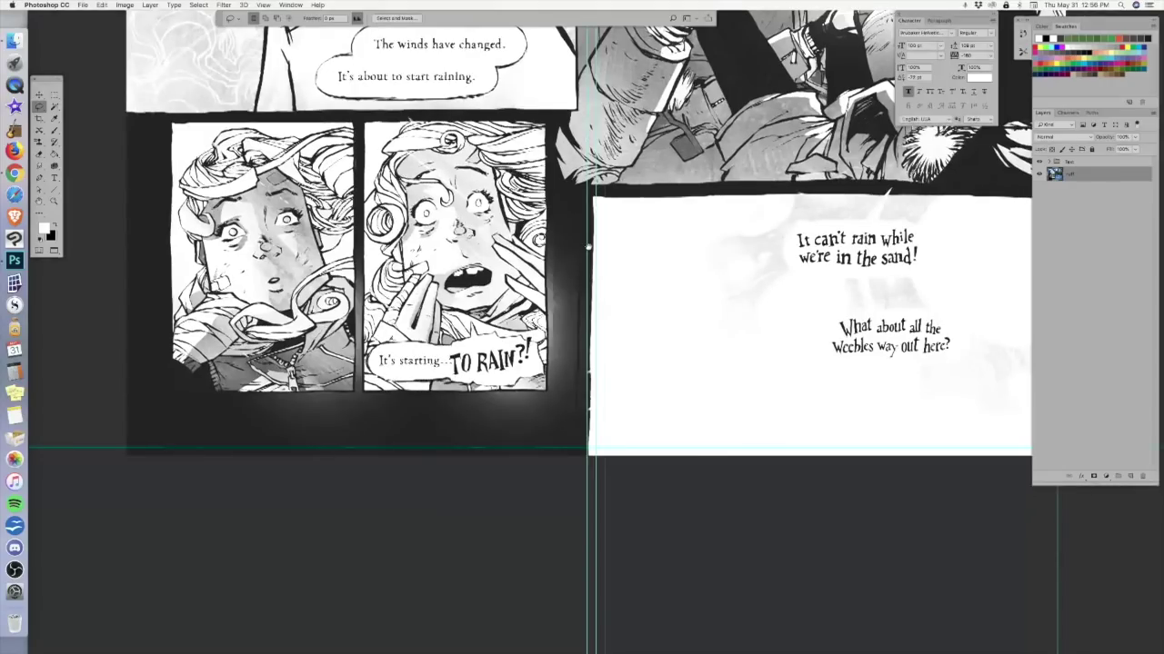
pyautogui.scroll(5, 593, 400)
pyautogui.scroll(-3, 592, 400)
pyautogui.scroll(2, 624, 345)
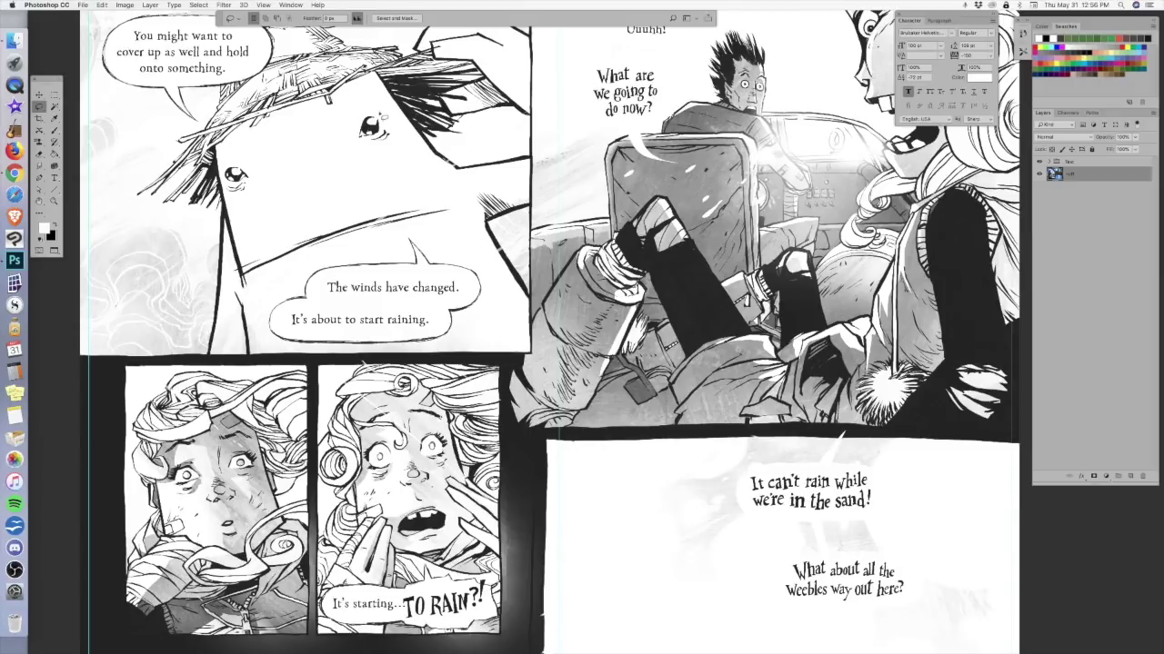
pyautogui.scroll(1, 375, 176)
pyautogui.scroll(2, 374, 176)
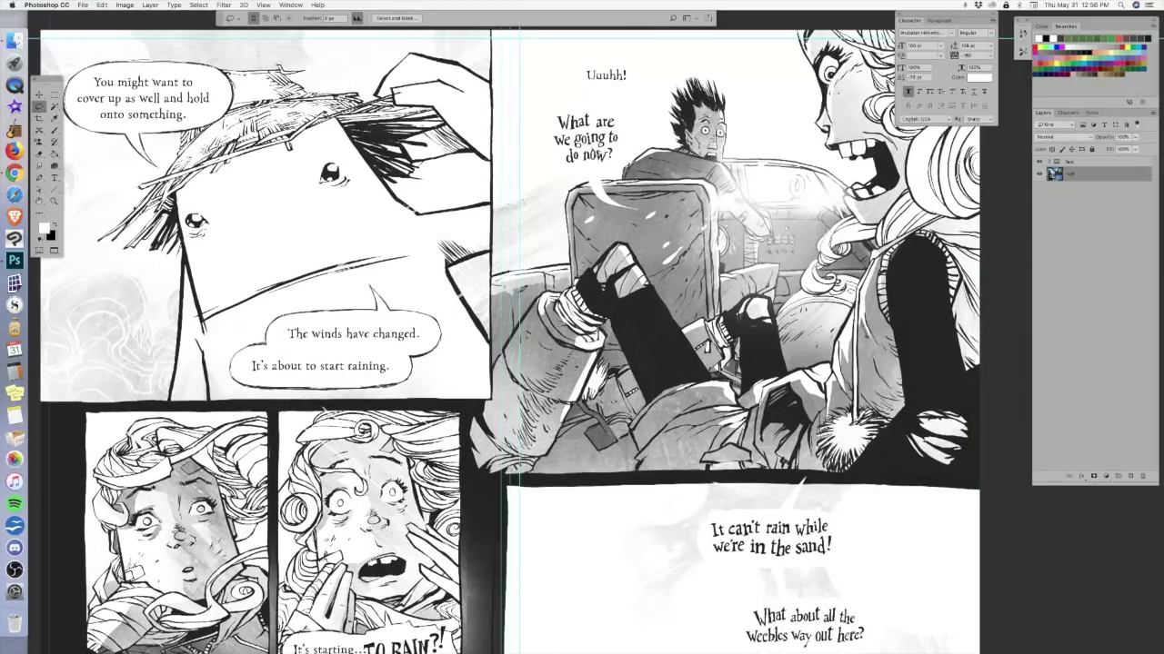
pyautogui.scroll(-2, 372, 328)
pyautogui.hscroll(-2, 372, 329)
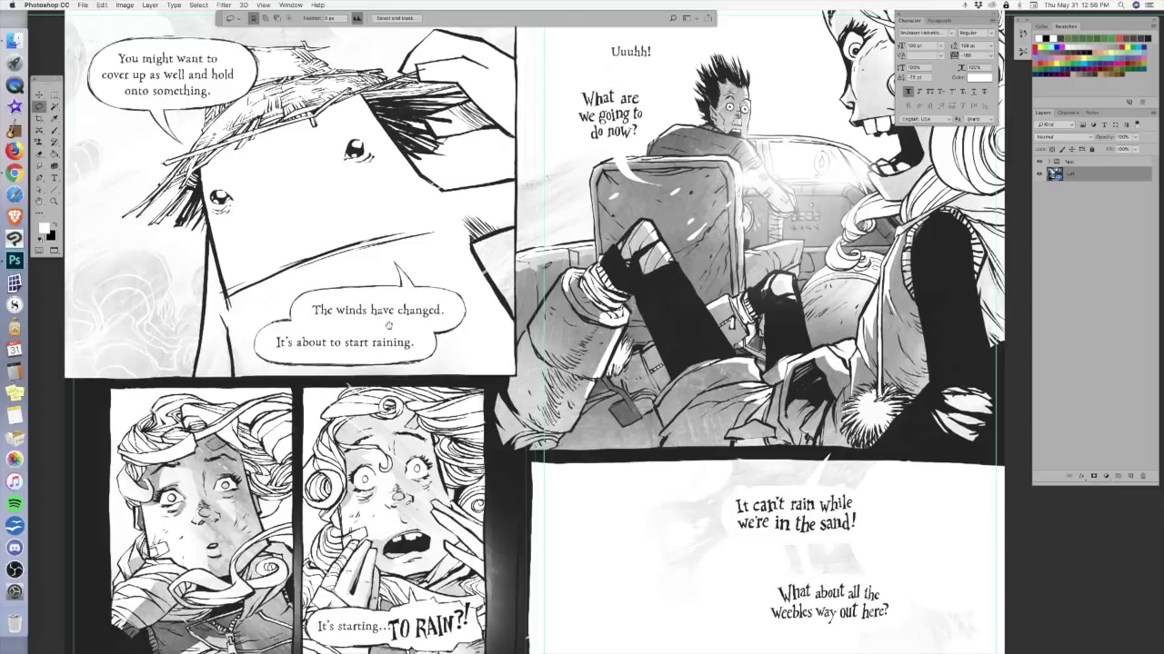
pyautogui.scroll(-5, 440, 499)
pyautogui.hscroll(3, 440, 499)
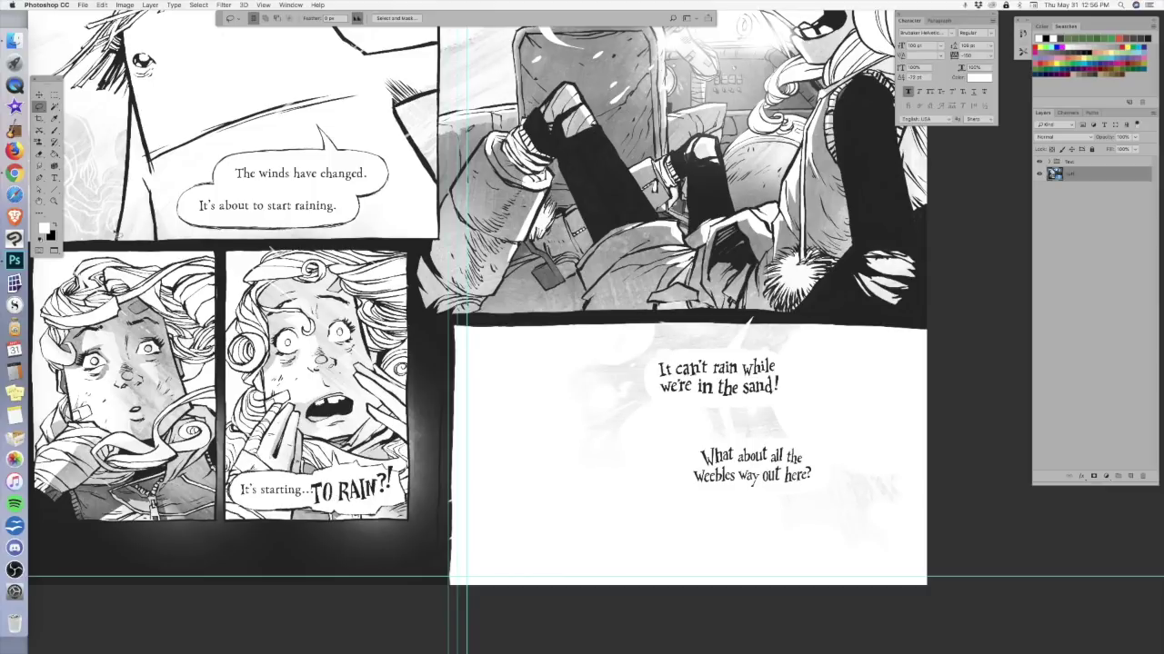
# - Sample black from the artwork with the Eyedropper as the foreground color and open its Color Picker
pyautogui.click(54, 131)
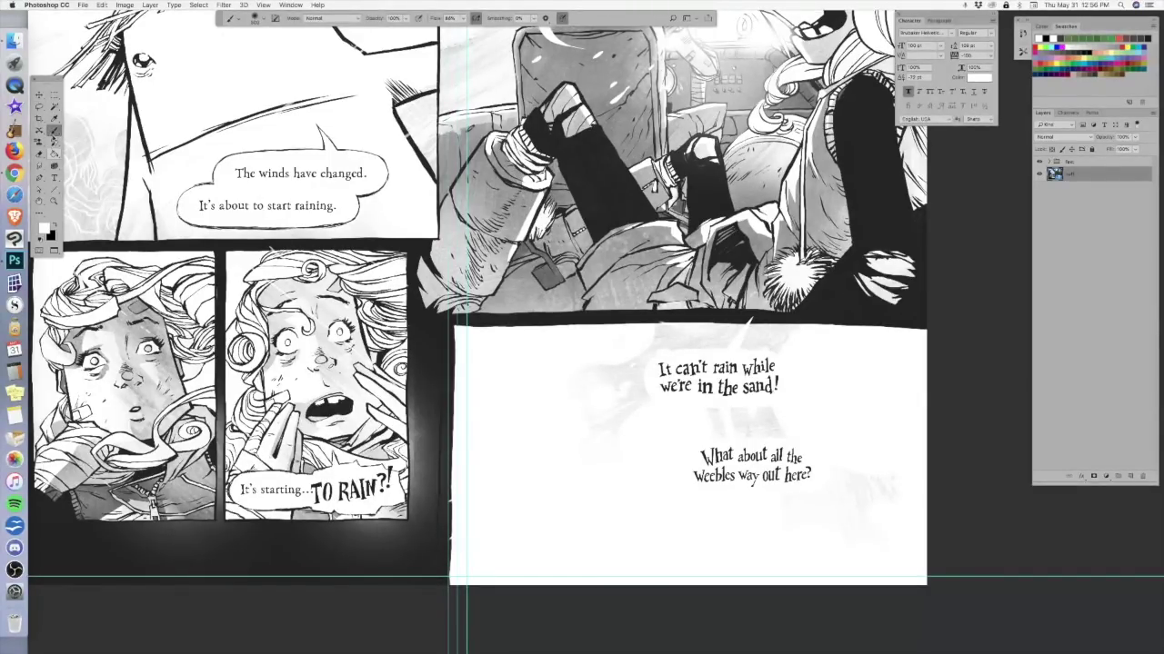
pyautogui.click(54, 118)
pyautogui.click(321, 484)
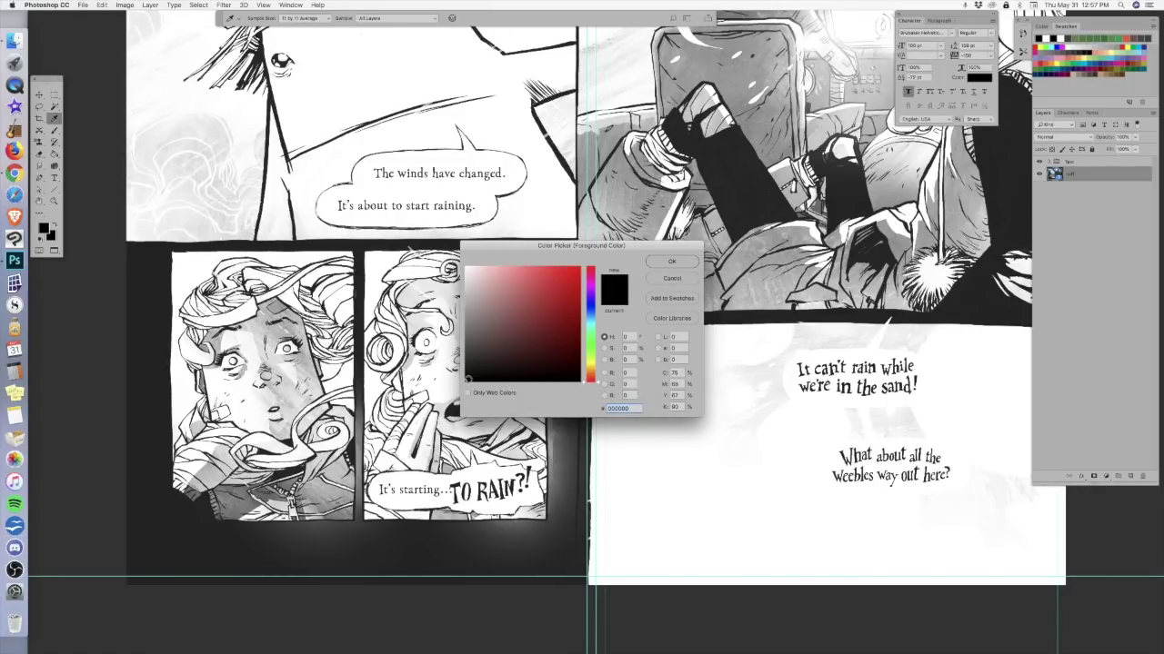
# - Pick the darkest black in the Color Picker and enter 100 for the foreground color's K value
pyautogui.click(489, 381)
pyautogui.moveTo(489, 381); pyautogui.dragTo(483, 380)
pyautogui.moveTo(482, 380)
pyautogui.mouseDown()
pyautogui.moveTo(517, 382)
pyautogui.moveTo(469, 380)
pyautogui.mouseUp()
pyautogui.click(669, 409)
pyautogui.write('100')
pyautogui.press('Return')
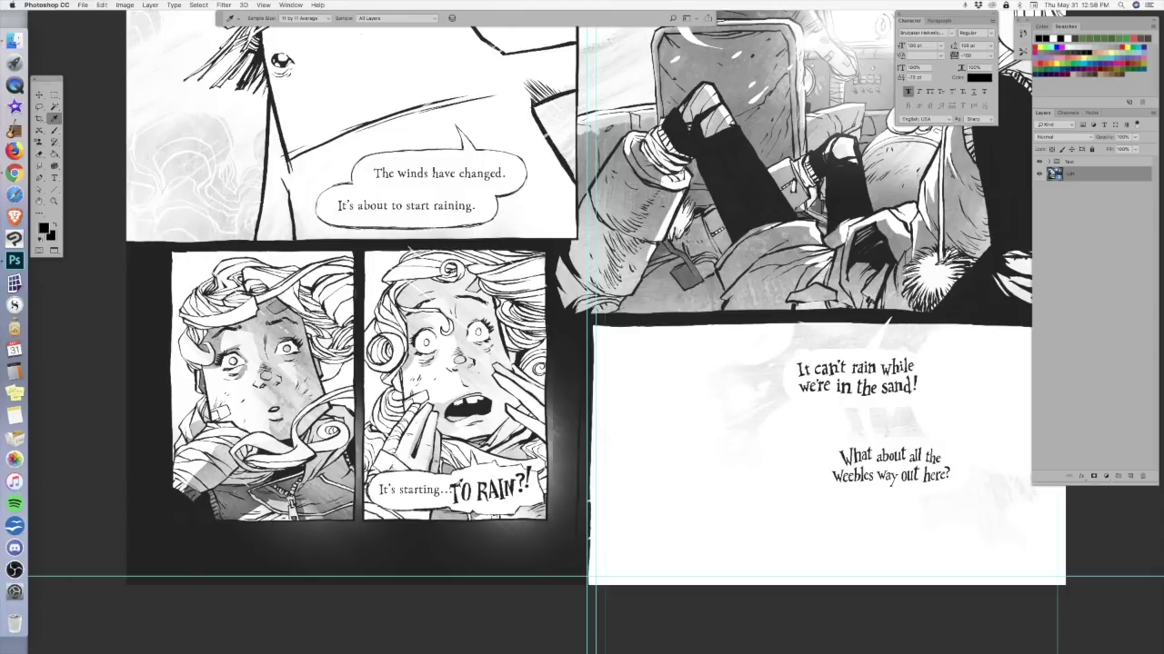
# - Inspect the black foreground color's CMYK values in the Color Picker
pyautogui.click(44, 228)
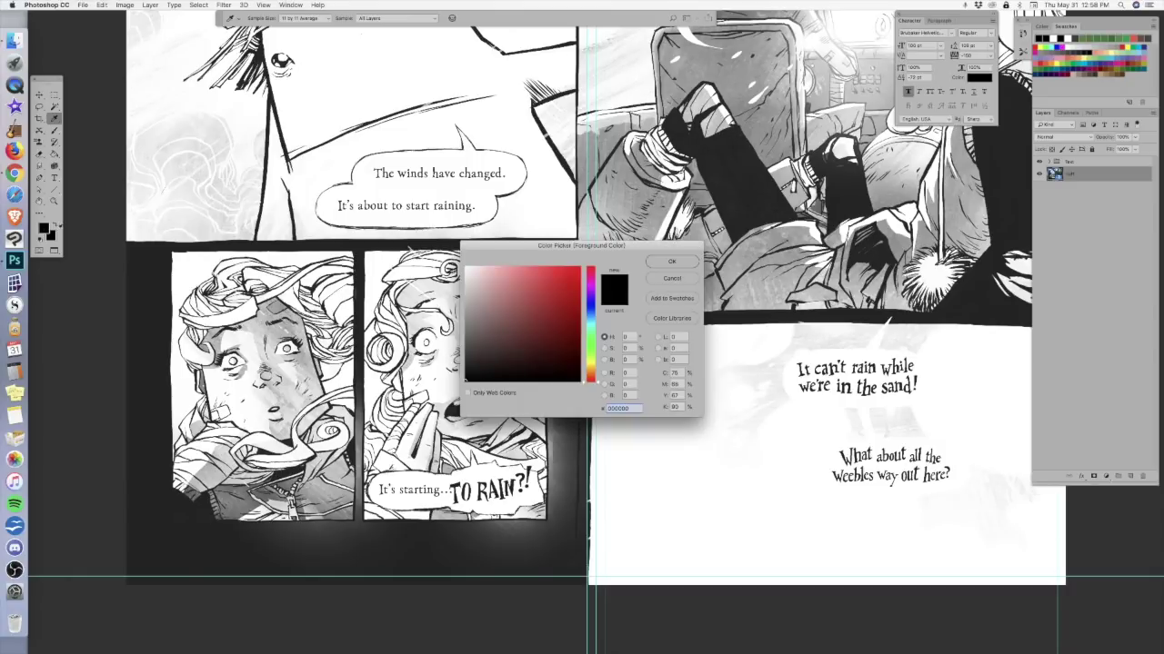
pyautogui.moveTo(562, 376)
pyautogui.mouseDown()
pyautogui.moveTo(581, 383)
pyautogui.moveTo(469, 376)
pyautogui.moveTo(572, 380)
pyautogui.mouseUp()
pyautogui.moveTo(515, 247); pyautogui.dragTo(623, 251)
pyautogui.click(777, 264)
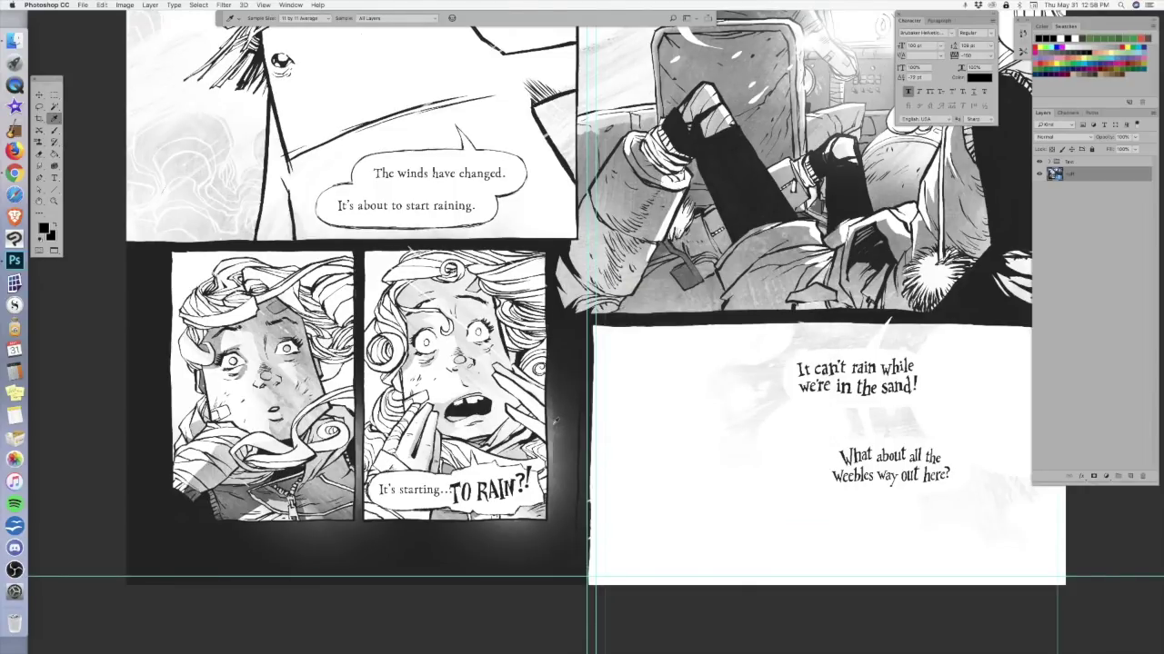
# - Undo the merge of the artwork layers below the Text group
pyautogui.click(455, 483)
pyautogui.moveTo(556, 348); pyautogui.dragTo(503, 479)
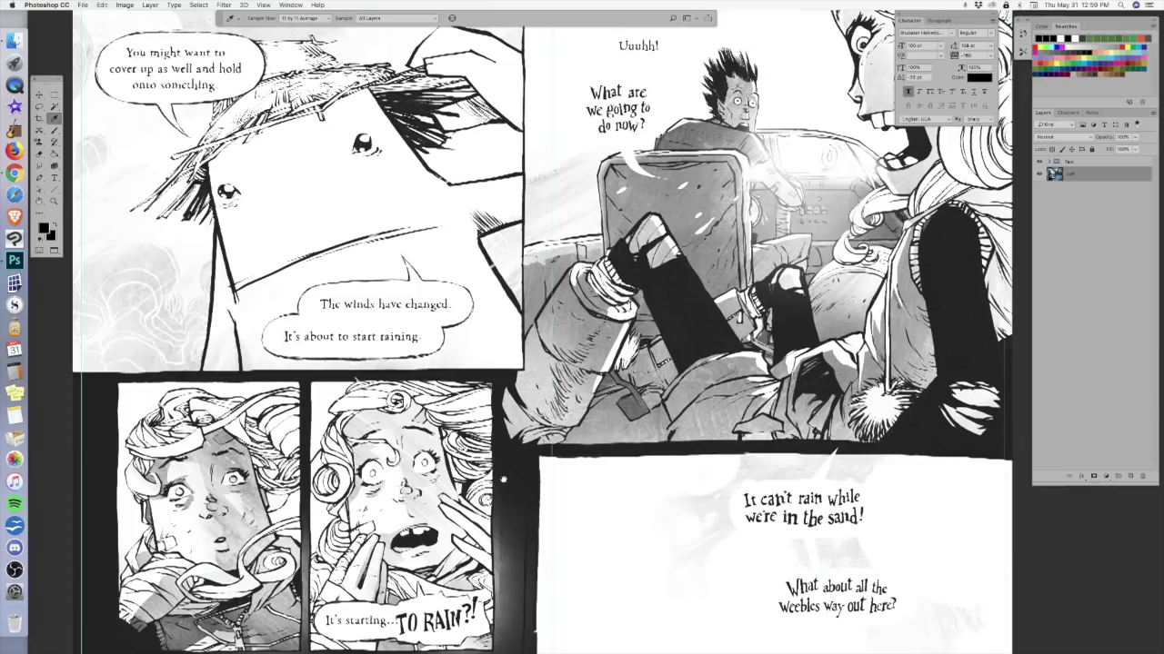
pyautogui.click(1062, 215)
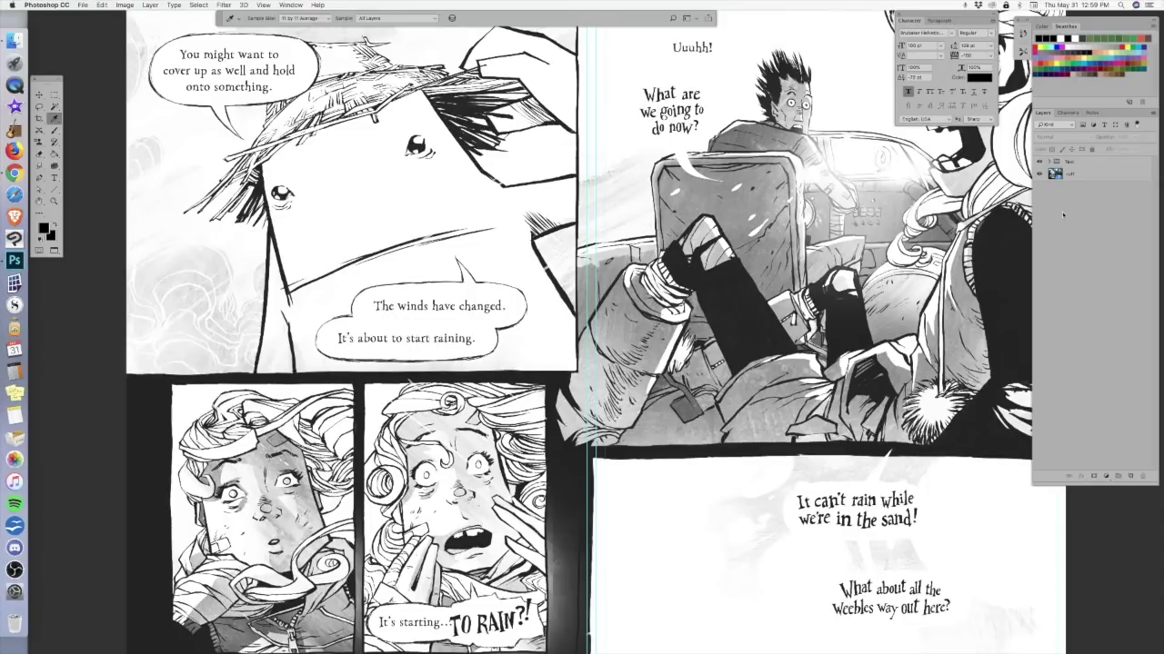
pyautogui.press('super+z')
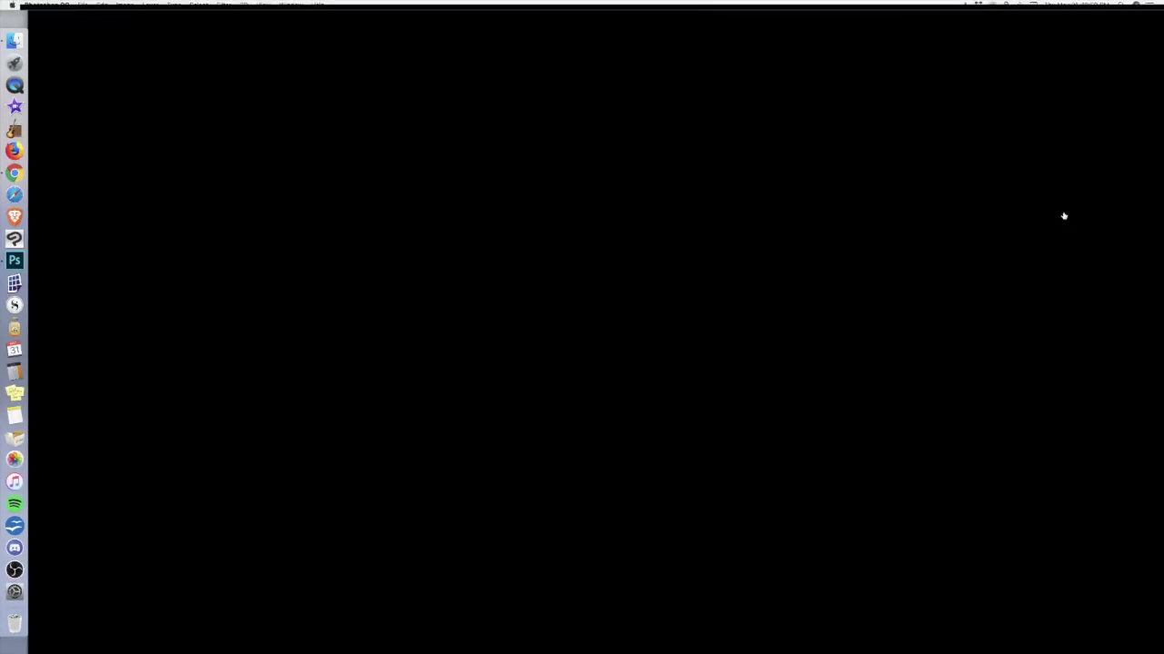
pyautogui.press('super+z')
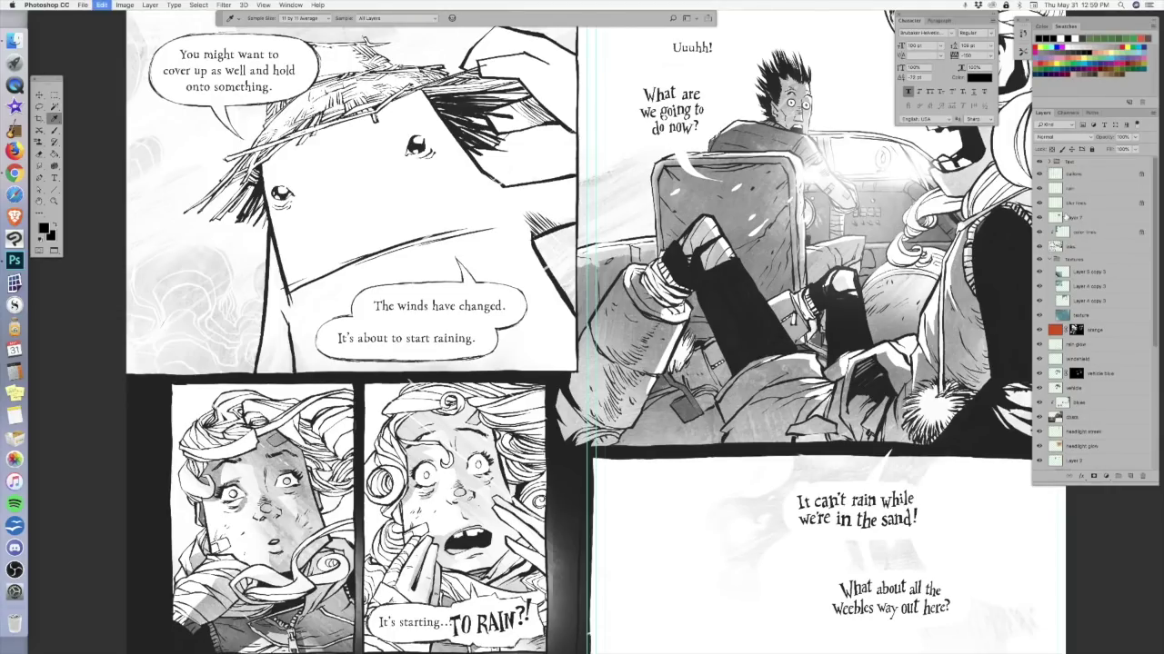
# - Undo one more layer change below the Text group and bring the lower color layers into view
pyautogui.press('super+z')
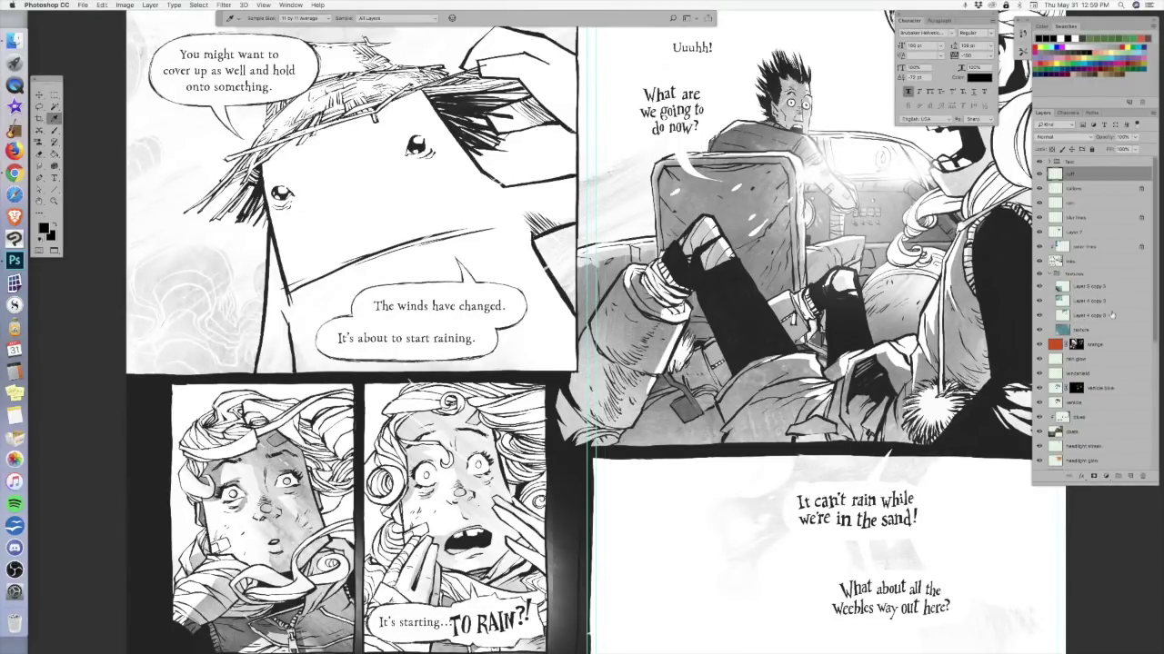
pyautogui.scroll(-10, 1154, 273)
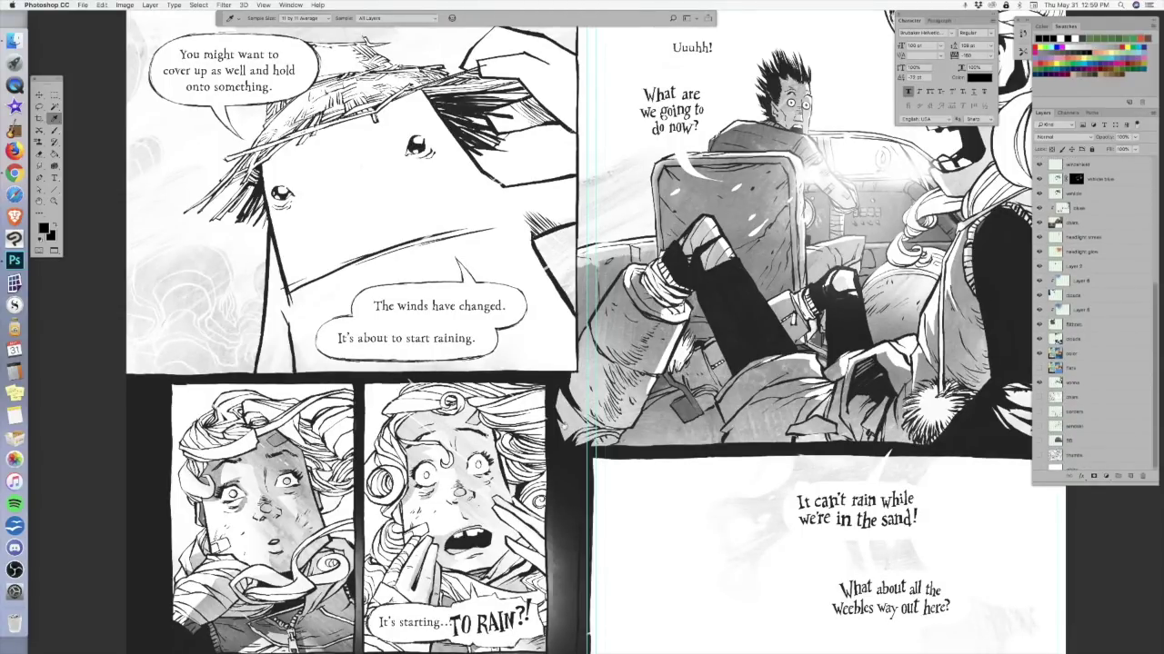
pyautogui.scroll(-5, 564, 409)
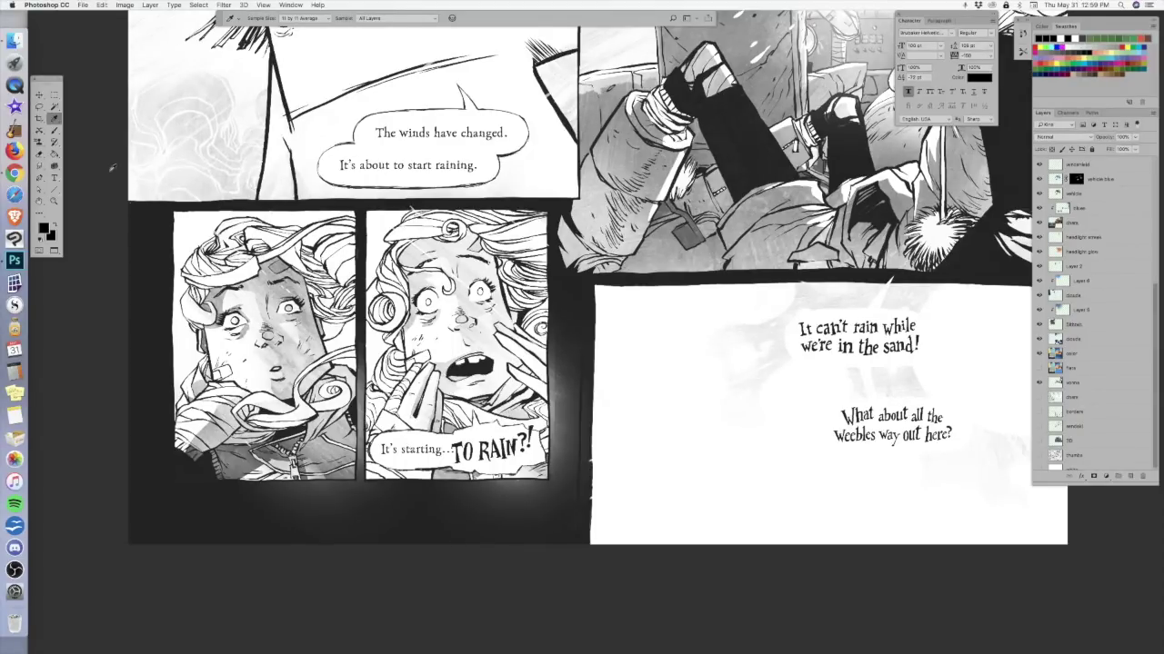
# - Toggle the clouds, orange and clipped blues layers off and on to find which one lightens the black gutters
pyautogui.click(39, 105)
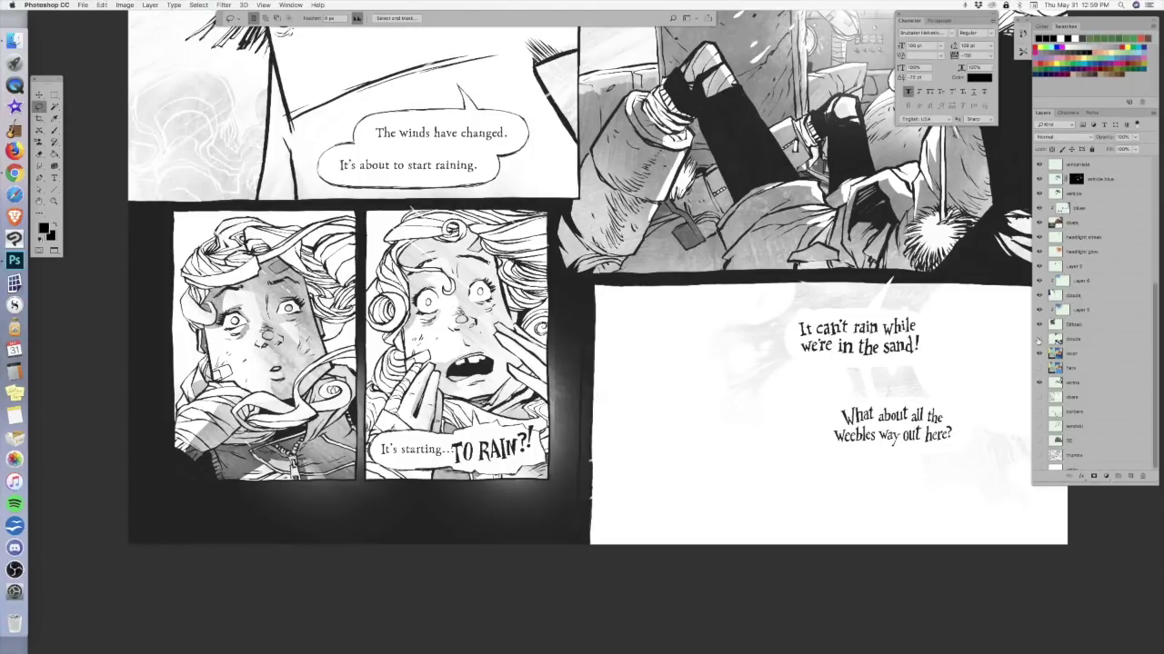
pyautogui.click(1039, 339)
pyautogui.click(1039, 339)
pyautogui.scroll(3, 1039, 186)
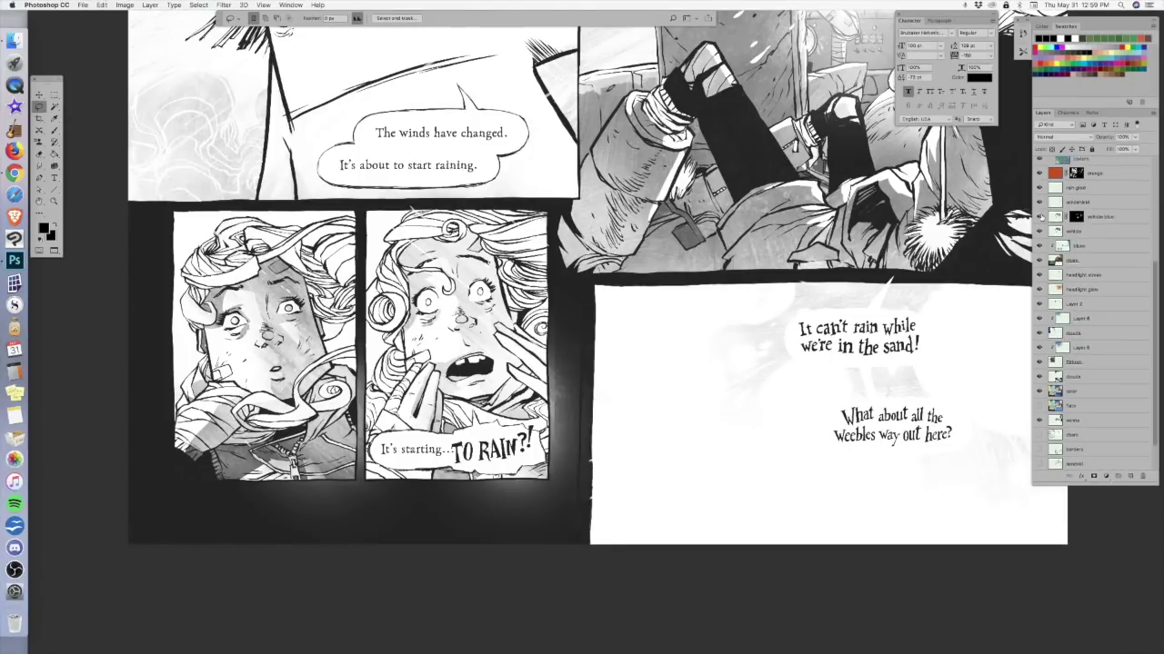
pyautogui.click(1039, 188)
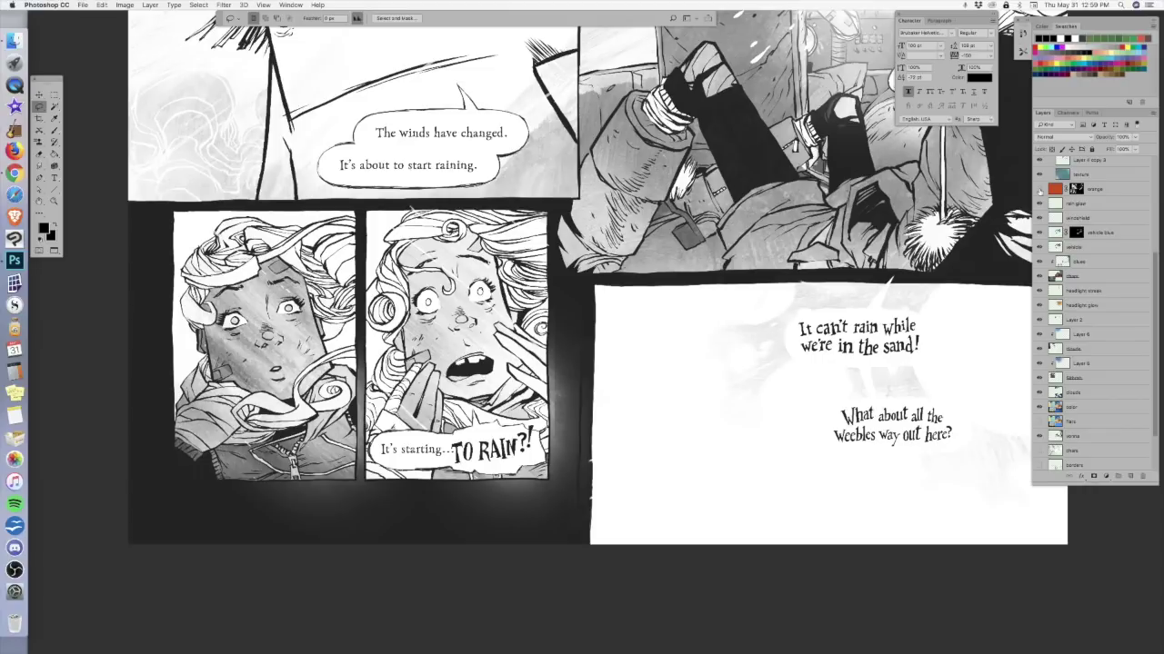
pyautogui.click(1039, 188)
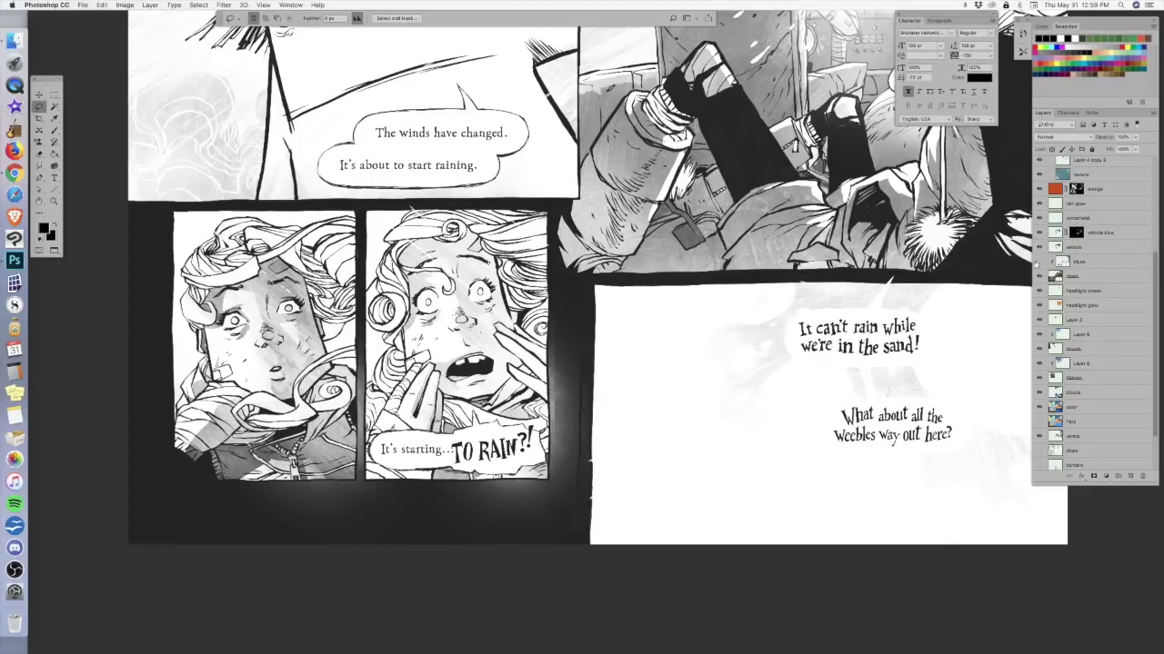
pyautogui.click(1039, 262)
pyautogui.click(1039, 262)
pyautogui.click(1039, 262)
pyautogui.click(1039, 262)
pyautogui.click(1039, 262)
# - Select the clipped blues layer and set the soft proof to Working CMYK
pyautogui.click(1077, 262)
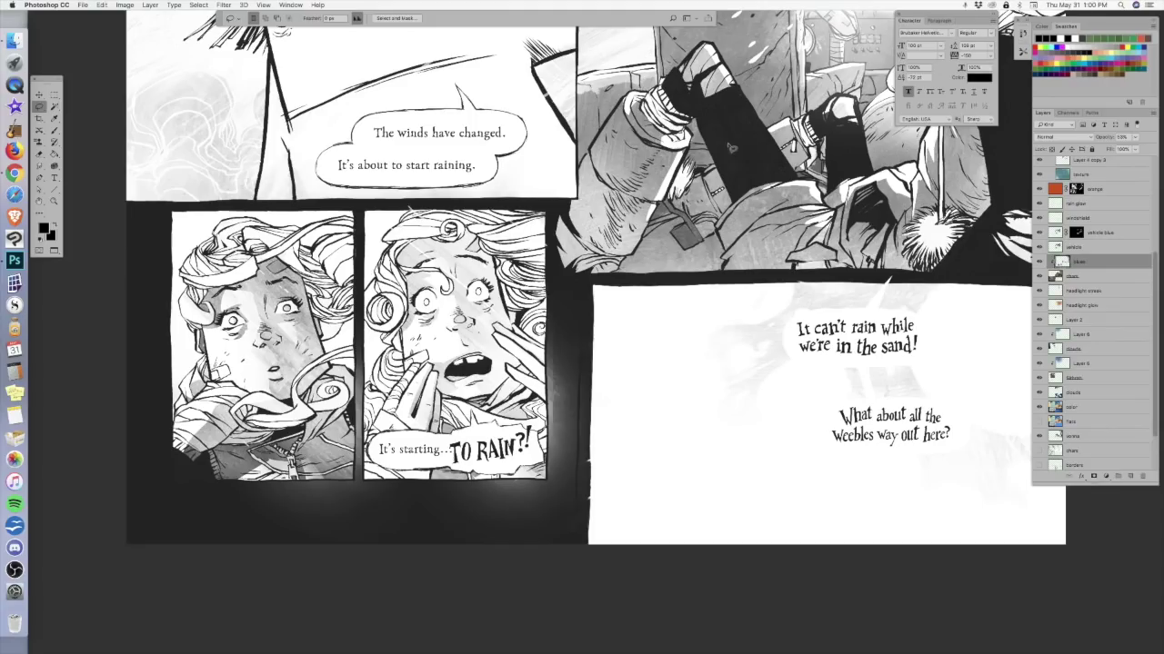
pyautogui.click(290, 5)
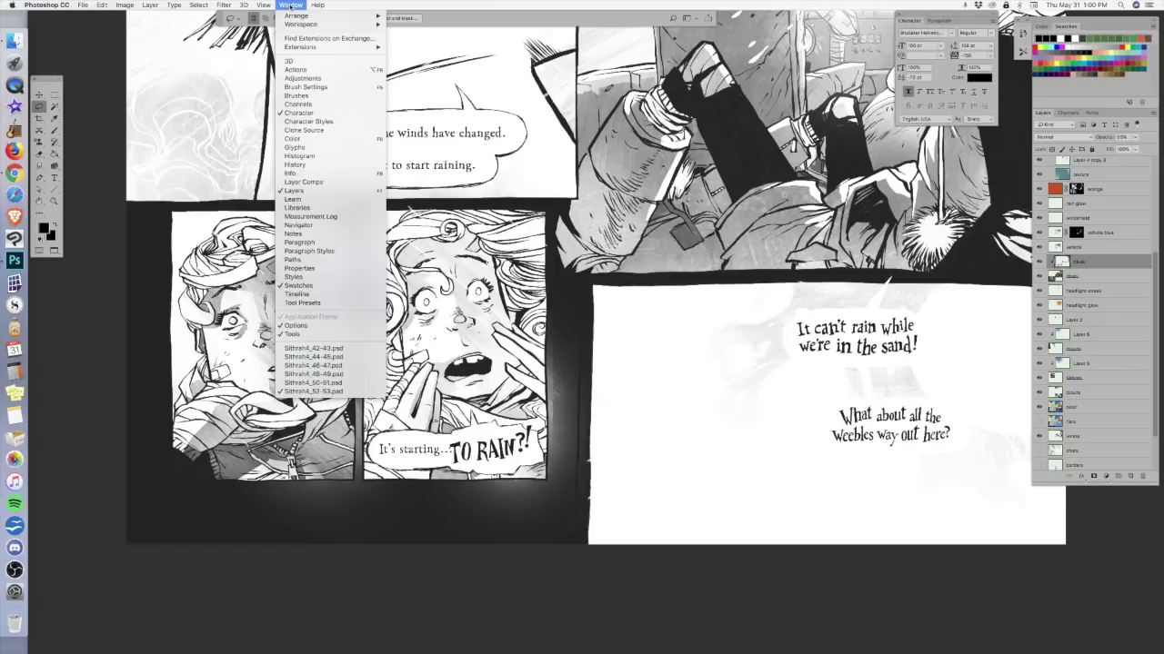
pyautogui.moveTo(263, 6)
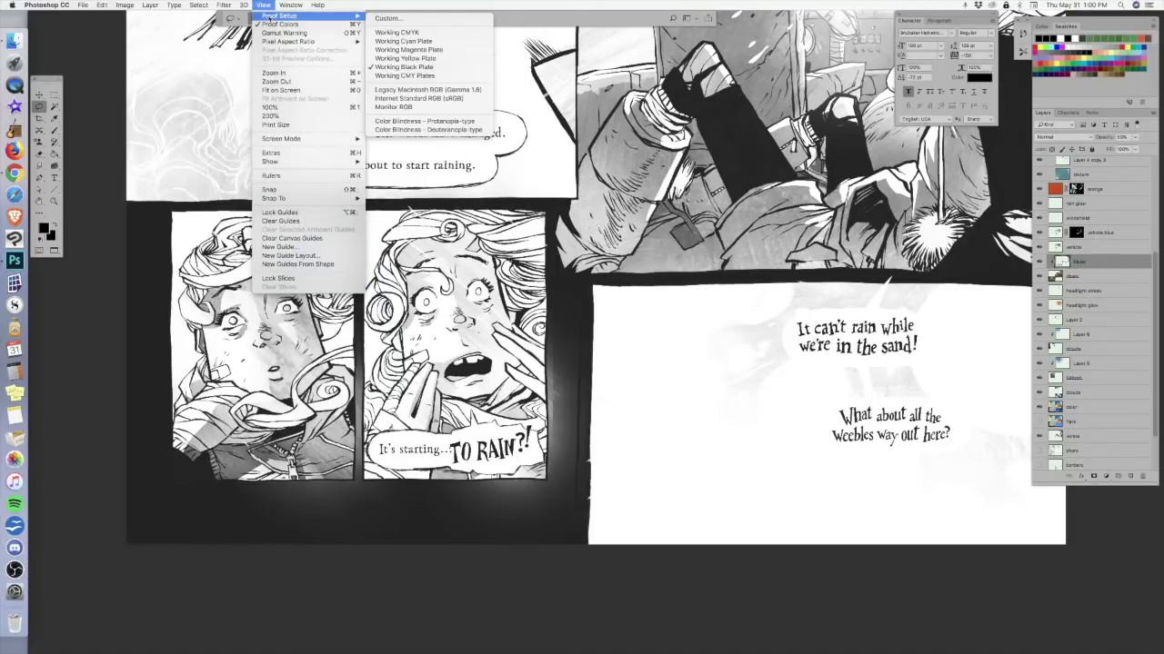
pyautogui.click(389, 32)
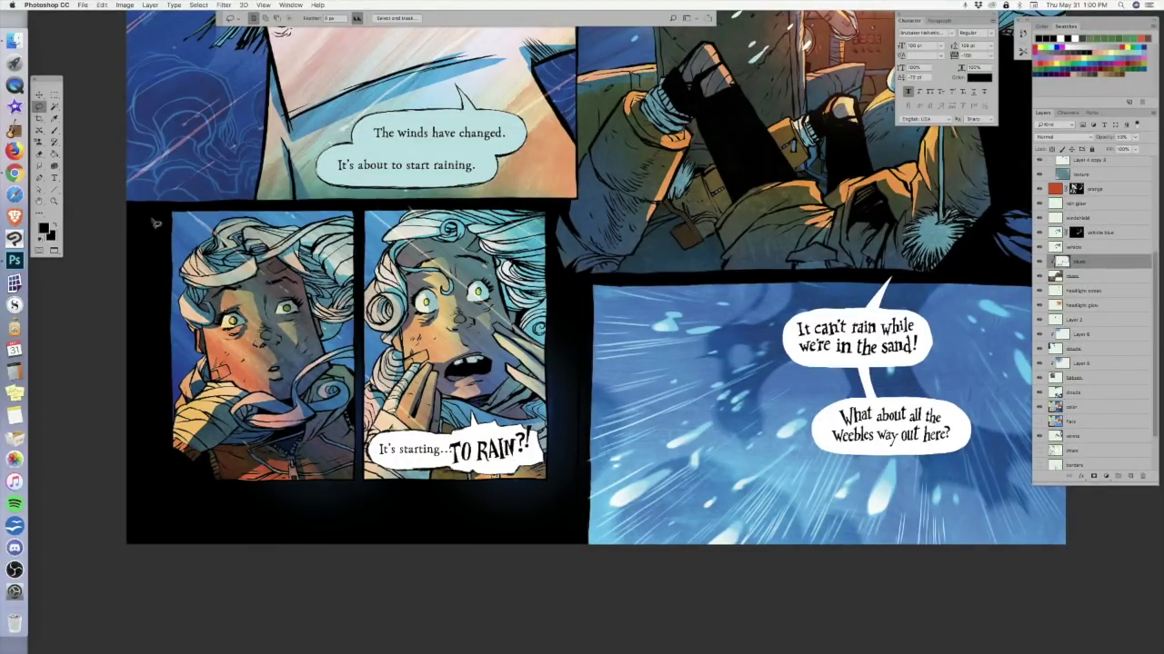
# - Choose the Polygonal Lasso tool and set the soft proof to Working Black Plate for the gutter around the "TO RAIN?!" panel
pyautogui.click(53, 94)
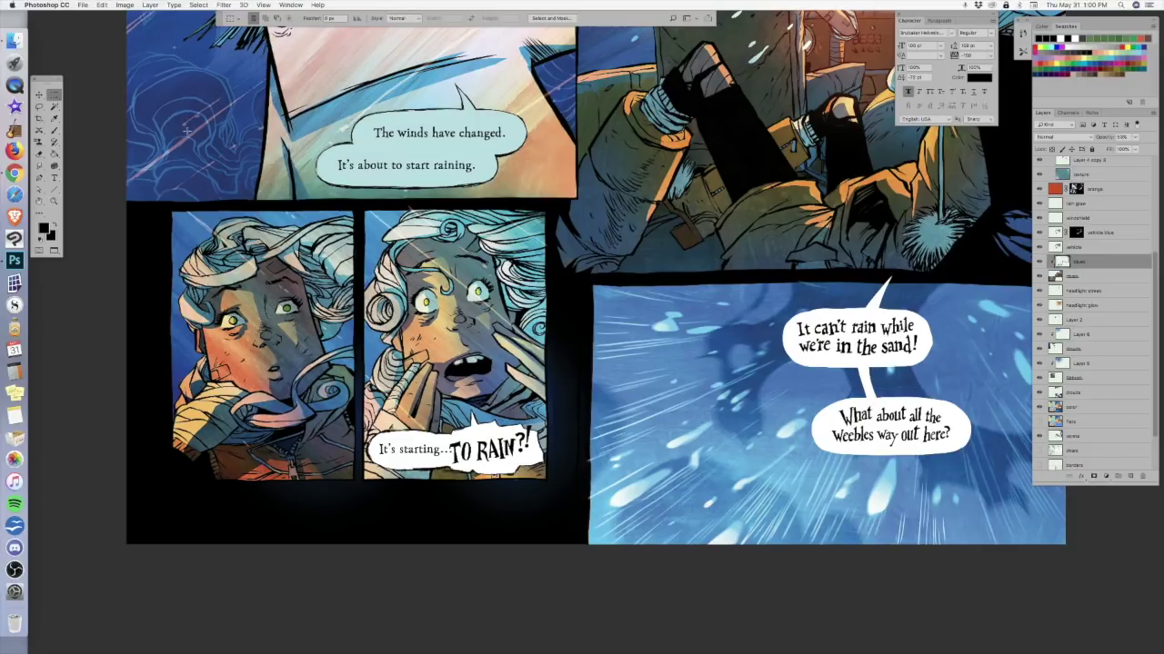
pyautogui.click(39, 106)
pyautogui.click(77, 115)
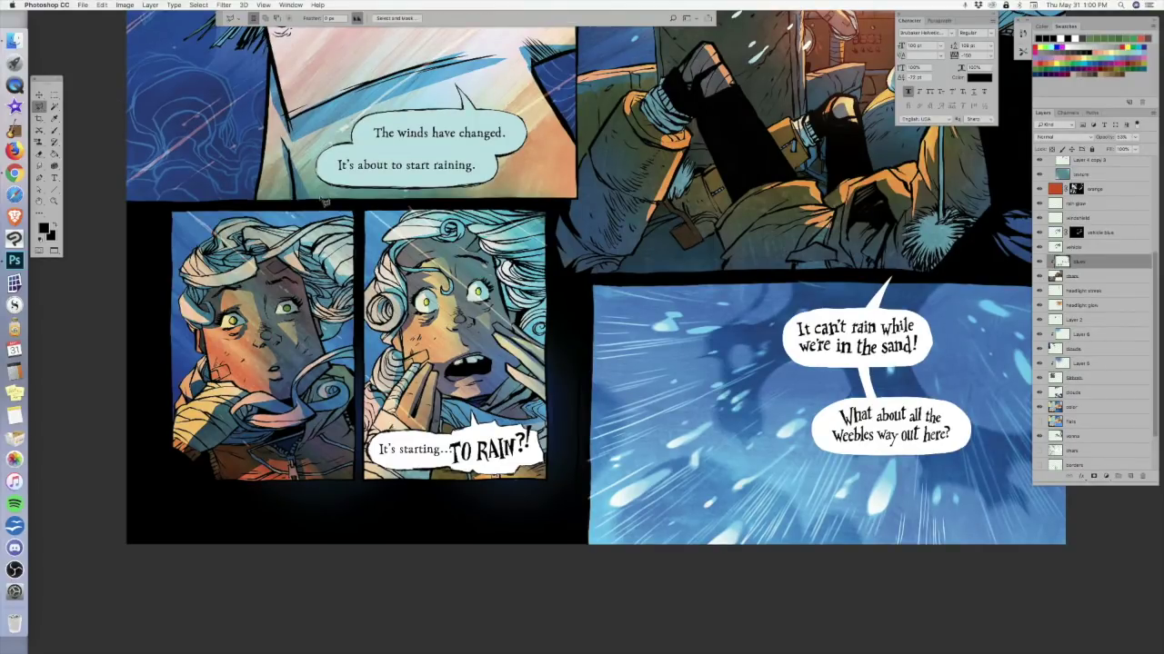
pyautogui.press('super+equal')
pyautogui.press('super+equal')
pyautogui.press('super+equal')
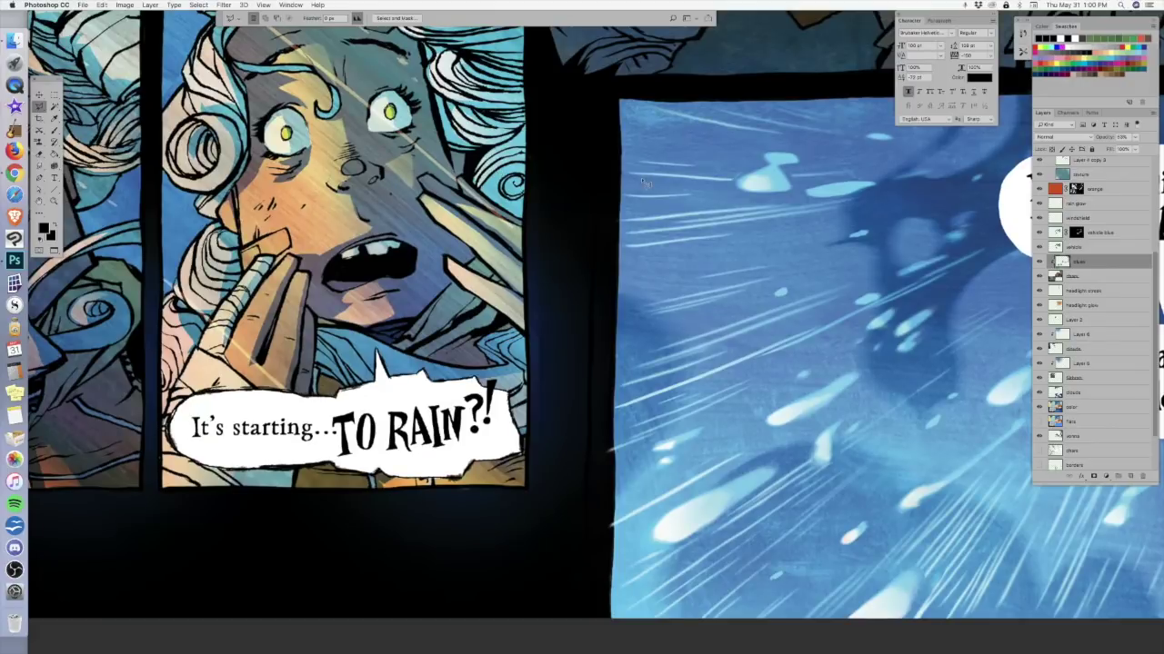
pyautogui.click(285, 6)
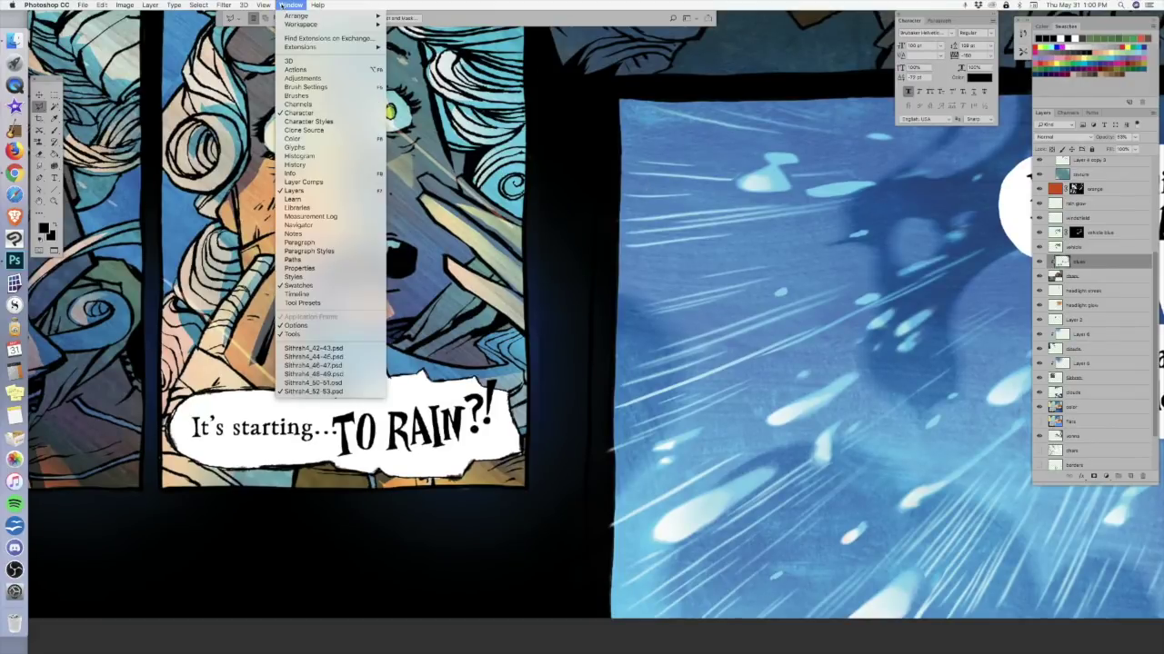
pyautogui.moveTo(264, 6)
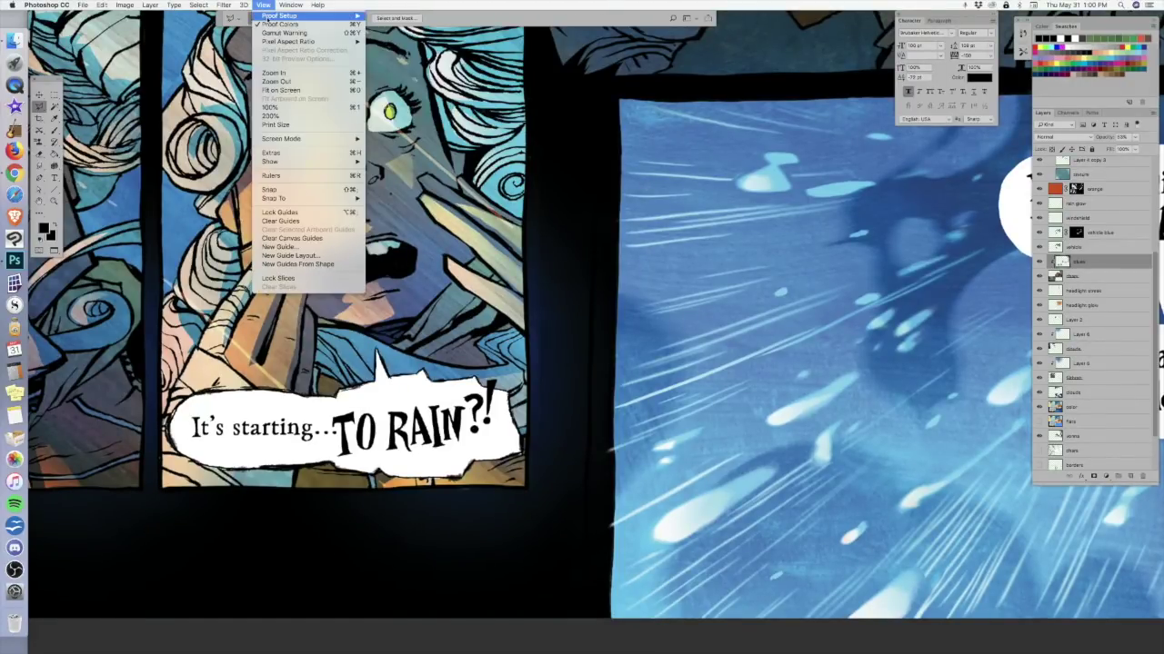
pyautogui.moveTo(304, 18)
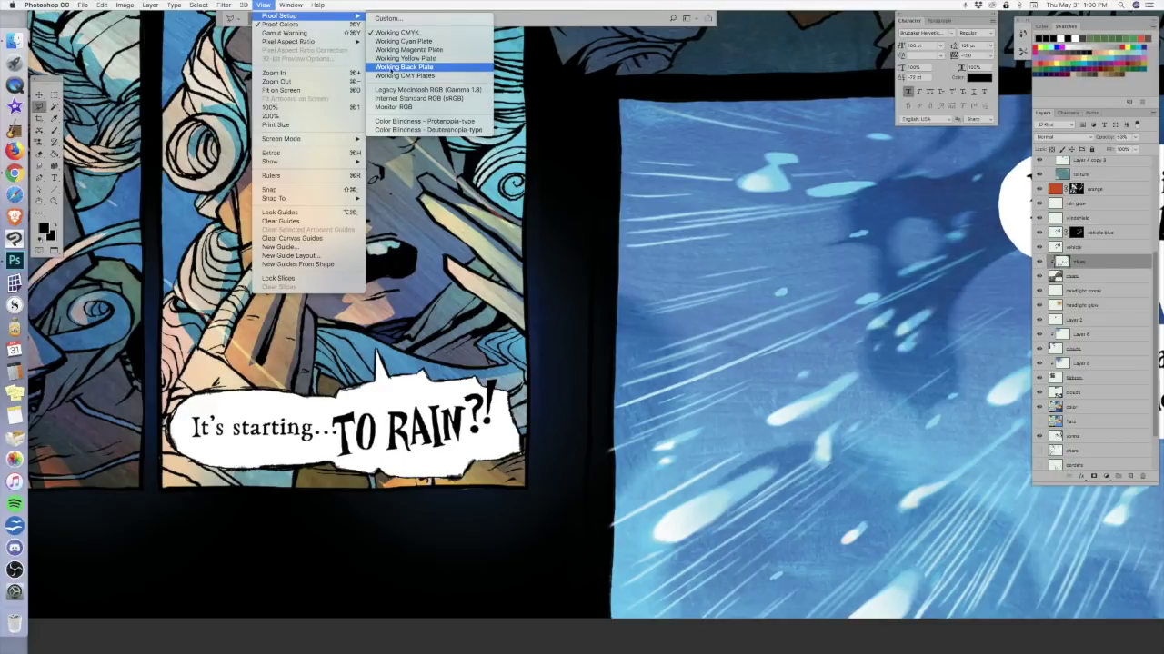
pyautogui.click(405, 68)
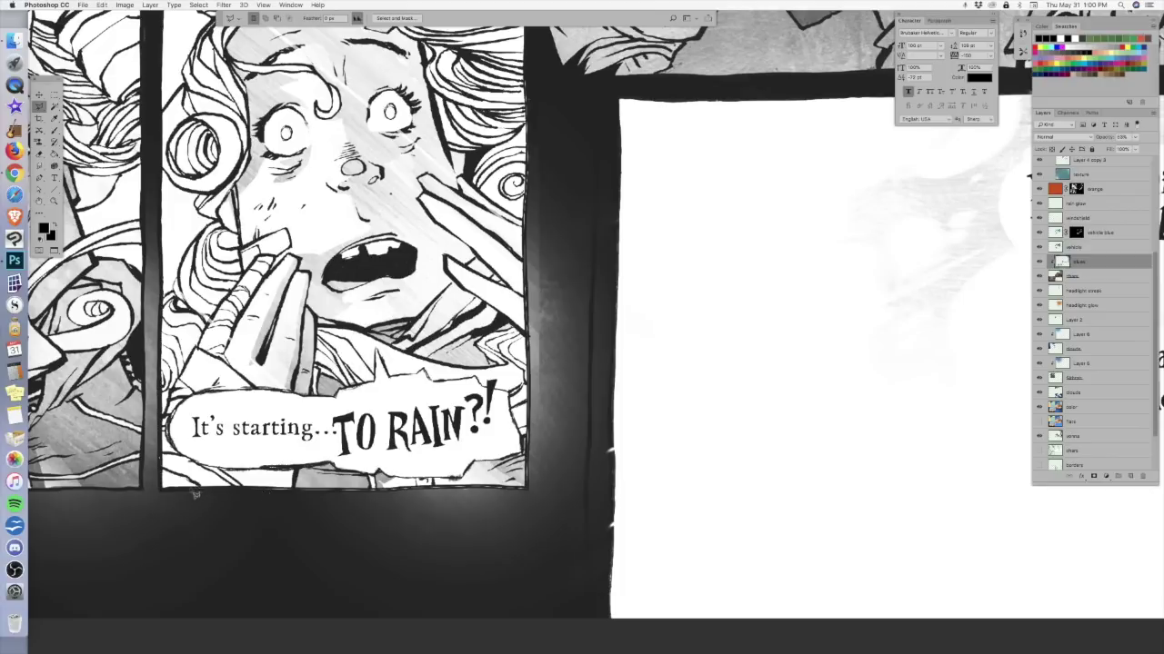
# - Outline the black gutter below and beside the "TO RAIN?!" panel and remove the glow inside it
pyautogui.moveTo(138, 489)
pyautogui.mouseDown()
pyautogui.moveTo(141, 618)
pyautogui.moveTo(585, 622)
pyautogui.moveTo(567, 631)
pyautogui.moveTo(130, 615)
pyautogui.moveTo(330, 633)
pyautogui.moveTo(605, 625)
pyautogui.moveTo(621, 96)
pyautogui.moveTo(527, 82)
pyautogui.mouseUp()
pyautogui.hotkey('alt', 'BackSpace')
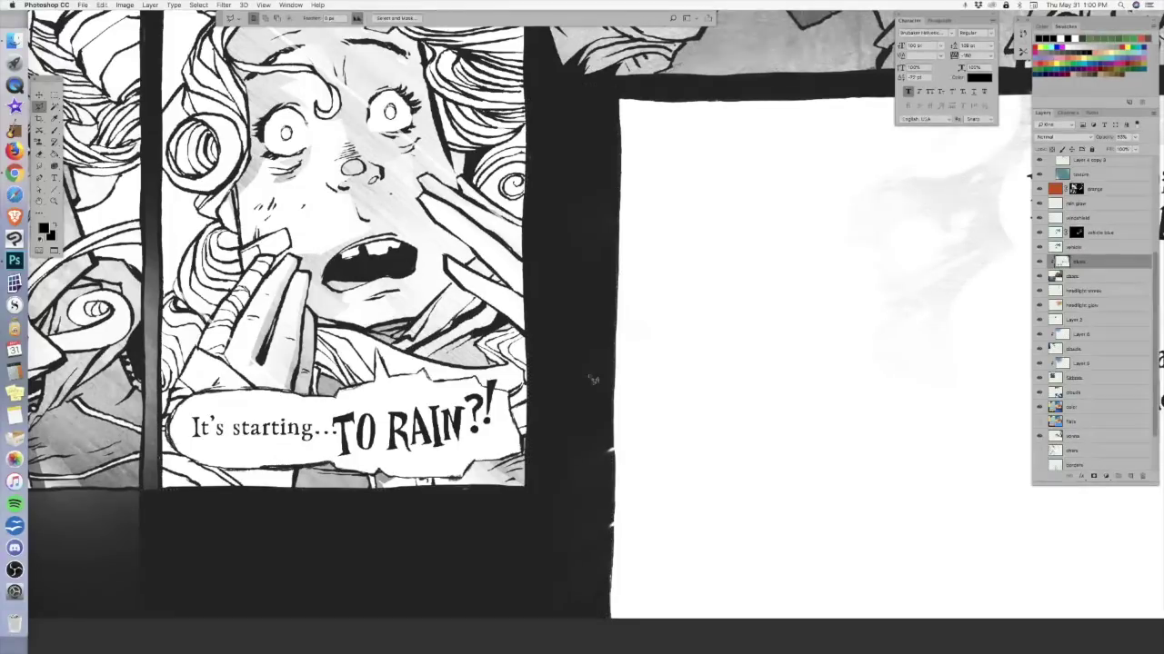
pyautogui.moveTo(502, 373); pyautogui.dragTo(909, 311)
# - Outline the narrow gutter between the two face panels and remove the glow inside it
pyautogui.scroll(5, 564, 273)
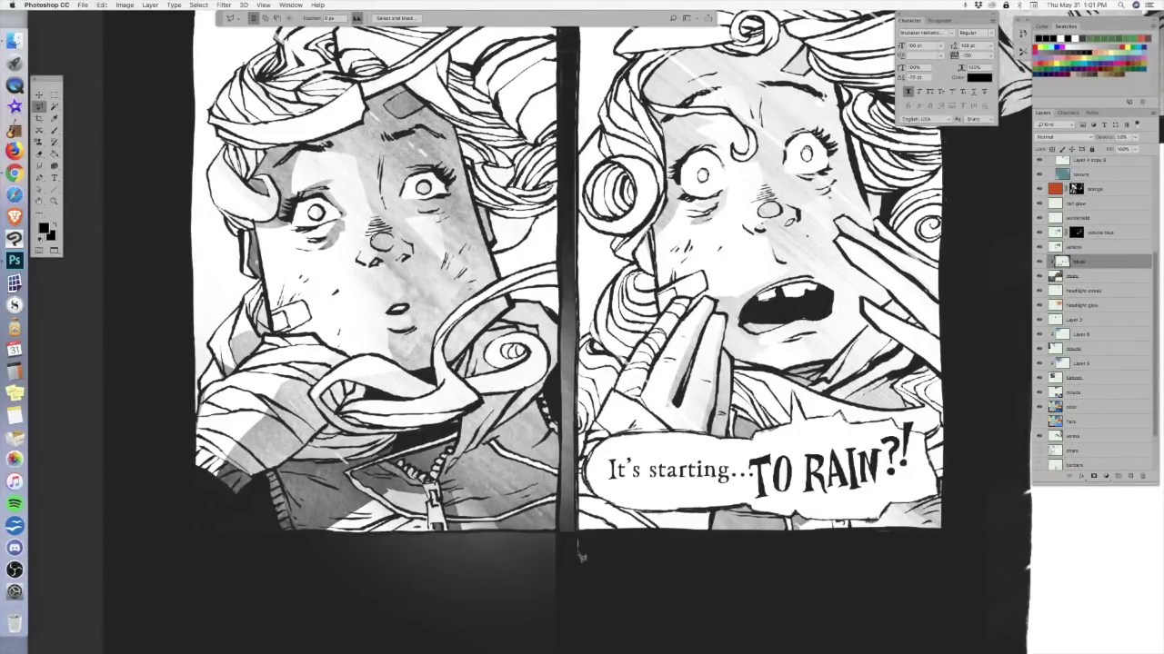
pyautogui.moveTo(566, 538)
pyautogui.mouseDown()
pyautogui.moveTo(558, 427)
pyautogui.moveTo(560, 459)
pyautogui.moveTo(573, 63)
pyautogui.mouseUp()
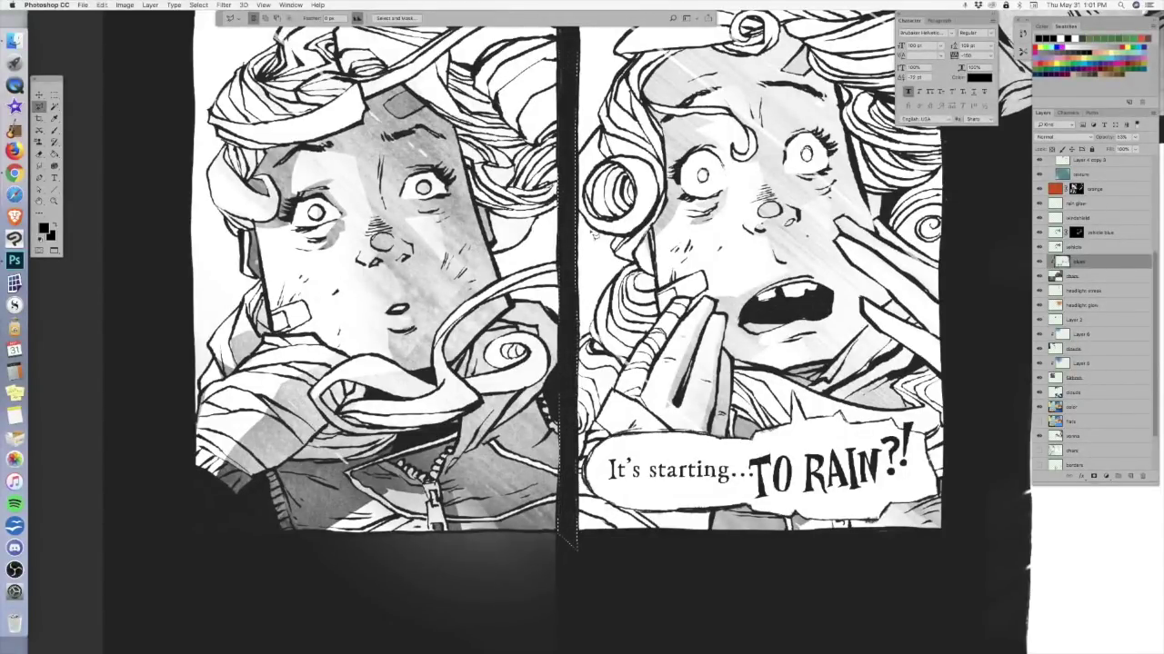
pyautogui.moveTo(577, 531); pyautogui.dragTo(643, 375)
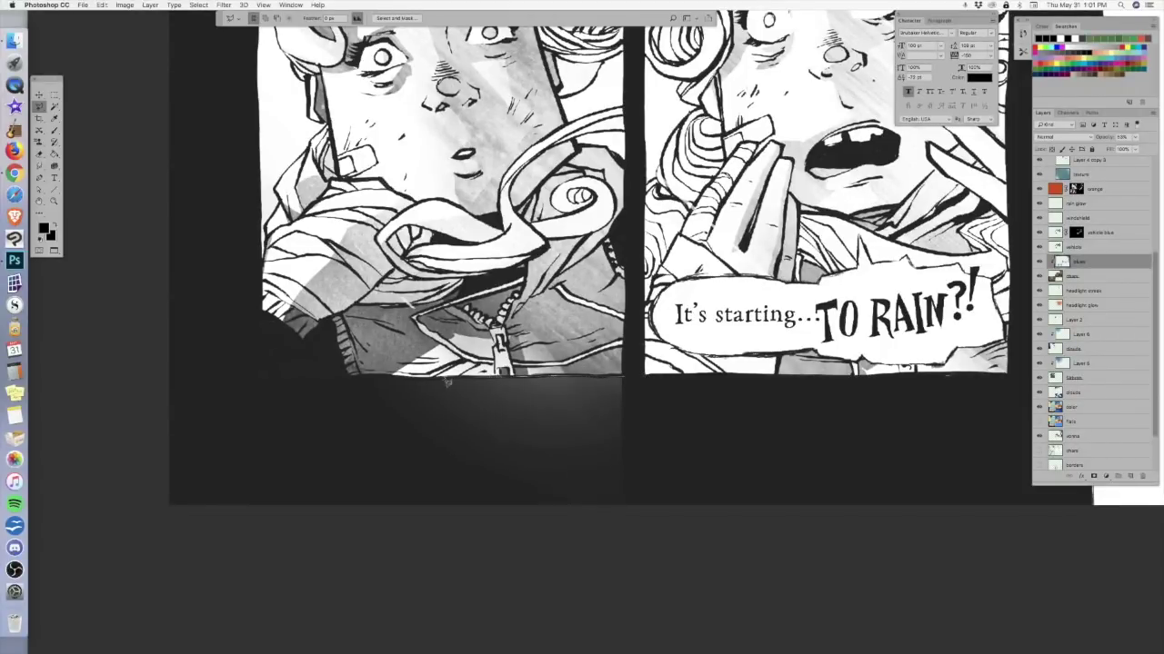
# - Outline the black margin below the first face panel, remove its glow and deselect
pyautogui.moveTo(352, 382)
pyautogui.mouseDown()
pyautogui.moveTo(243, 380)
pyautogui.moveTo(207, 527)
pyautogui.moveTo(635, 527)
pyautogui.moveTo(636, 378)
pyautogui.mouseUp()
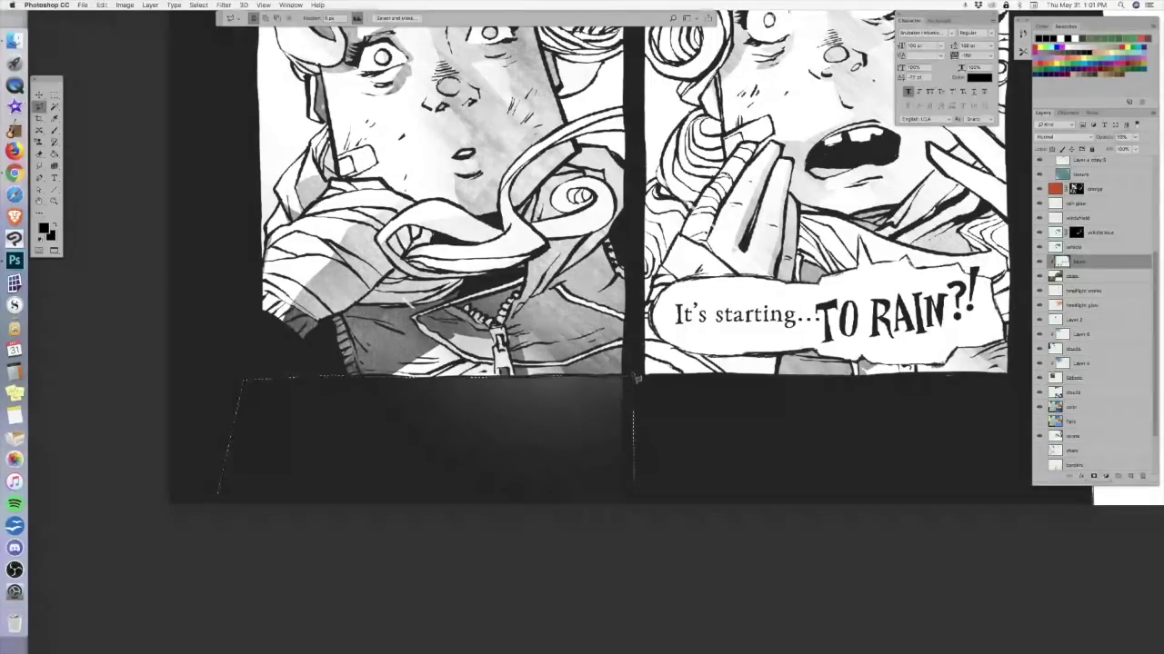
pyautogui.press('BackSpace')
pyautogui.press('super+d')
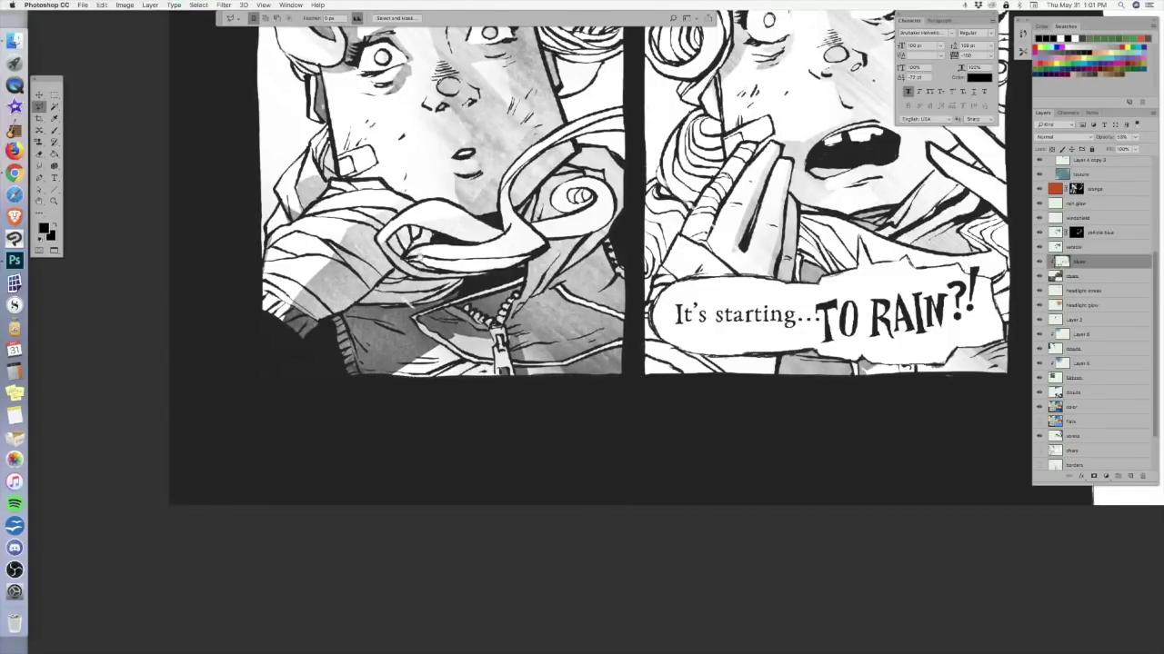
# - Examine the whole spread on the black plate for remaining uneven blacks in the gutters and panels
pyautogui.scroll(5, 419, 438)
pyautogui.press('super+minus')
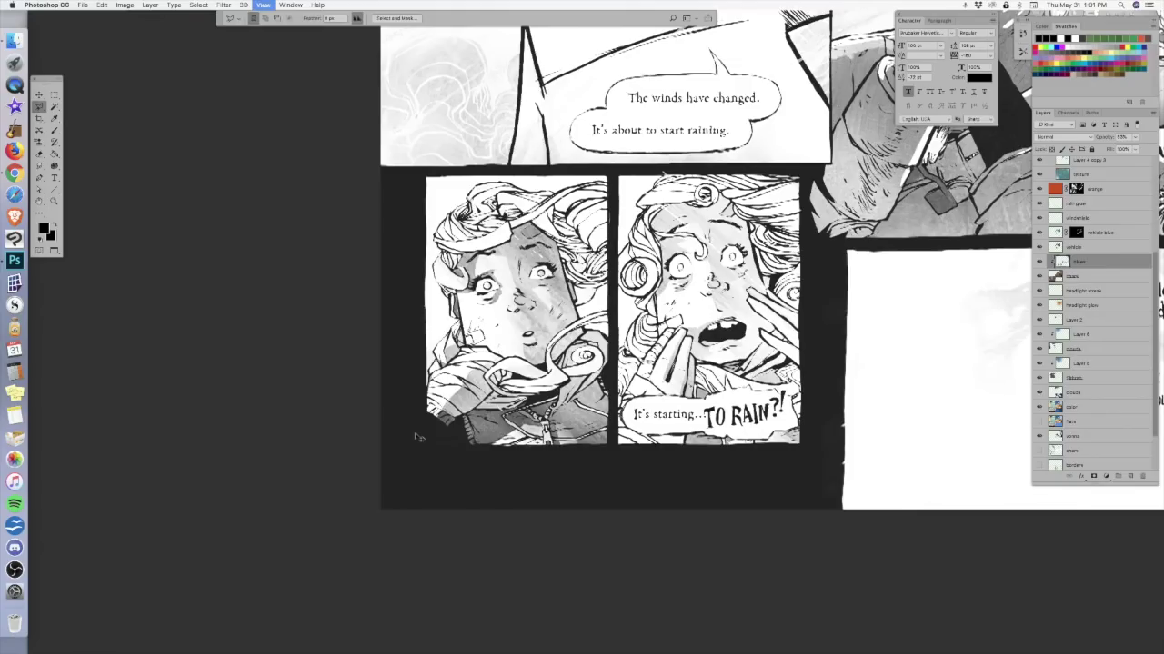
pyautogui.hscroll(5, 419, 437)
pyautogui.scroll(1, 554, 344)
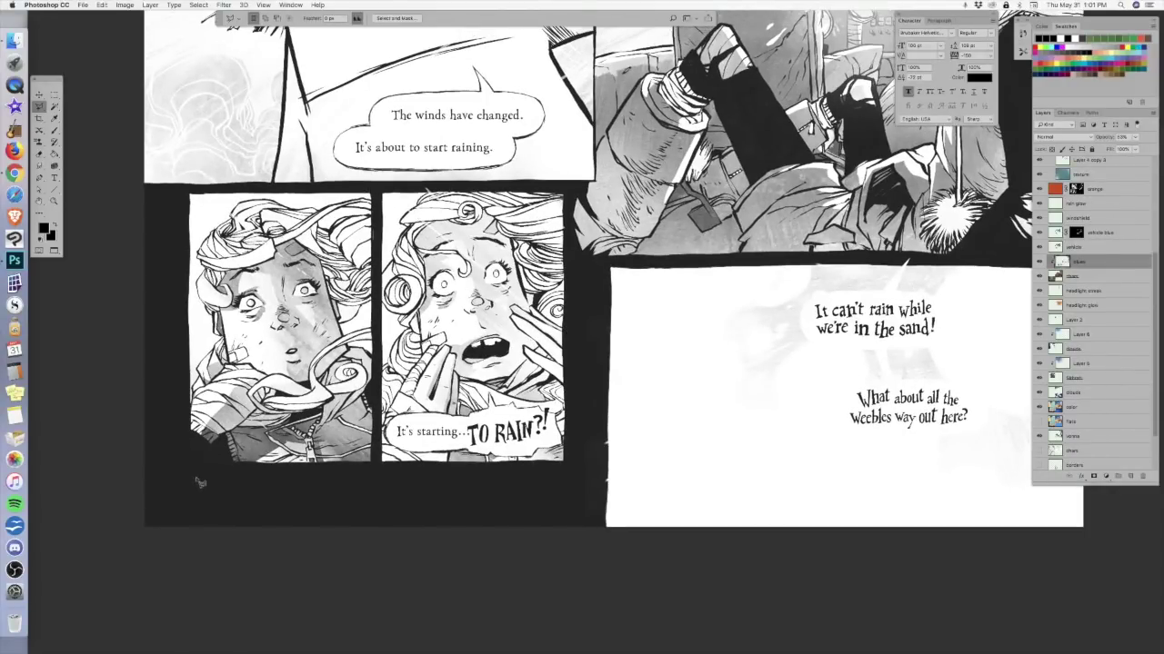
pyautogui.hscroll(1, 622, 331)
pyautogui.scroll(1, 622, 331)
pyautogui.moveTo(623, 331); pyautogui.dragTo(650, 551)
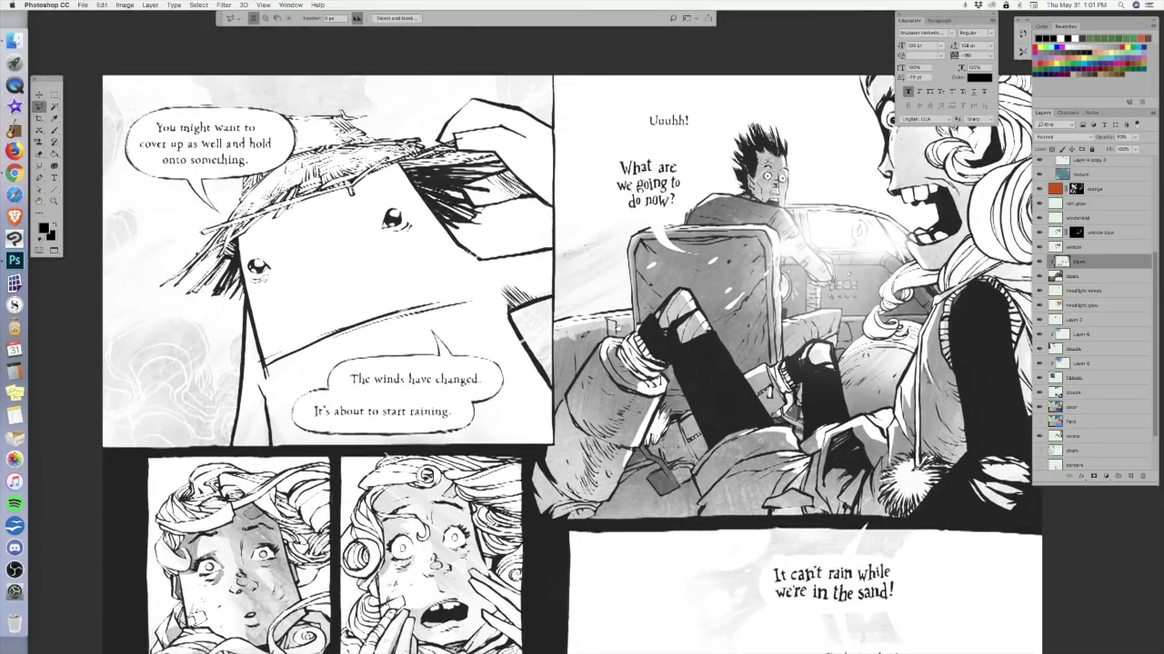
pyautogui.scroll(-2, 614, 318)
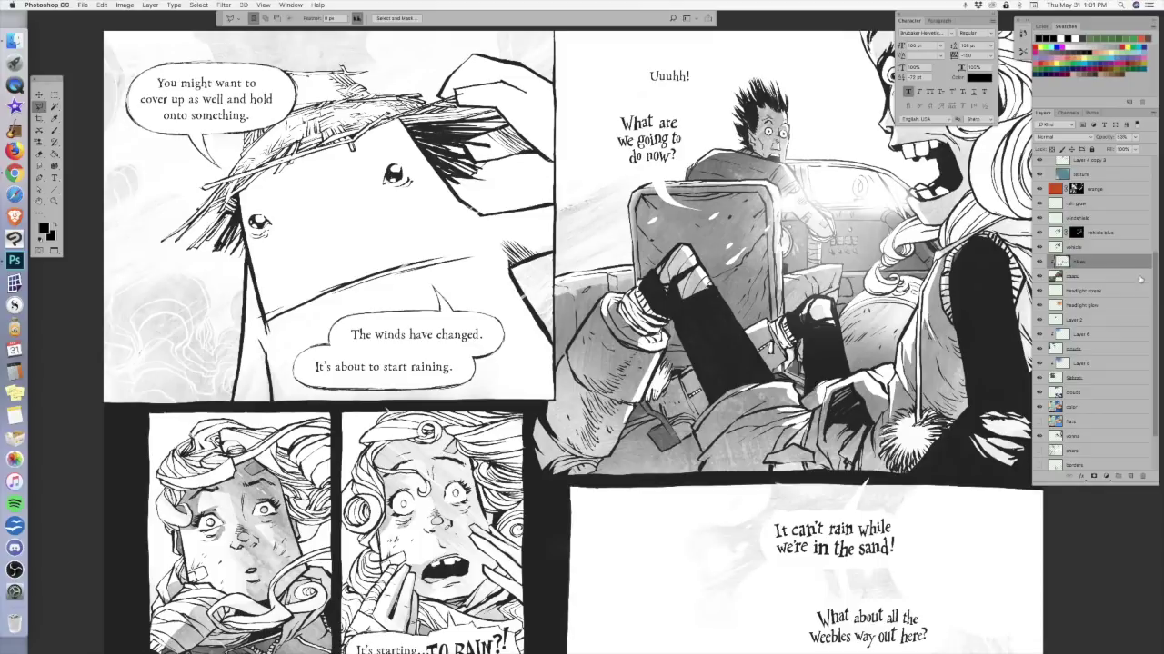
# - Set the soft proof back to Working CMYK and review the lower panels in full color
pyautogui.click(284, 5)
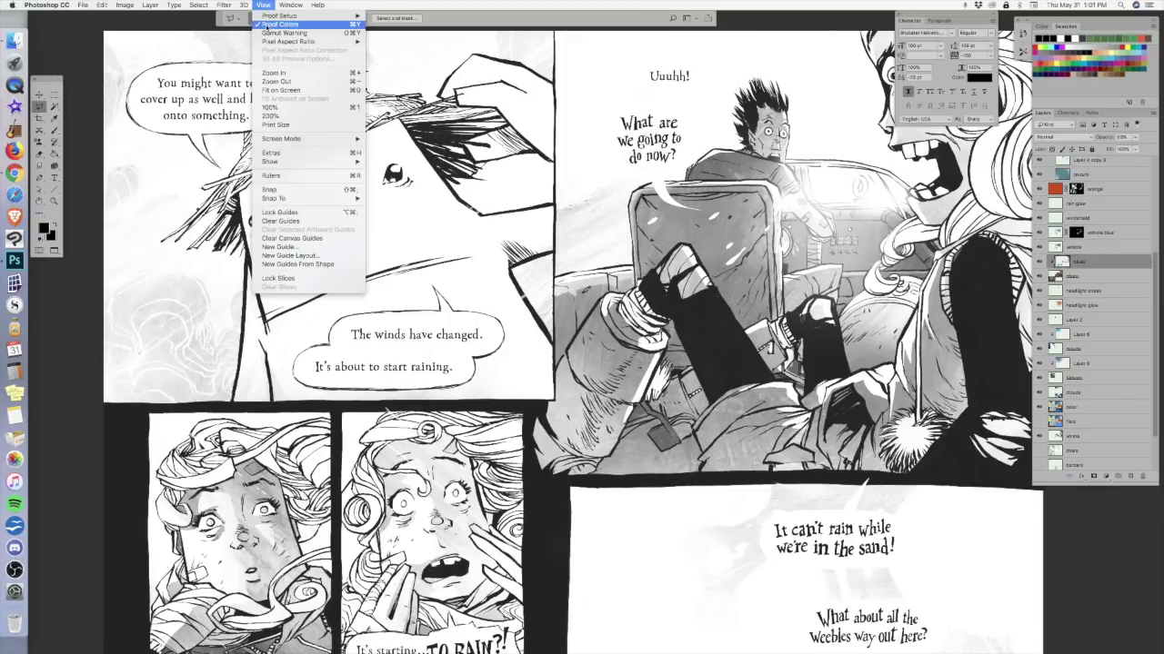
pyautogui.moveTo(268, 17)
pyautogui.click(397, 32)
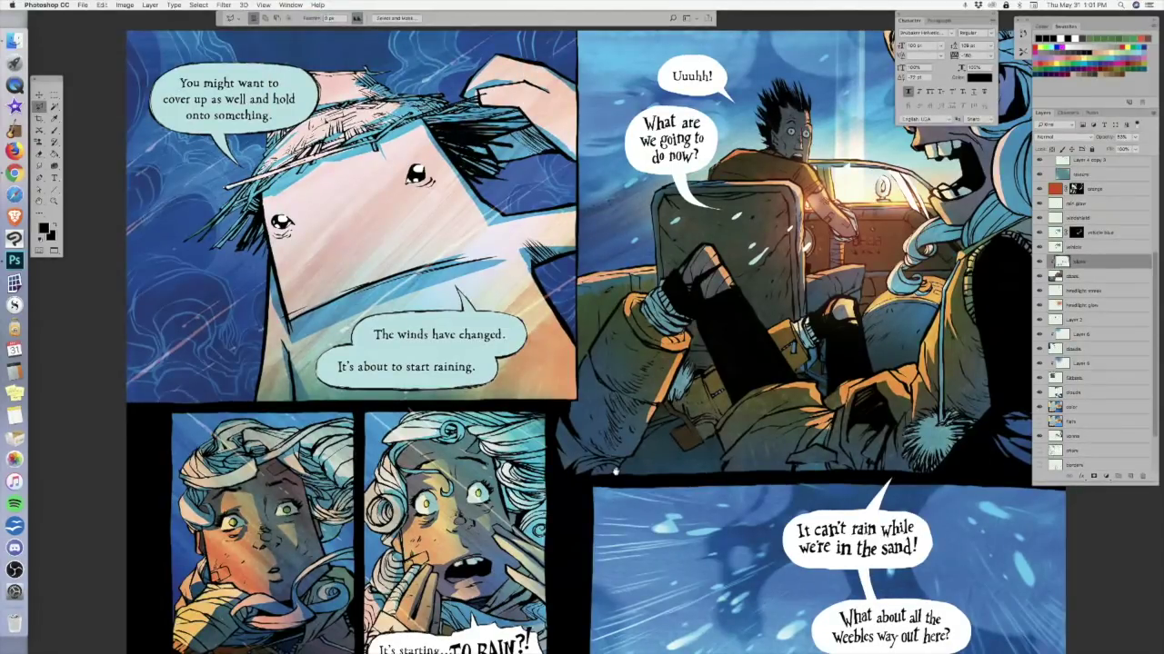
pyautogui.scroll(-5, 547, 392)
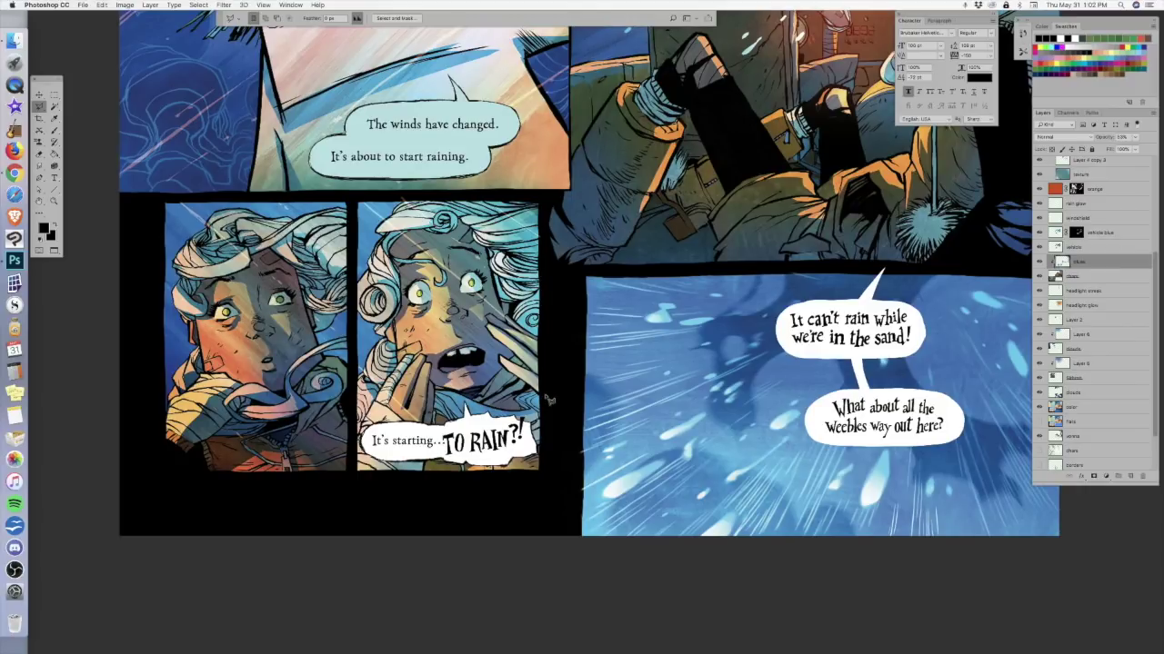
pyautogui.moveTo(780, 258); pyautogui.dragTo(735, 323)
pyautogui.press('5')
pyautogui.press('5')
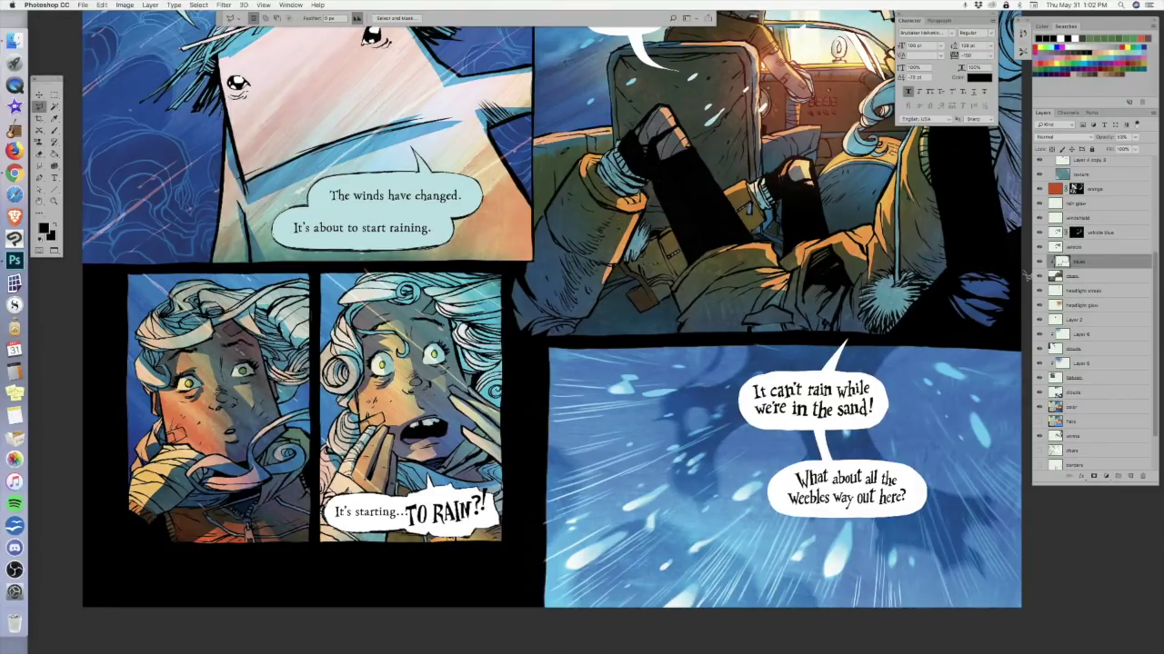
# - Merge all artwork layers below the Text group into a single layer
pyautogui.scroll(5, 1077, 223)
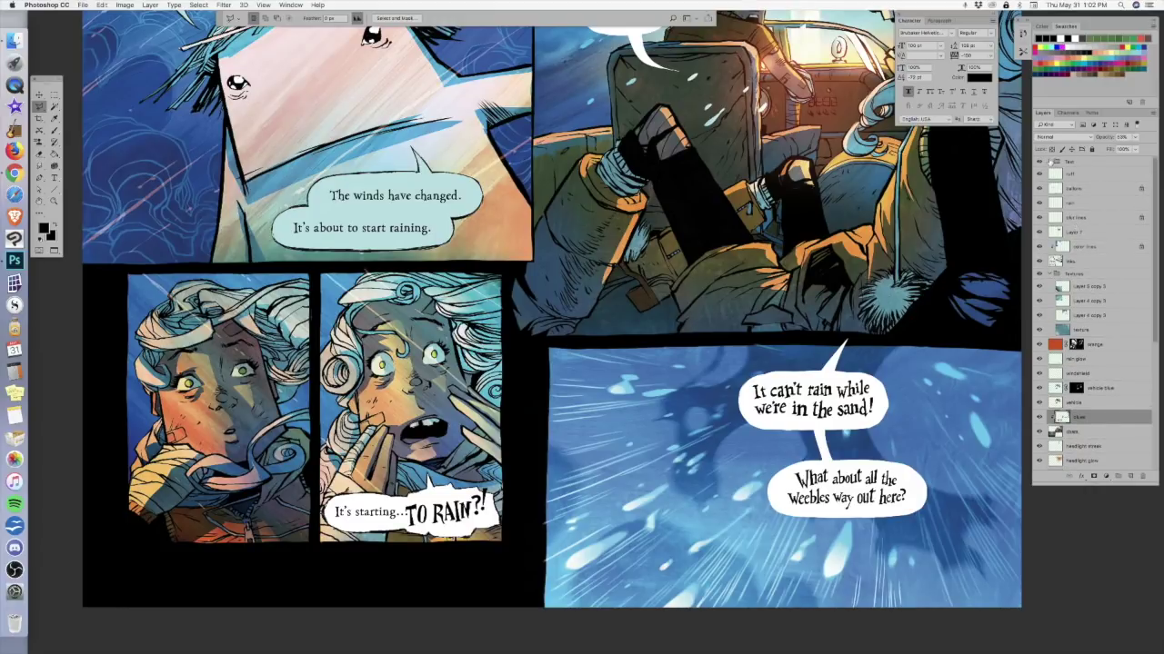
pyautogui.click(1049, 162)
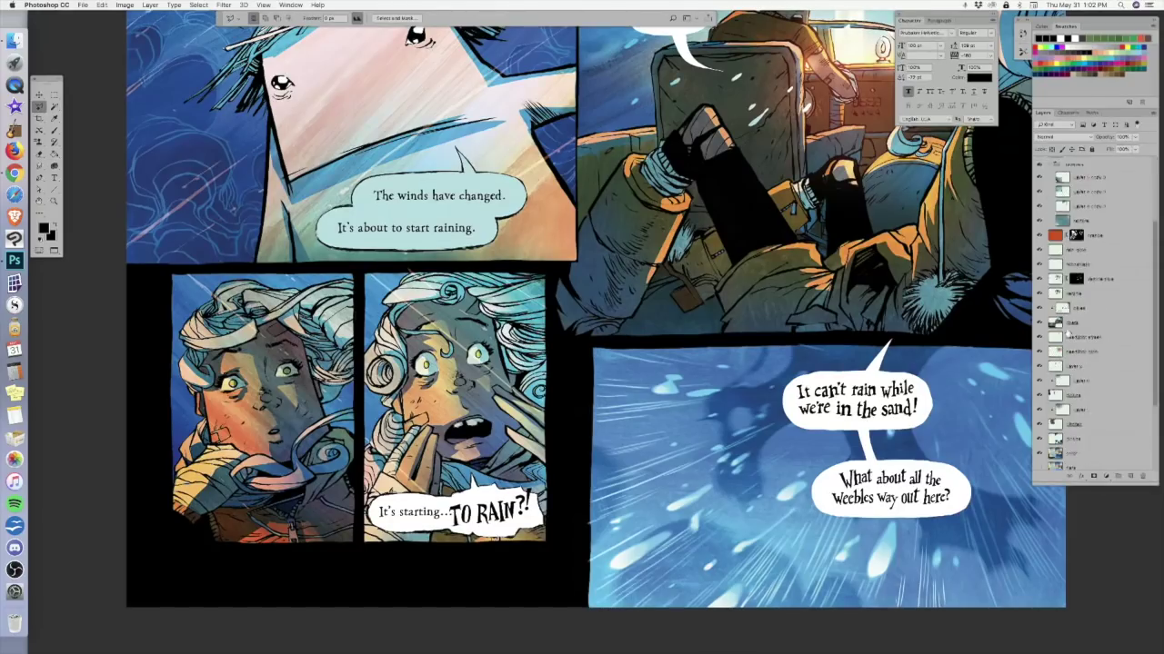
pyautogui.scroll(-5, 1067, 332)
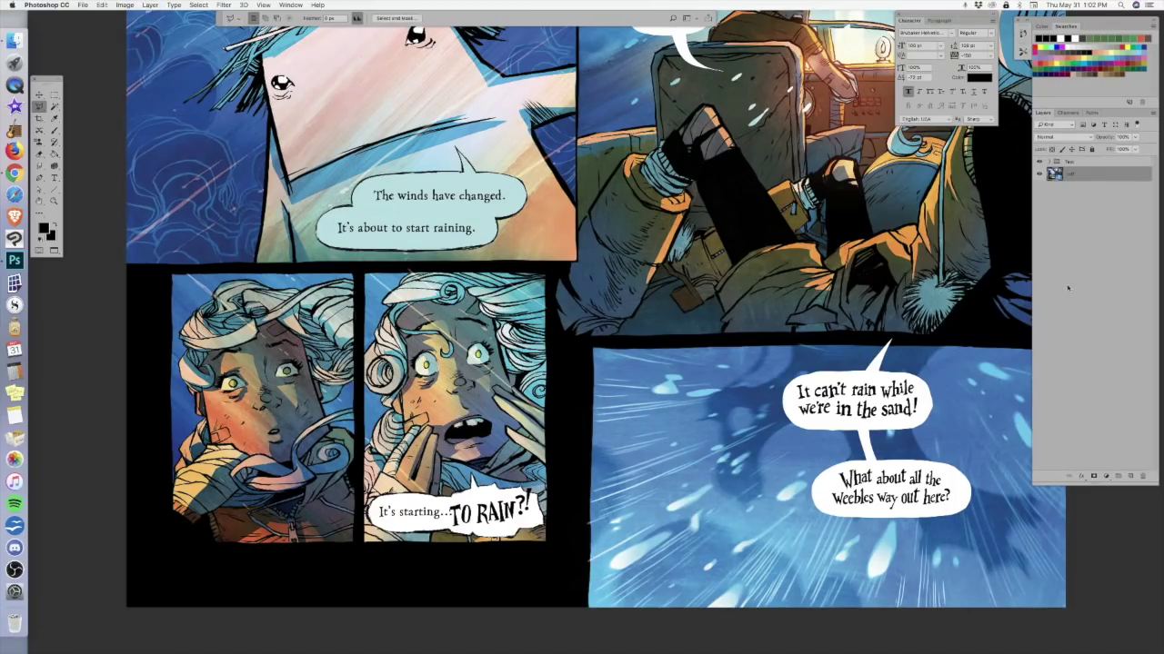
# - Rename the merged artwork layer and look at the available image color modes
pyautogui.doubleClick(1073, 174)
pyautogui.write('c')
pyautogui.click(1085, 216)
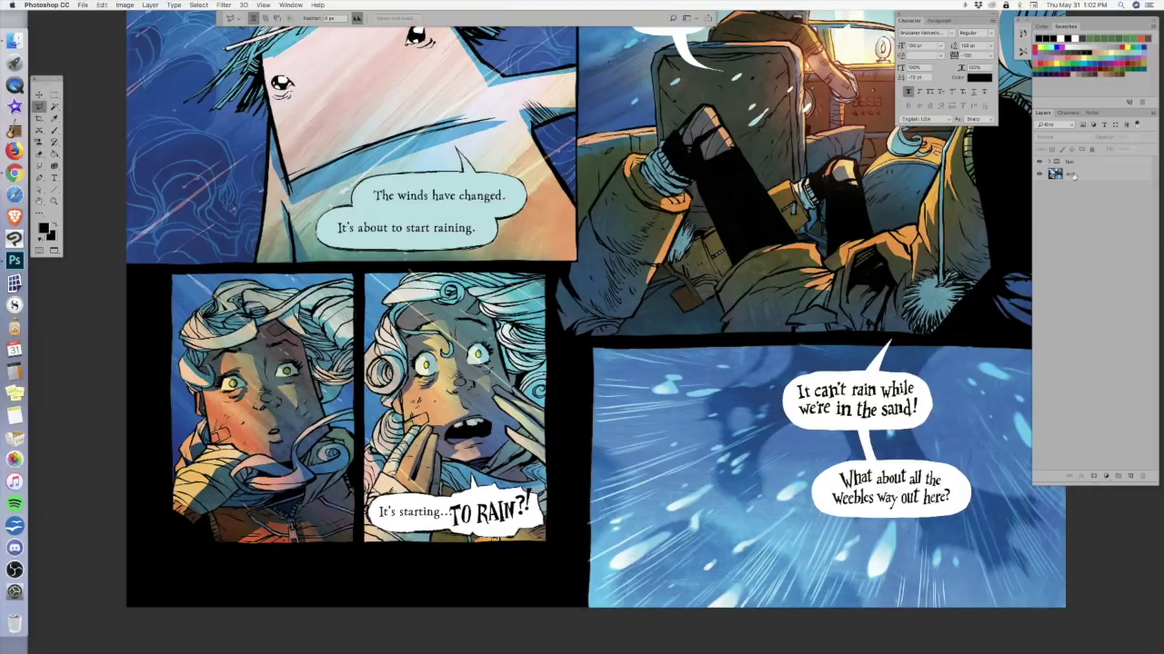
pyautogui.click(126, 6)
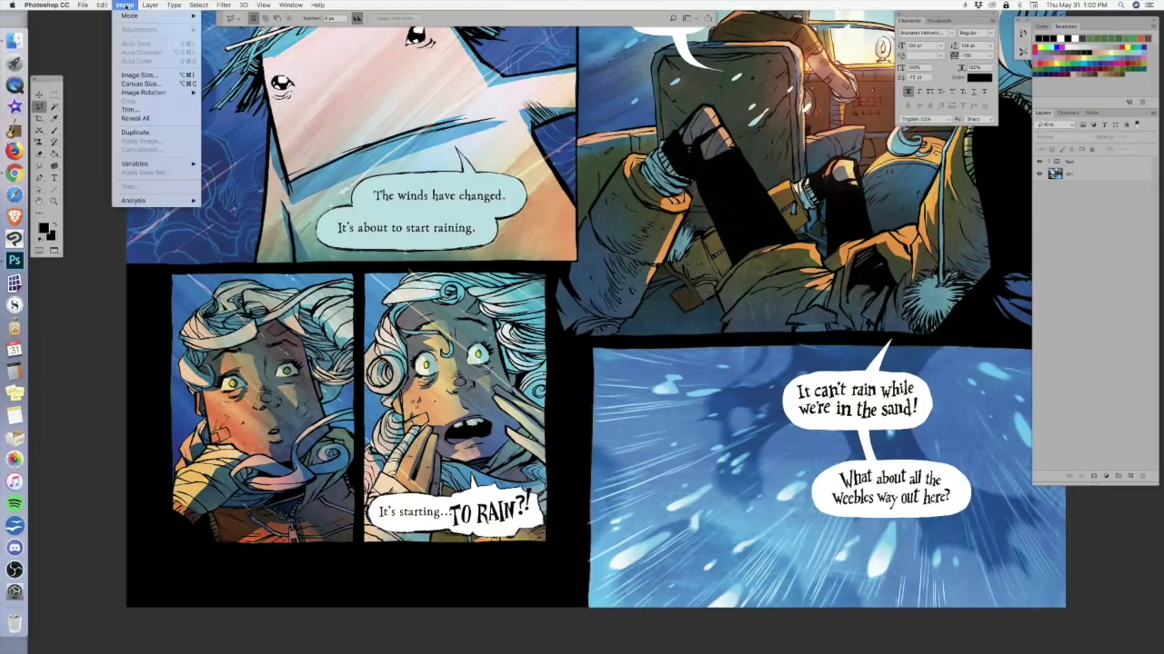
pyautogui.moveTo(130, 16)
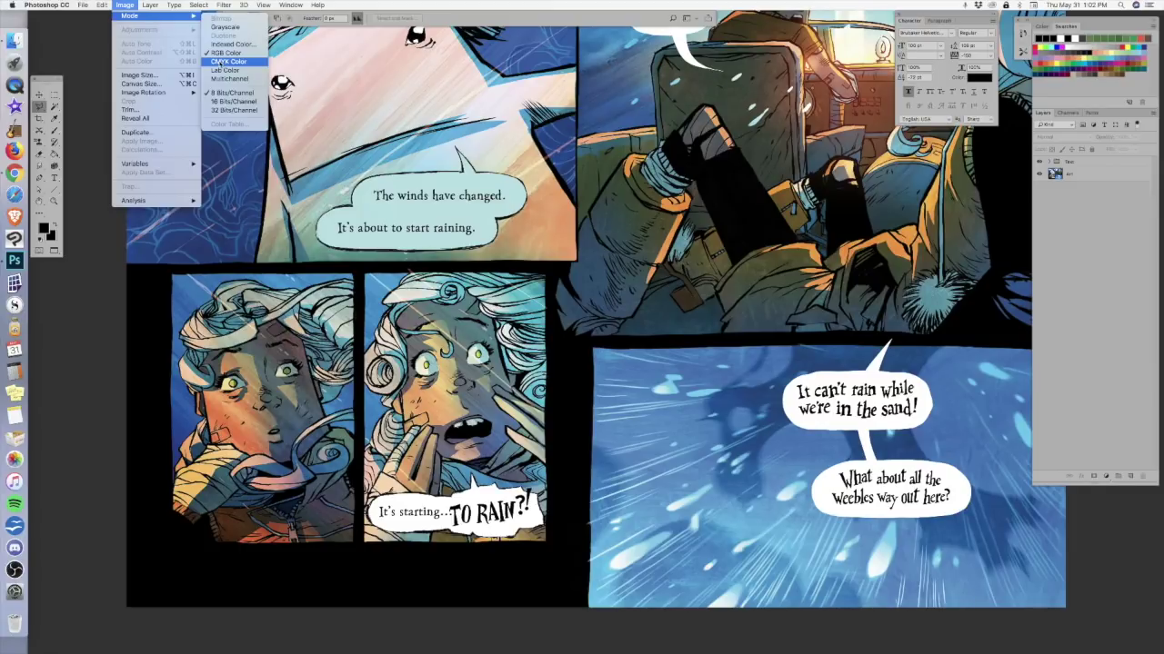
pyautogui.click(125, 7)
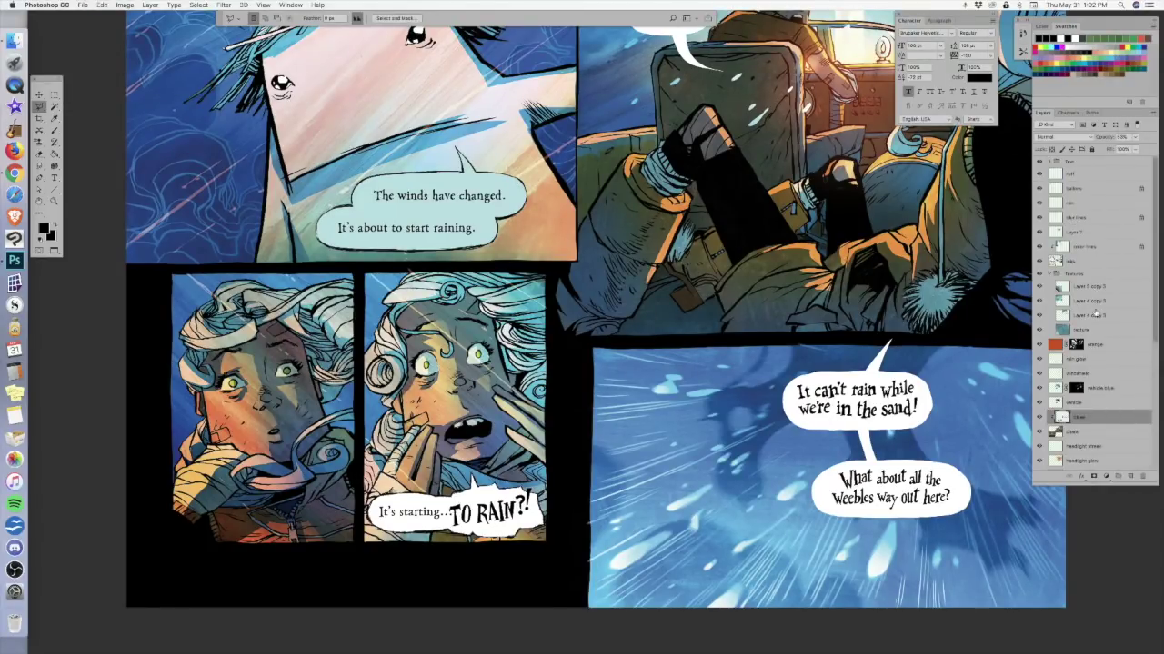
# - Try converting the file to CMYK Color with its artwork layers still separate and without merging, and undo the conversion
pyautogui.scroll(-3, 1095, 314)
pyautogui.click(130, 6)
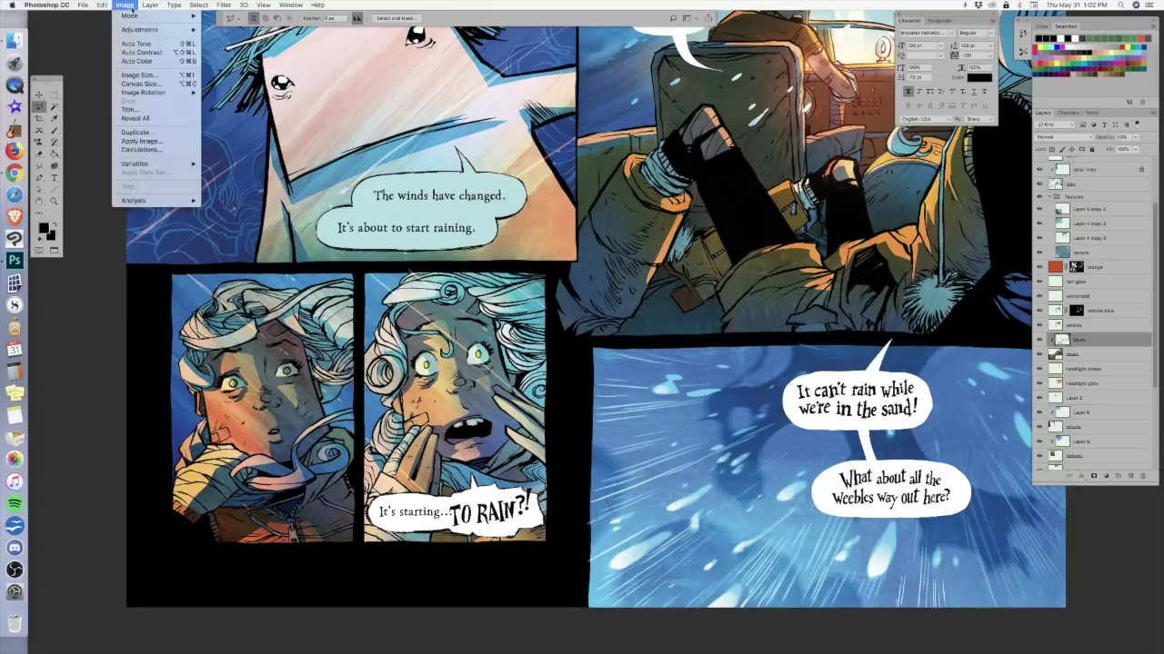
pyautogui.moveTo(135, 18)
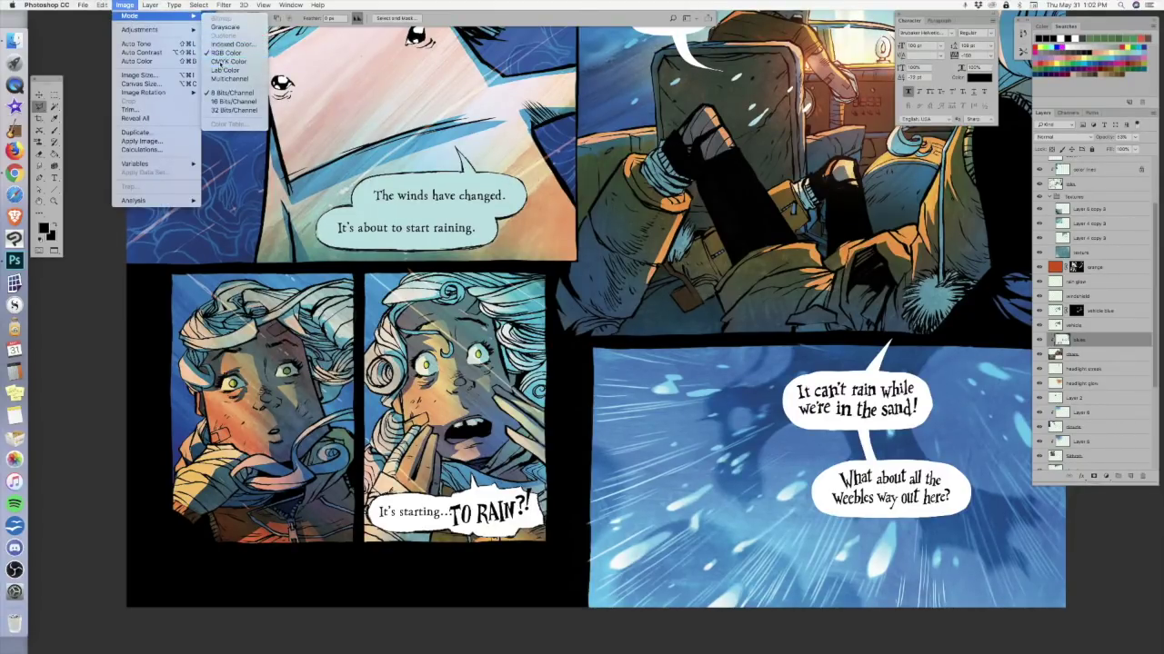
pyautogui.click(227, 61)
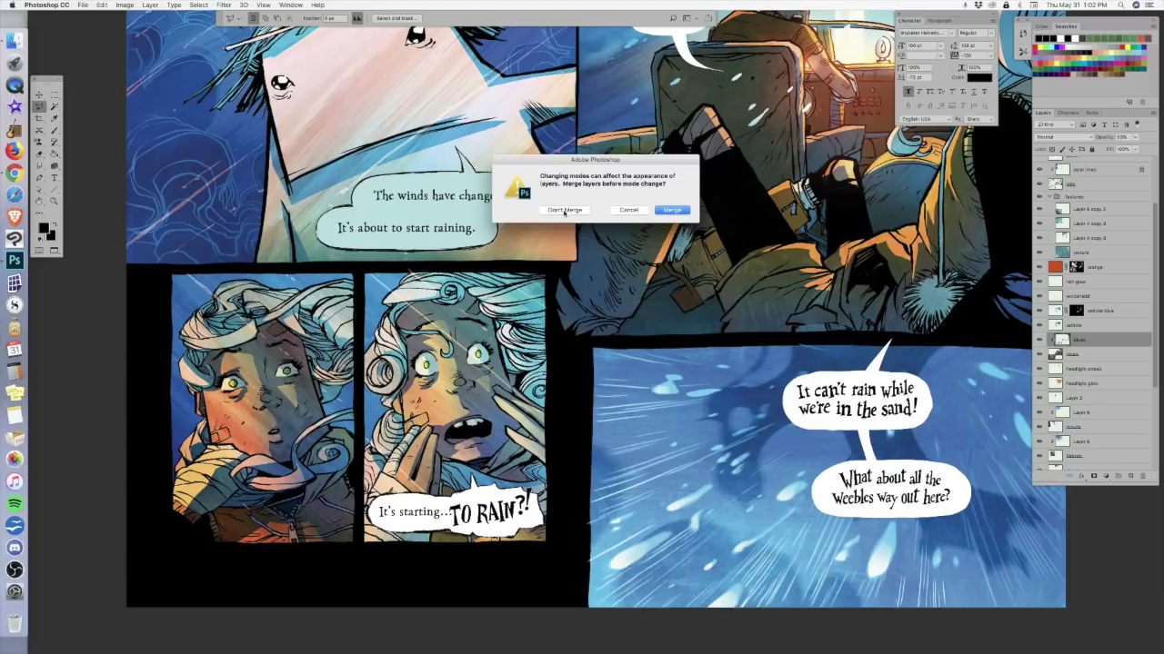
pyautogui.click(564, 210)
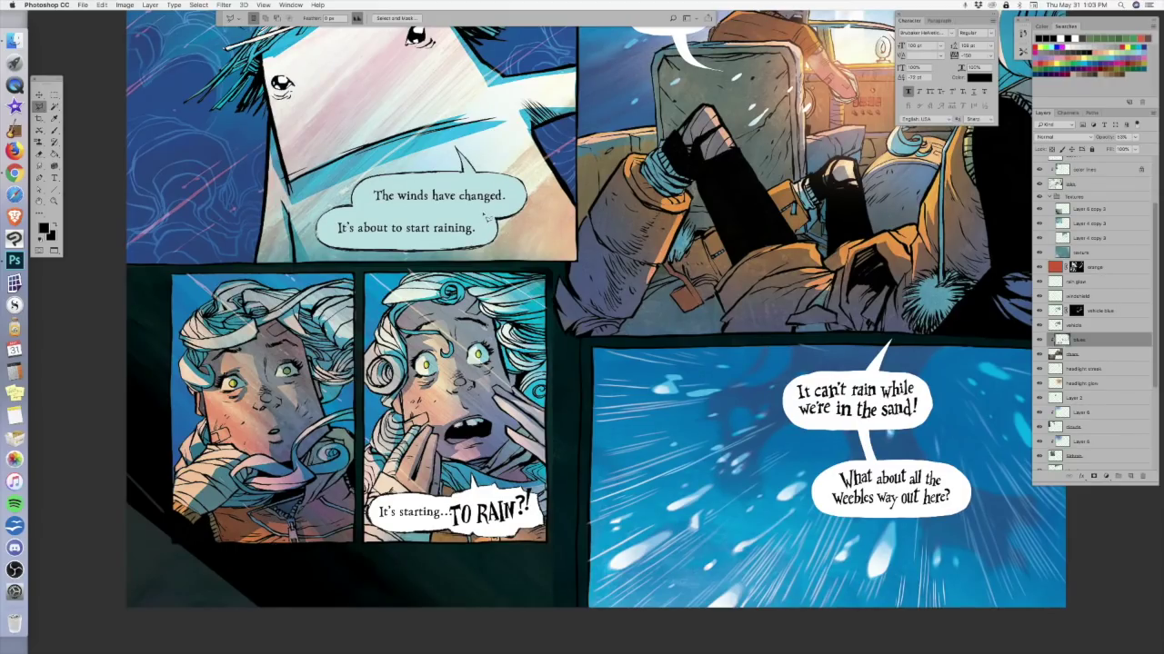
pyautogui.moveTo(325, 168); pyautogui.dragTo(390, 243)
pyautogui.press('super+z')
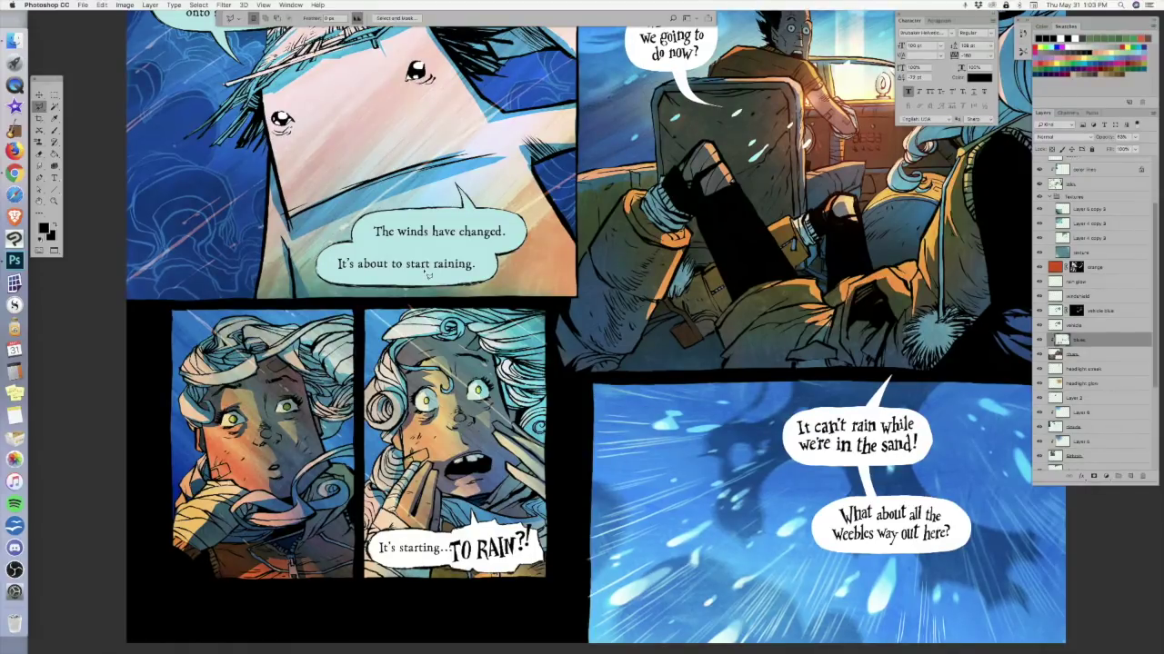
# - Merge all artwork layers below the Text group into a single layer and rename the merged layer
pyautogui.hscroll(2, 591, 331)
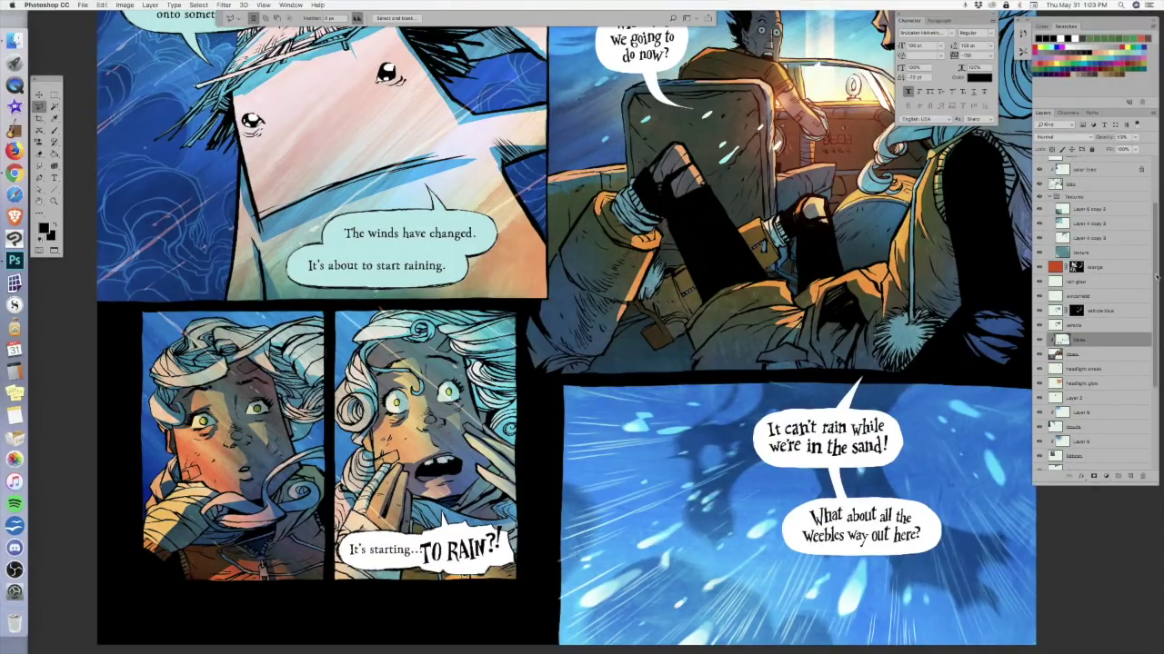
pyautogui.scroll(-5, 1144, 309)
pyautogui.scroll(5, 1142, 357)
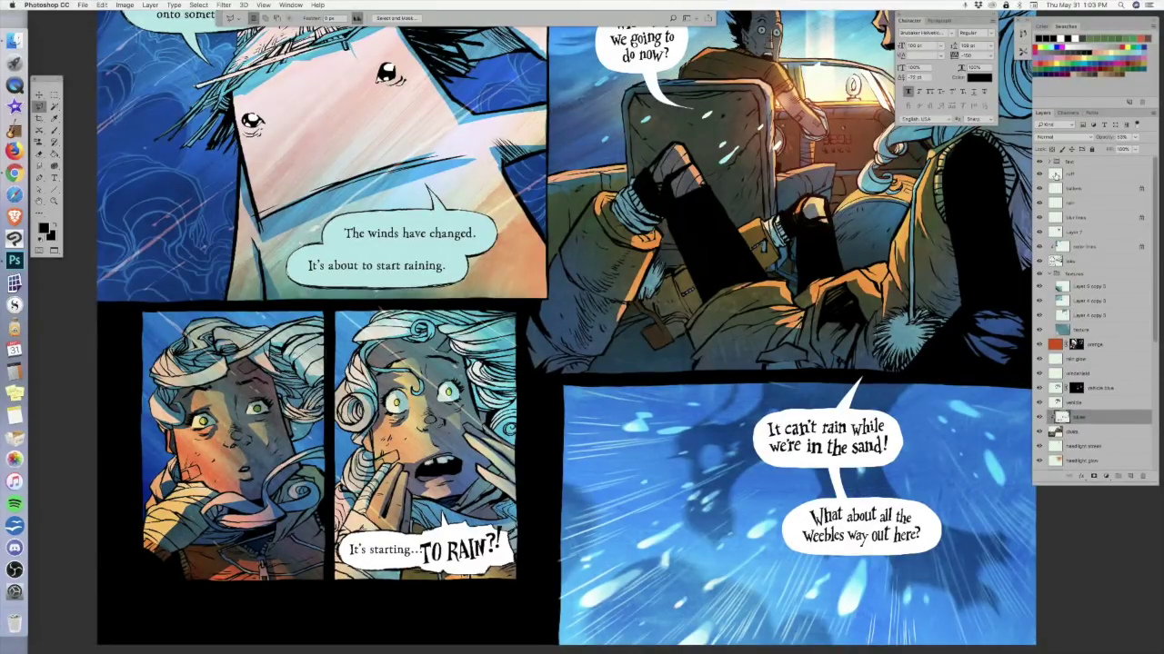
pyautogui.press('f')
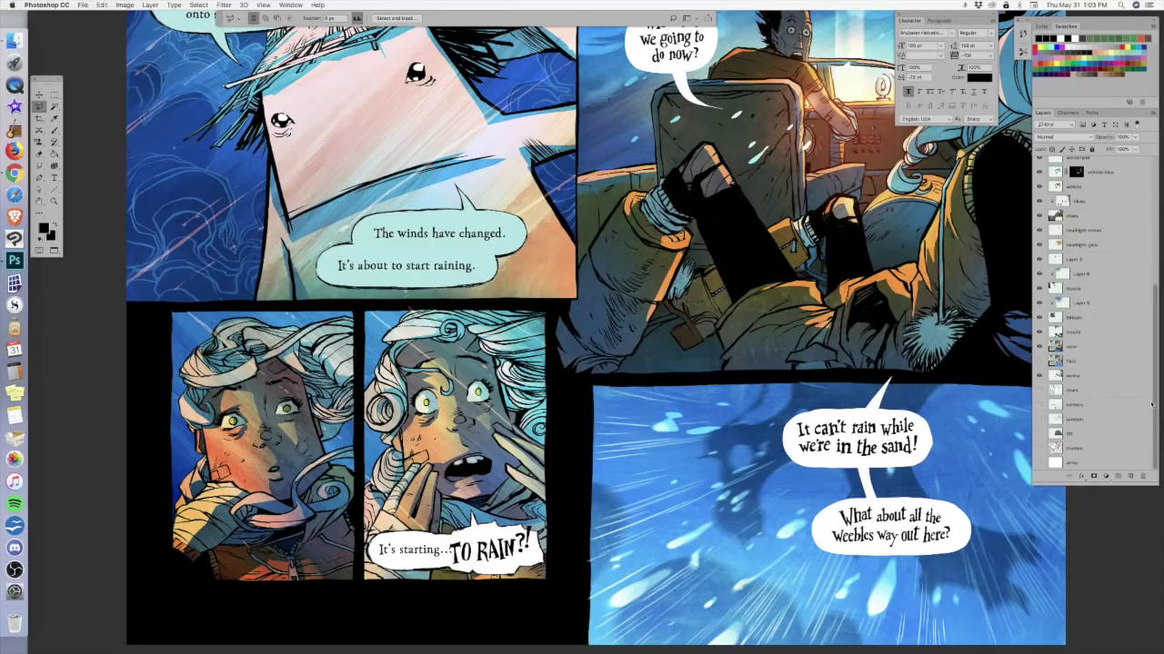
pyautogui.press('f')
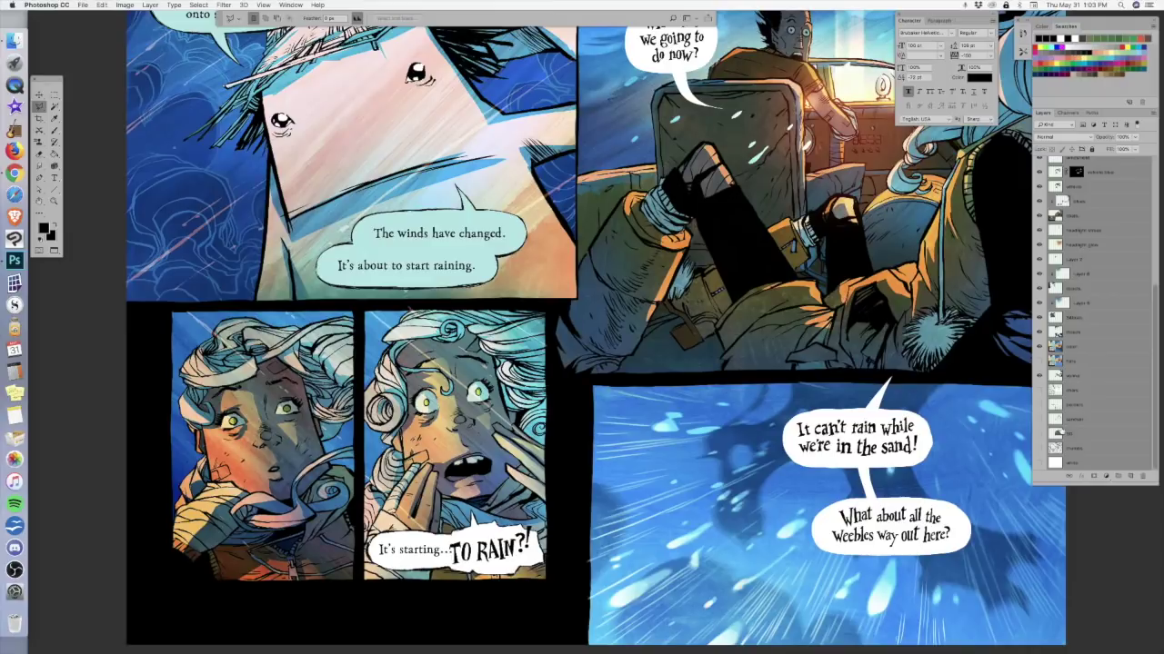
pyautogui.press('super+j')
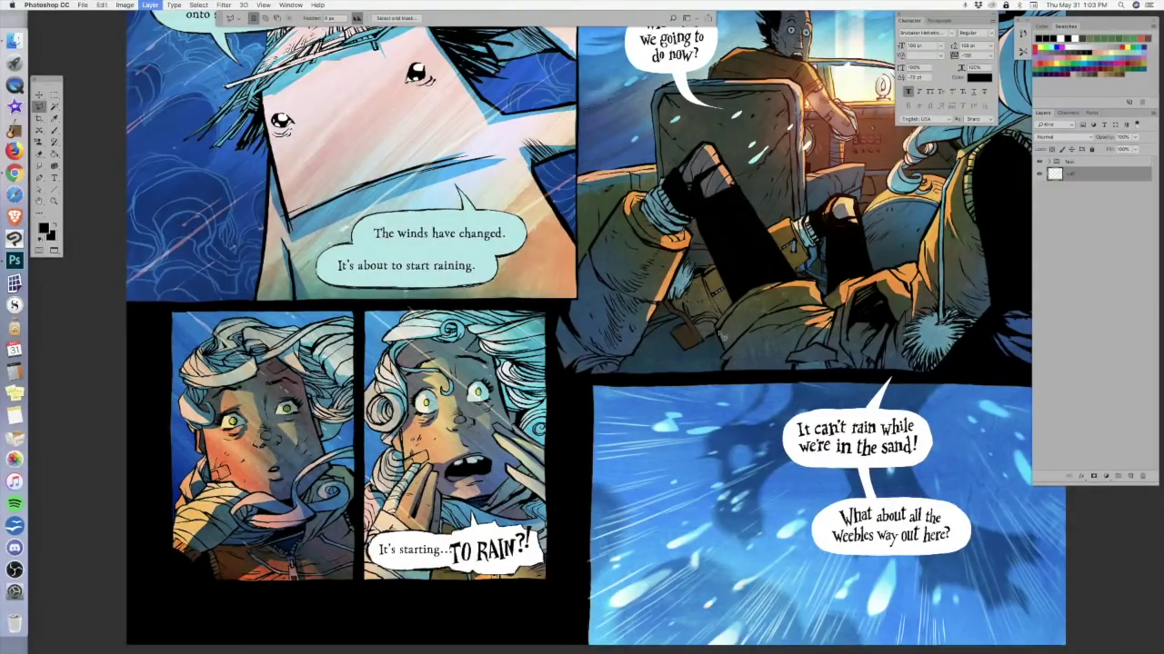
pyautogui.doubleClick(1070, 175)
pyautogui.press('Return')
# - Convert the document to CMYK Color without merging the Text group and the artwork layer
pyautogui.click(135, 7)
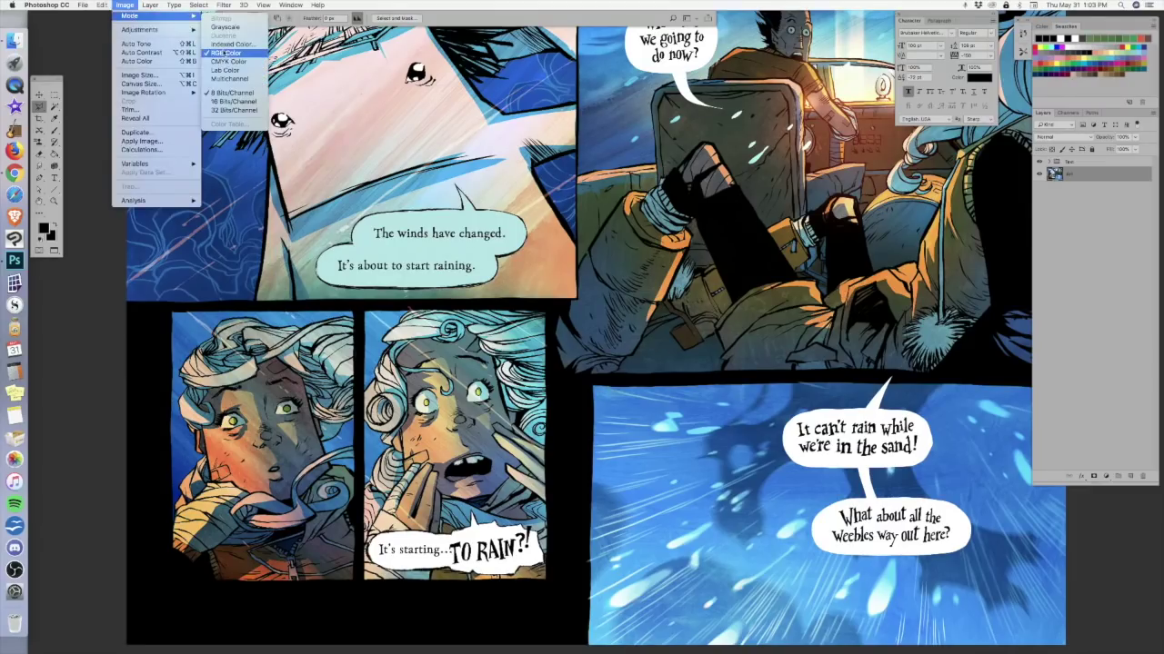
pyautogui.click(229, 66)
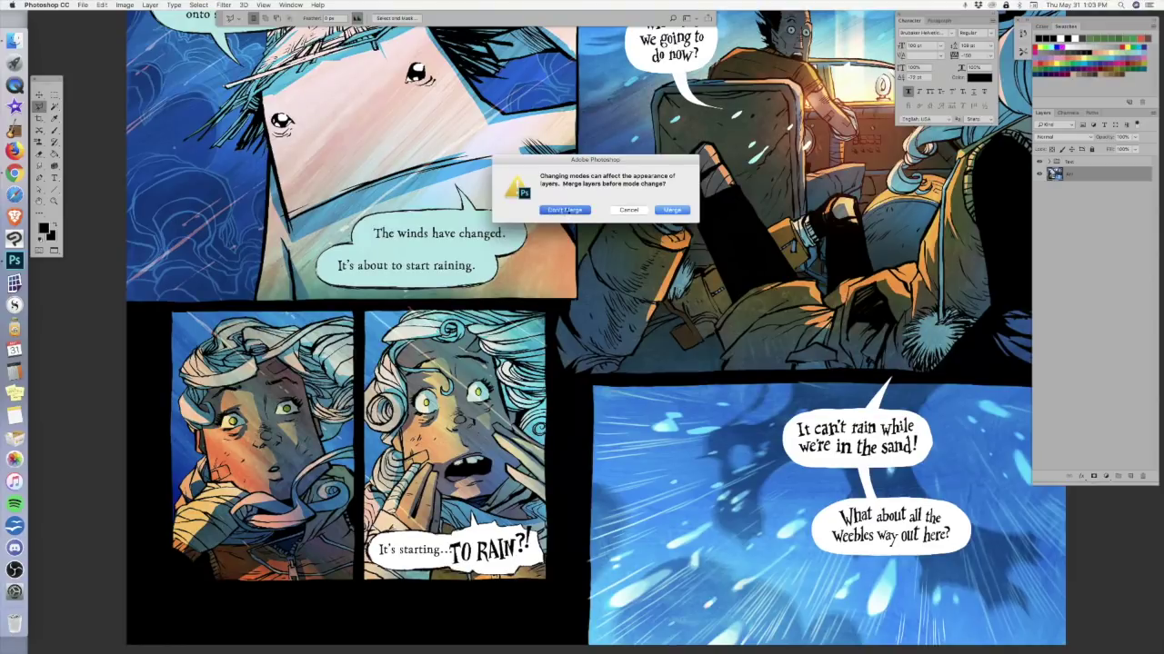
pyautogui.click(565, 210)
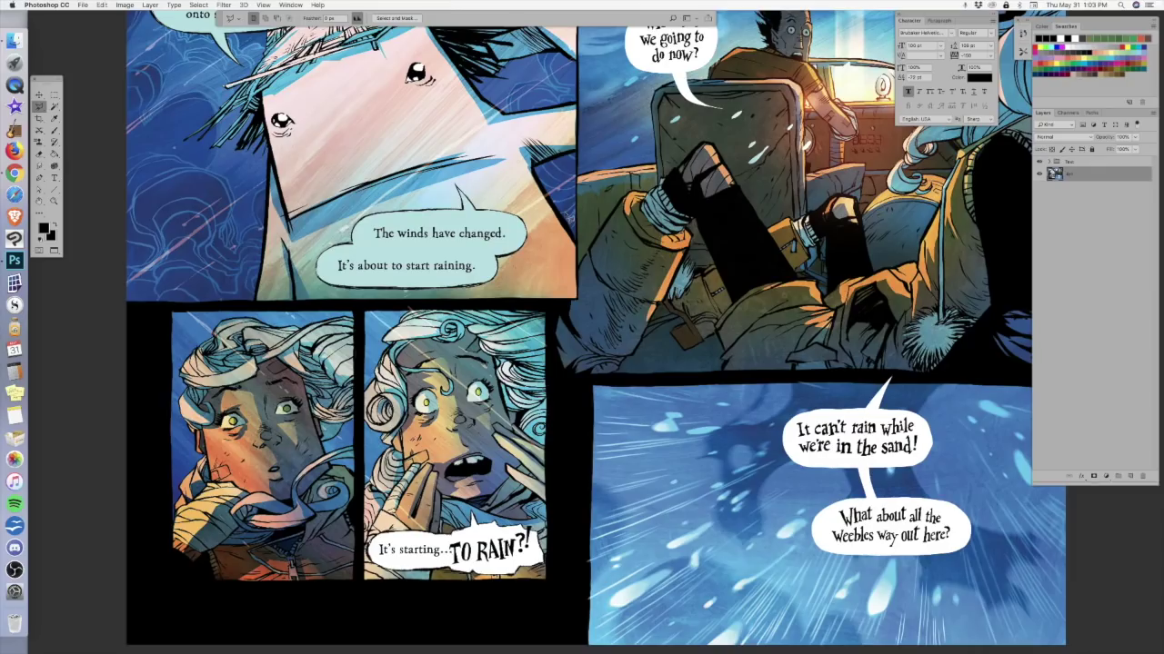
# - Compare the whole spread before and after the CMYK conversion by repeatedly undoing and redoing it, leaving the conversion applied
pyautogui.scroll(-3, 515, 268)
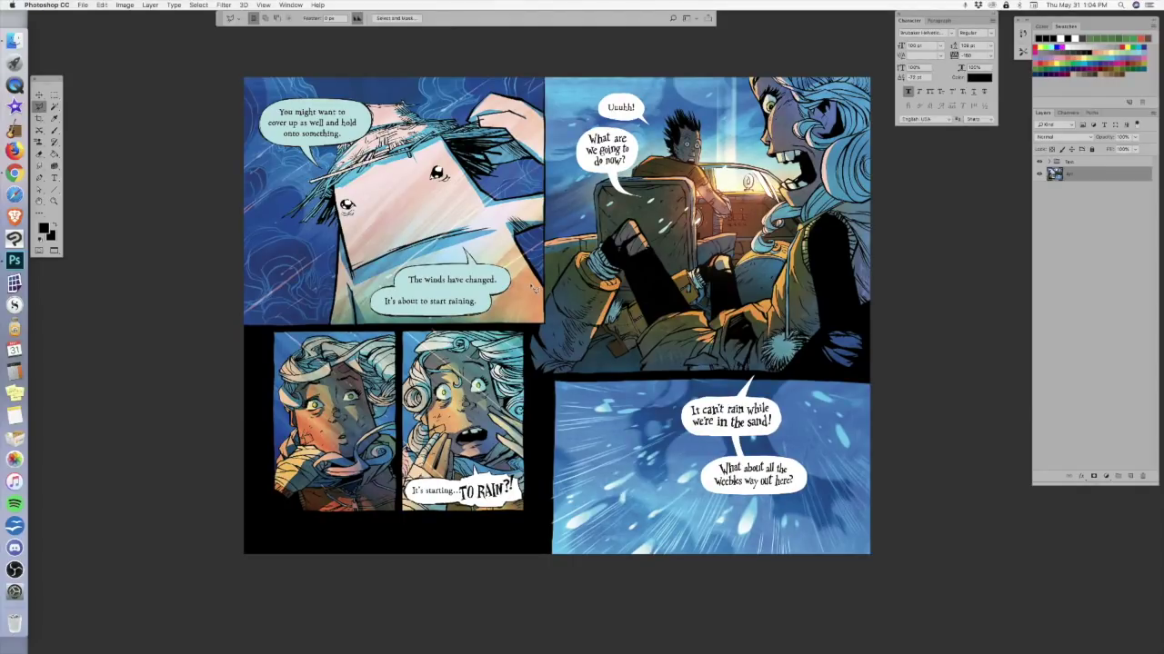
pyautogui.press('super+z')
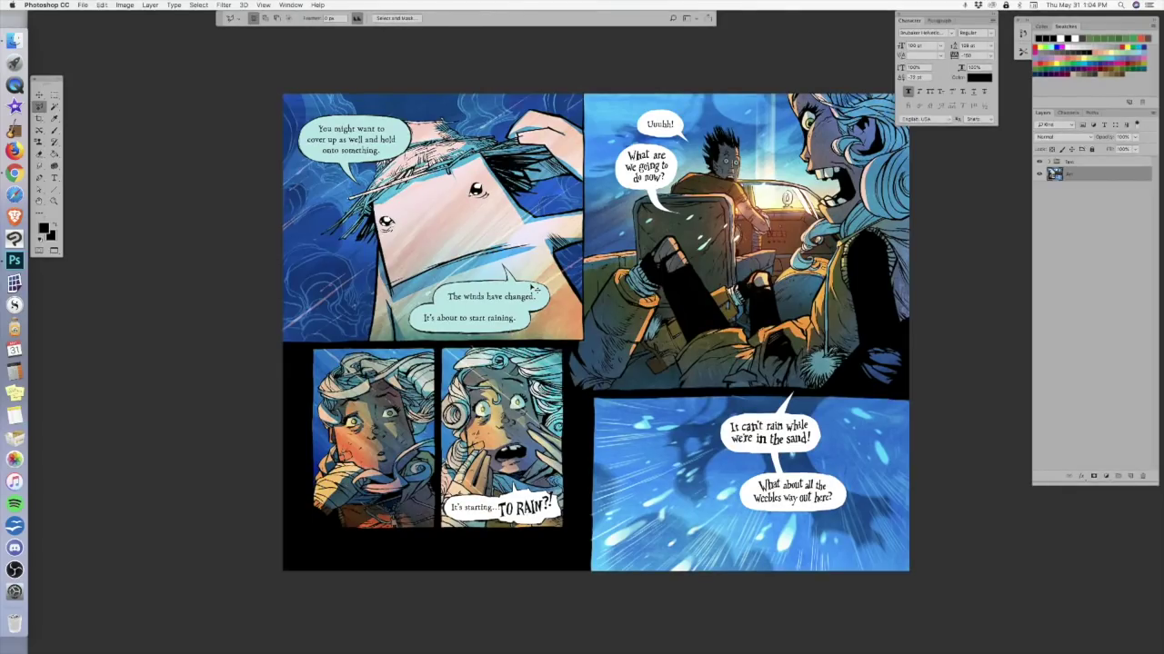
pyautogui.press('super+z')
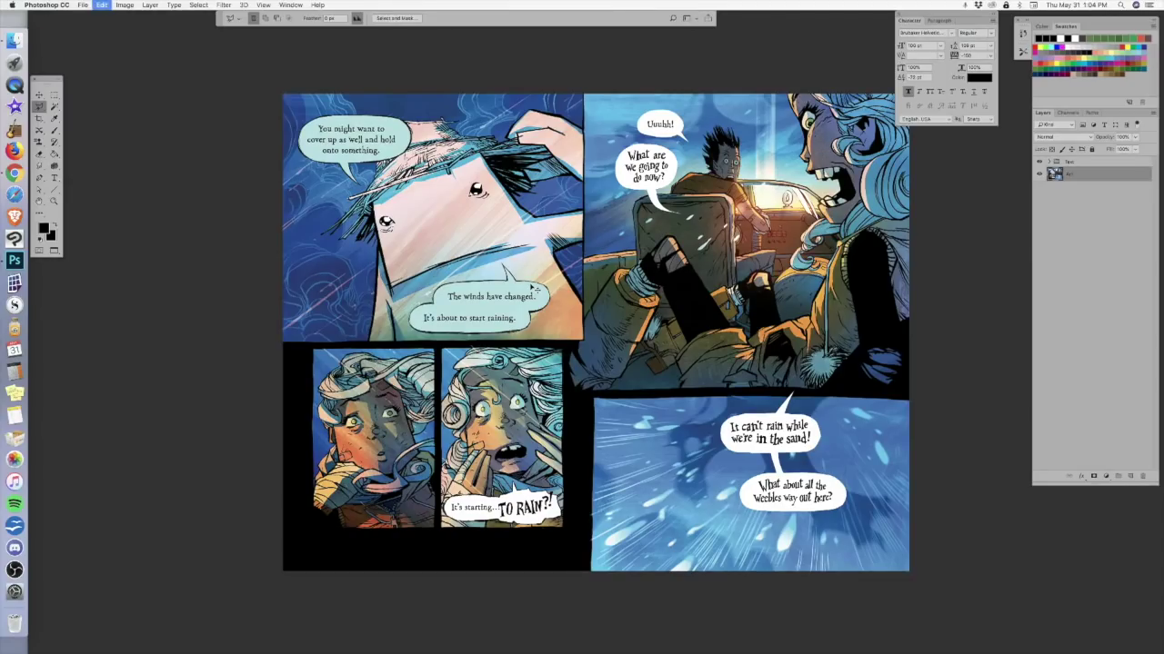
pyautogui.press('super+z')
pyautogui.press('super+z')
pyautogui.press('super+shift+z')
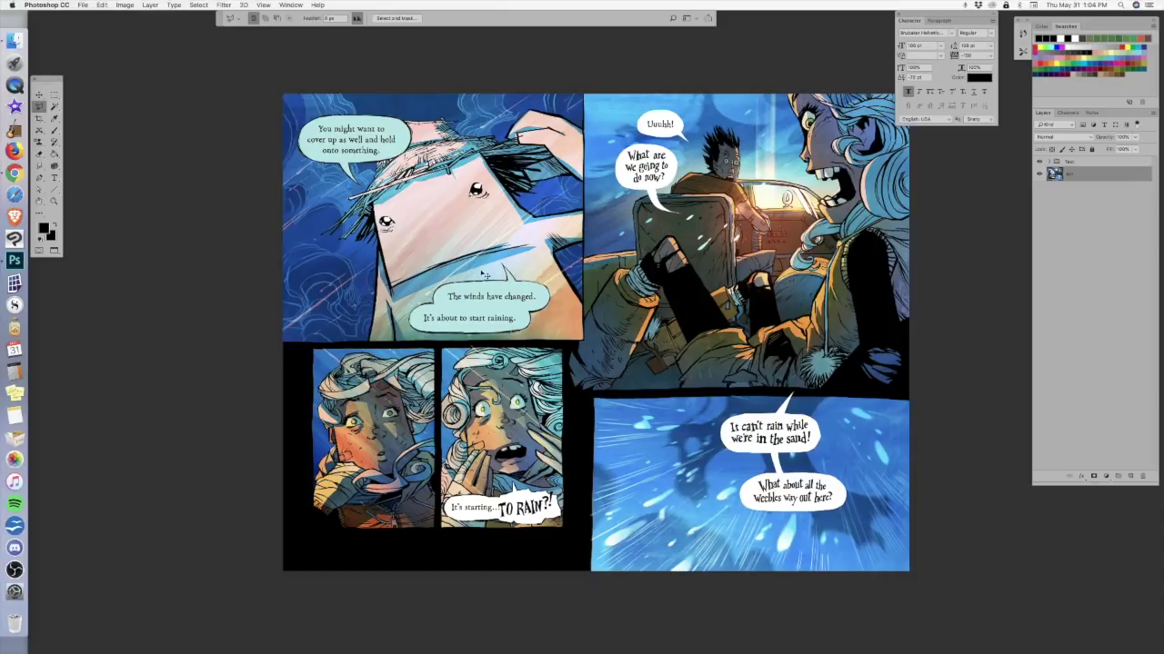
pyautogui.press('super+z')
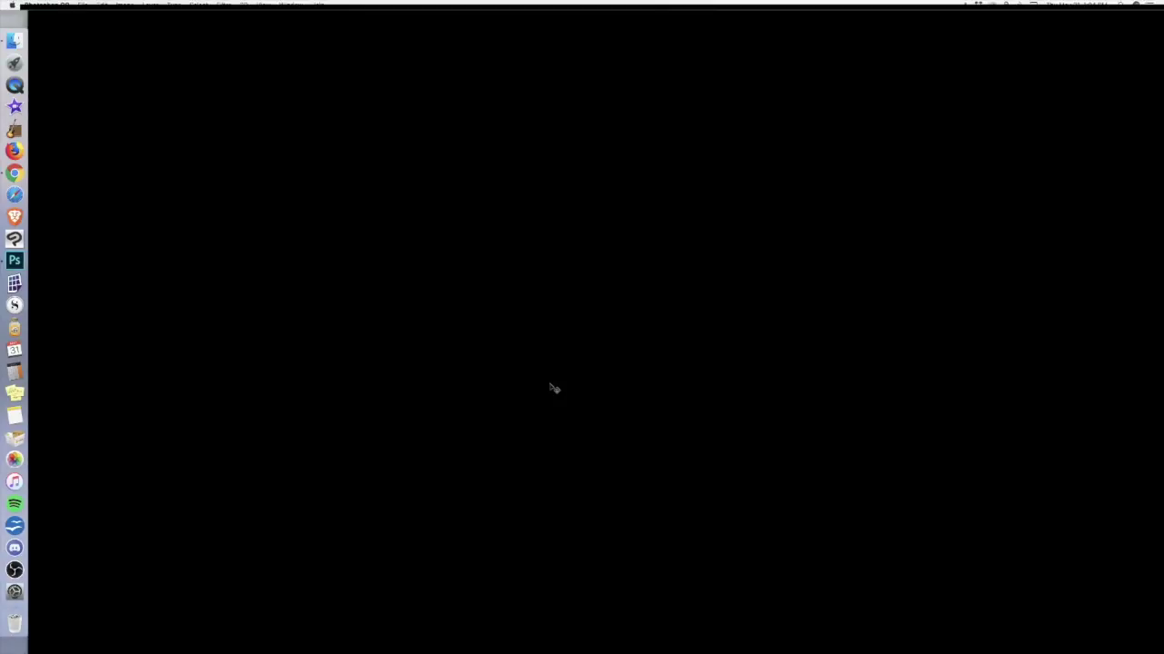
pyautogui.press('super+z')
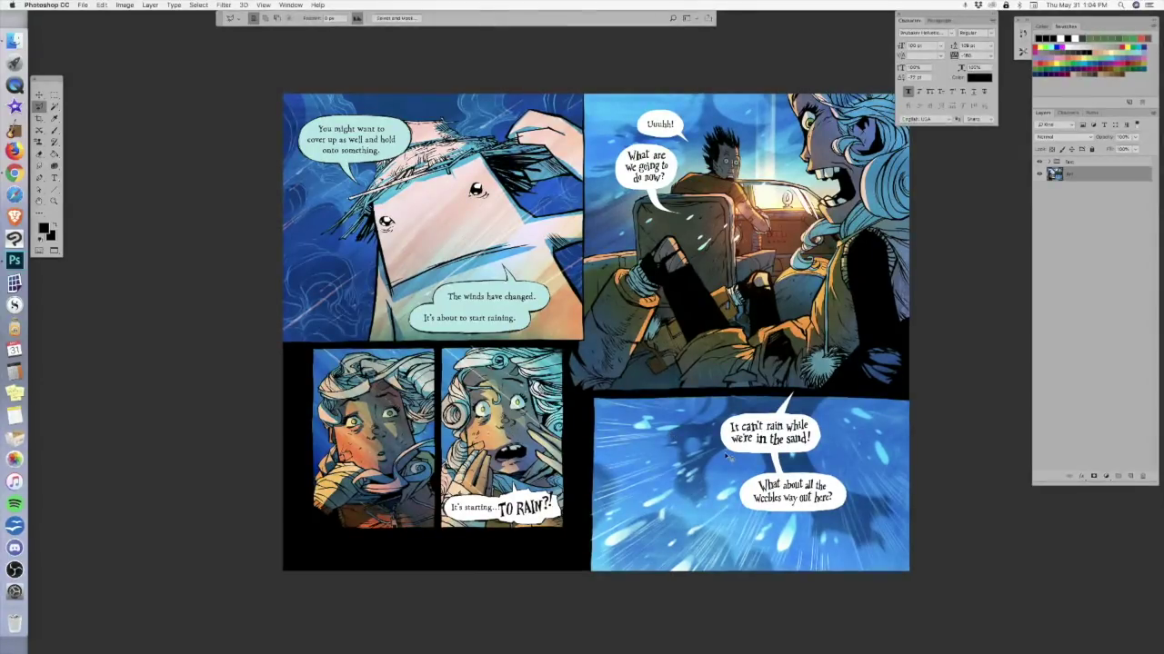
pyautogui.press('super+z')
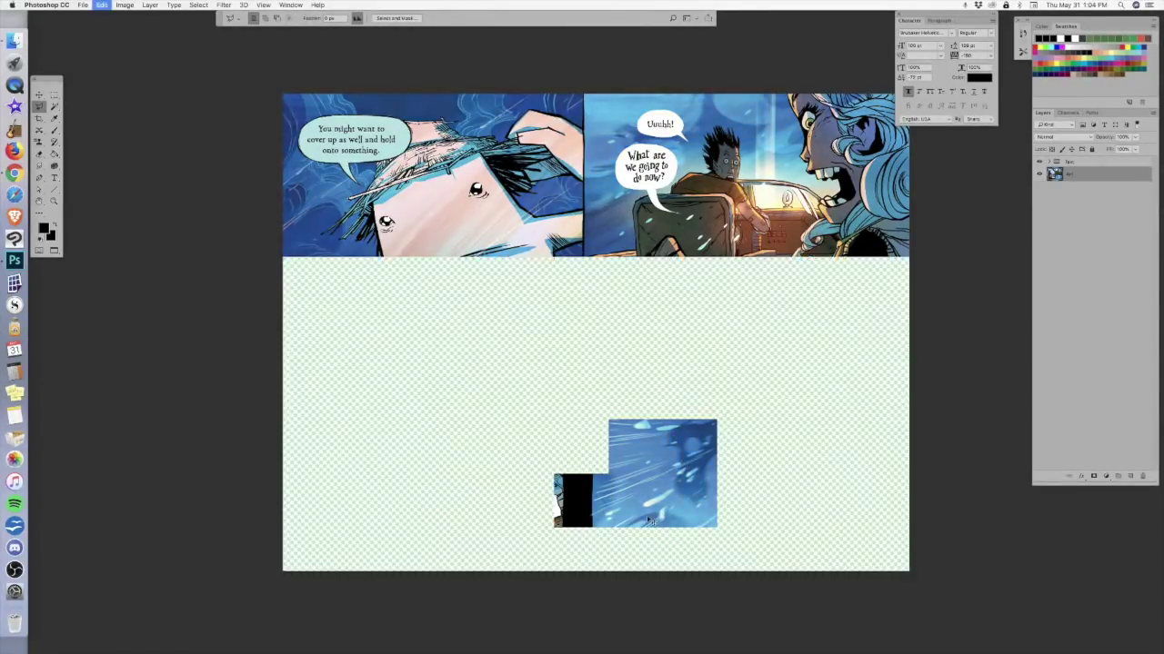
pyautogui.press('super+z')
pyautogui.press('super+z')
pyautogui.press('super+z')
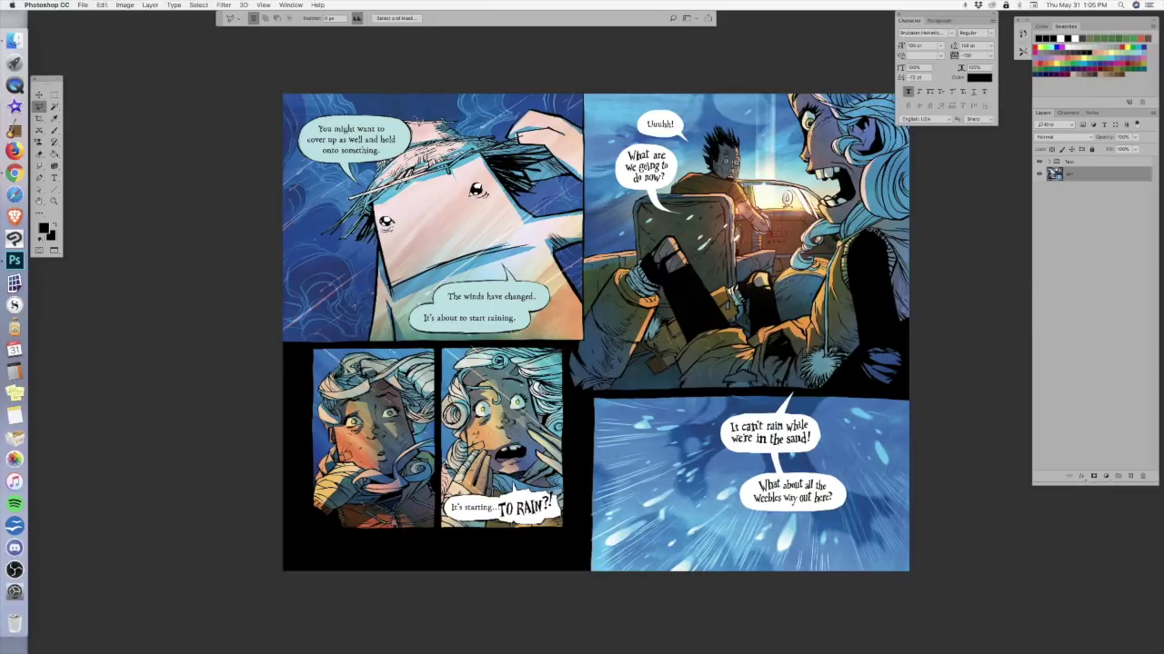
# - Check which color mode the document is set to
pyautogui.click(262, 4)
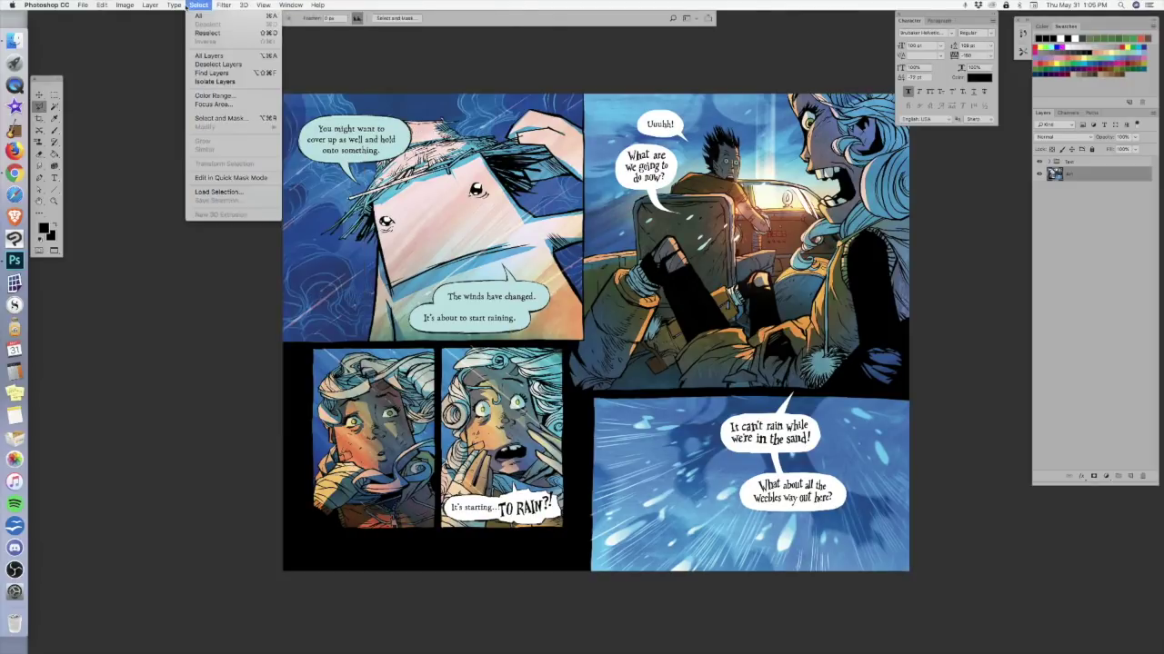
pyautogui.moveTo(124, 5)
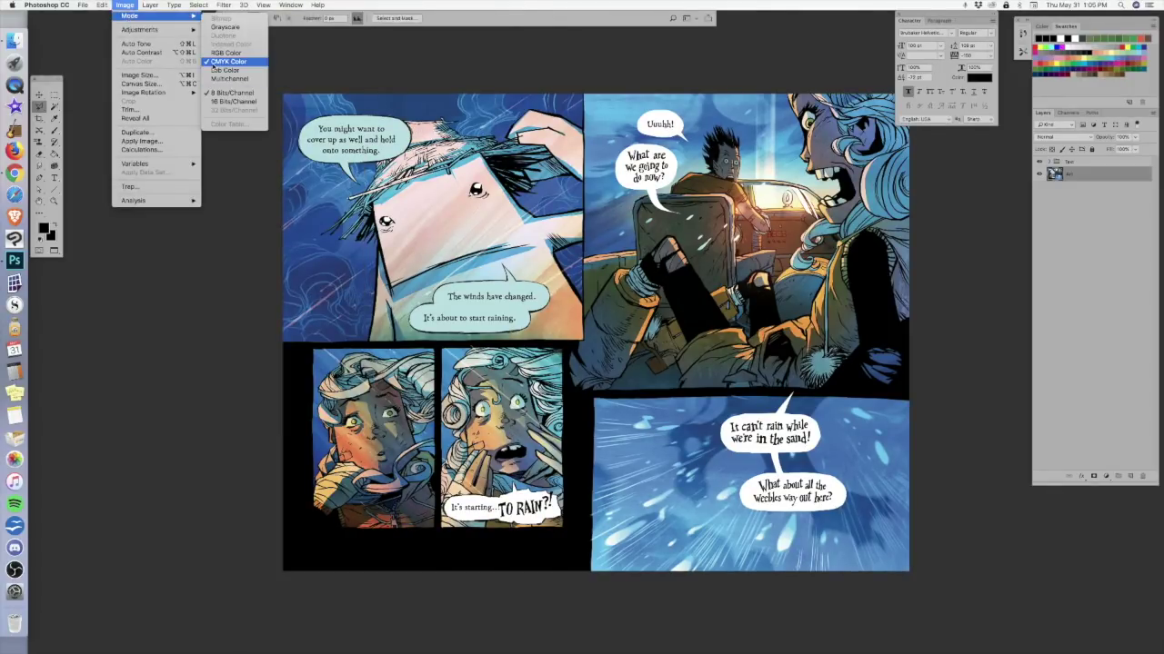
pyautogui.click(360, 67)
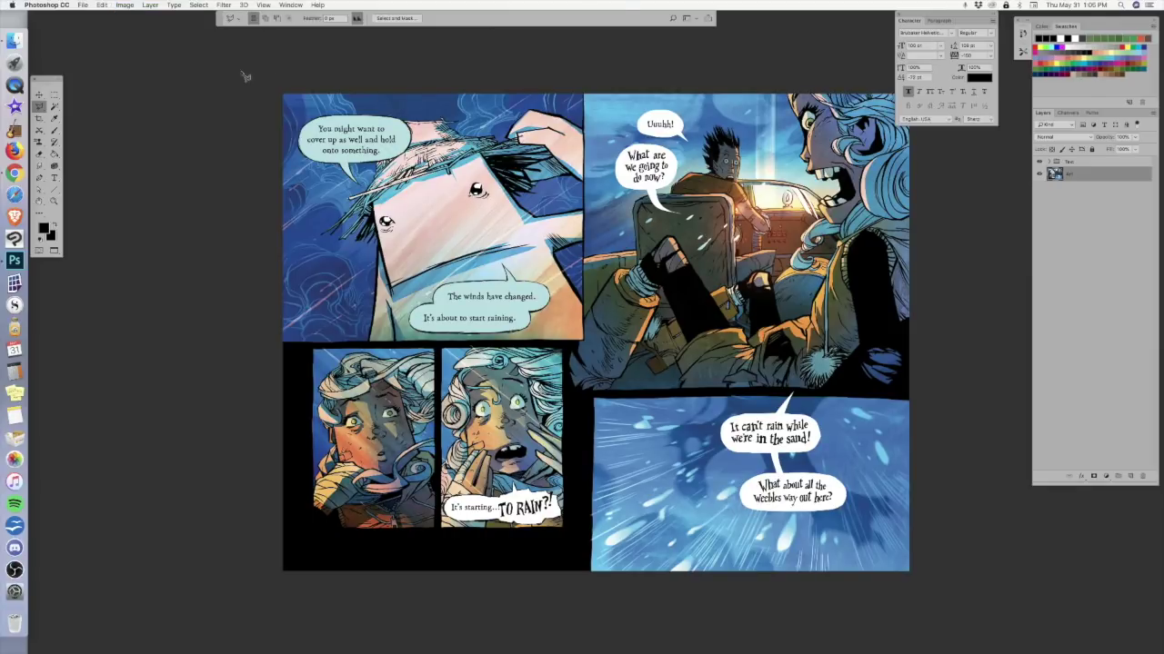
# - Save a layered Photoshop file with _CMYK appended to its name in the CMYK Flat Files folder, with Maximize Compatibility on
pyautogui.click(82, 5)
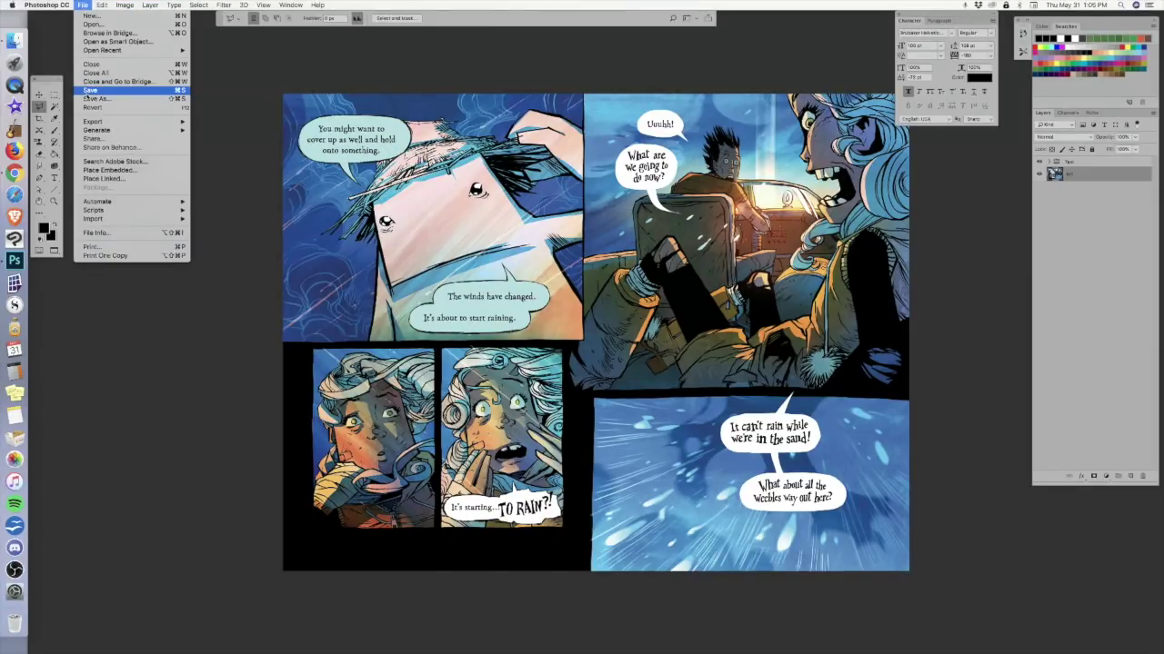
pyautogui.click(233, 183)
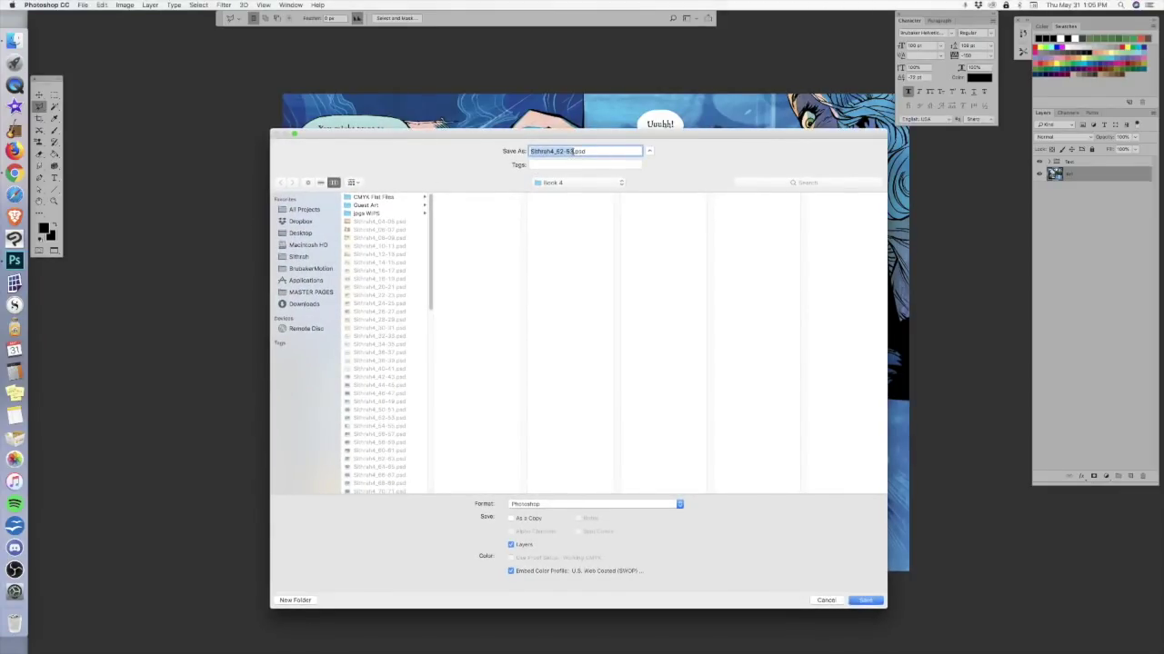
pyautogui.click(572, 151)
pyautogui.write('_CMYK')
pyautogui.scroll(-5, 429, 309)
pyautogui.scroll(7, 431, 316)
pyautogui.click(361, 197)
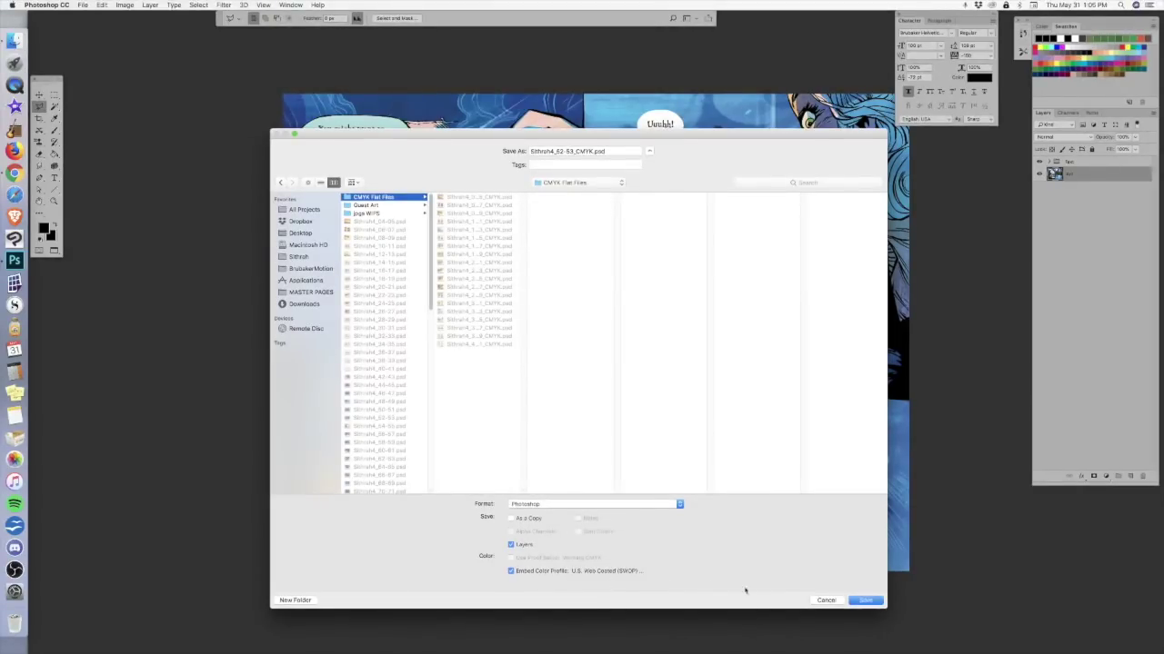
pyautogui.click(866, 602)
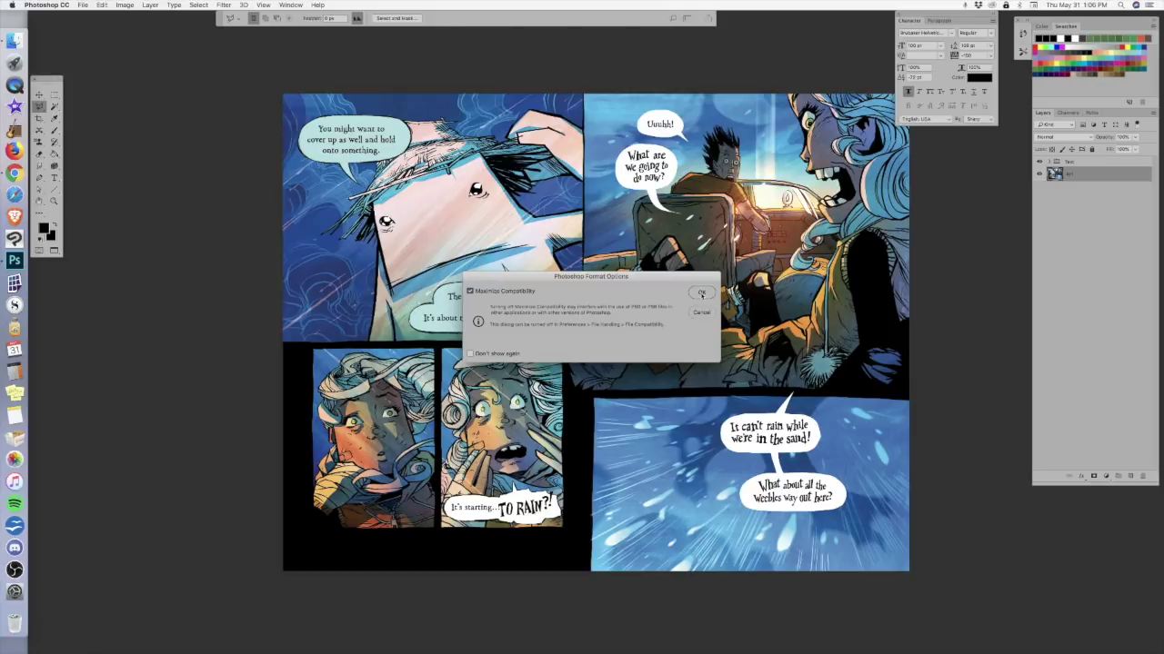
pyautogui.click(701, 293)
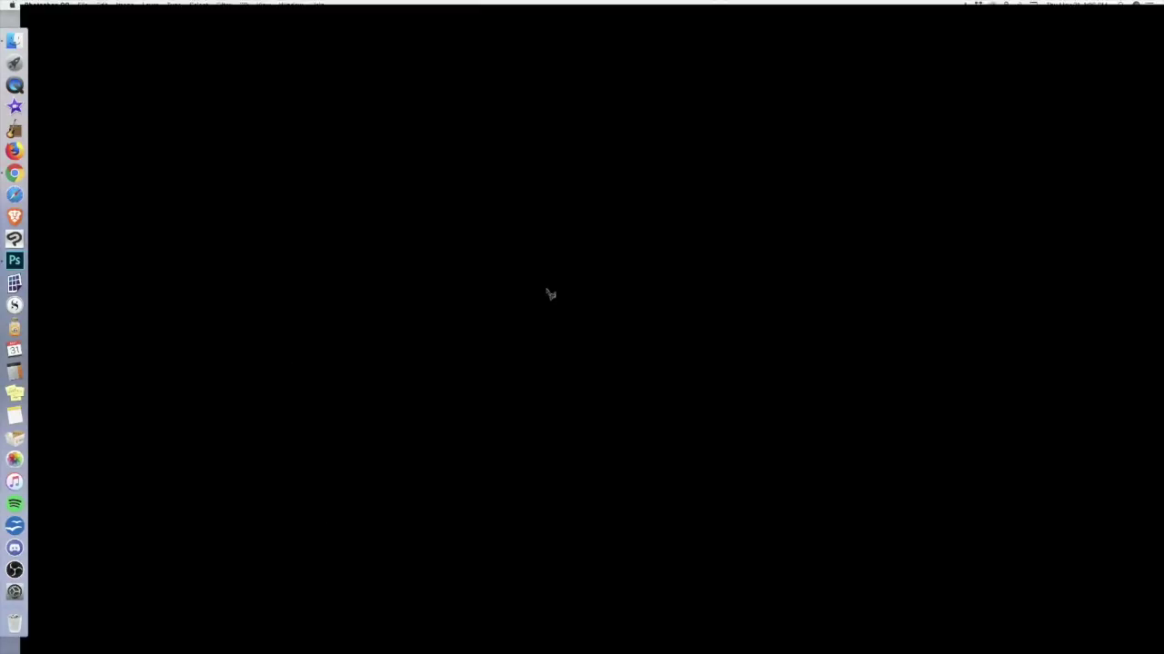